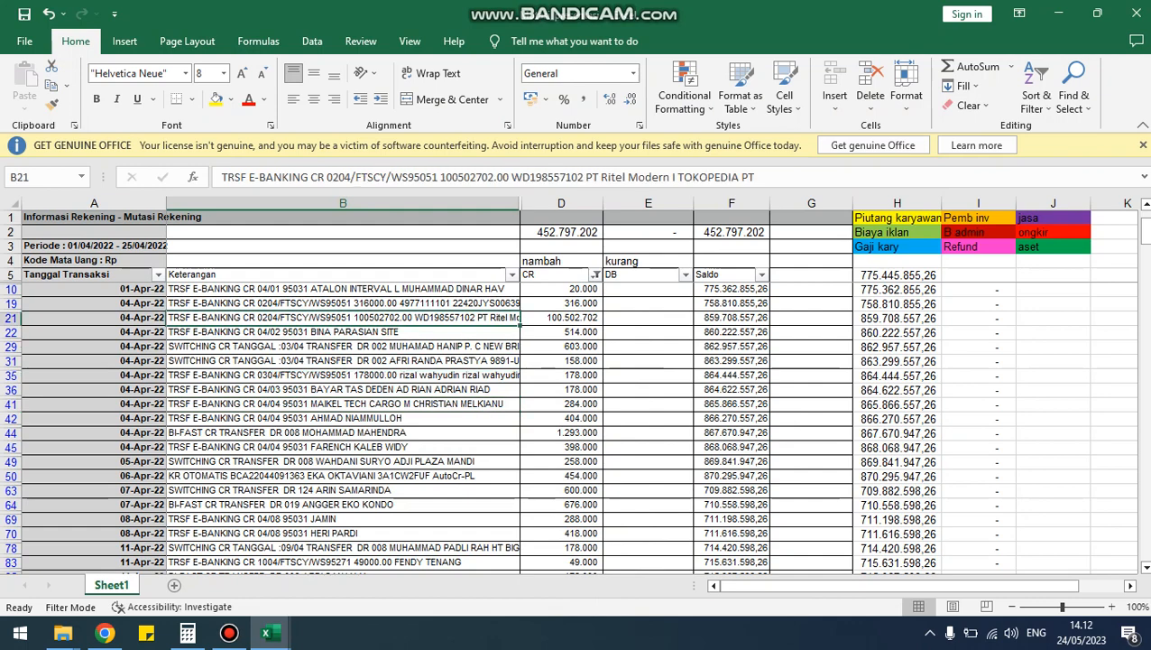
Review the financial report assignment brief in WhatsApp Web at a larger size, close it, and return to the Excel bank statement.
{"action": "left_click", "coordinate": [105, 633]}
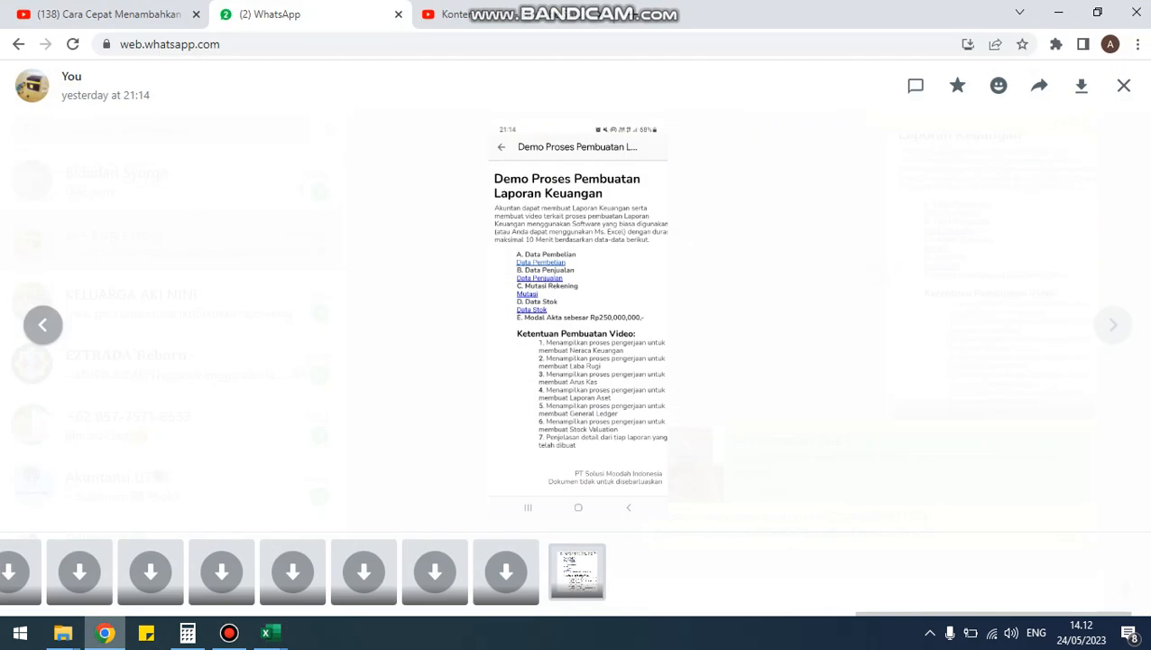
{"action": "left_click", "coordinate": [566, 231]}
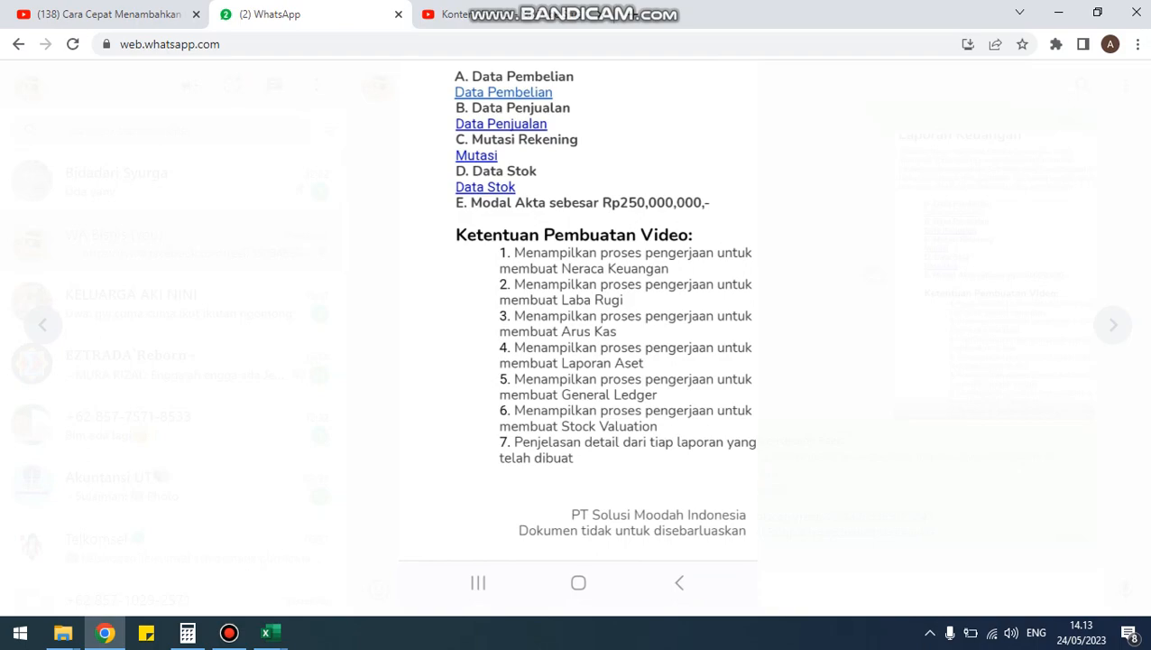
{"action": "key", "text": "Escape"}
{"action": "key", "text": "Escape"}
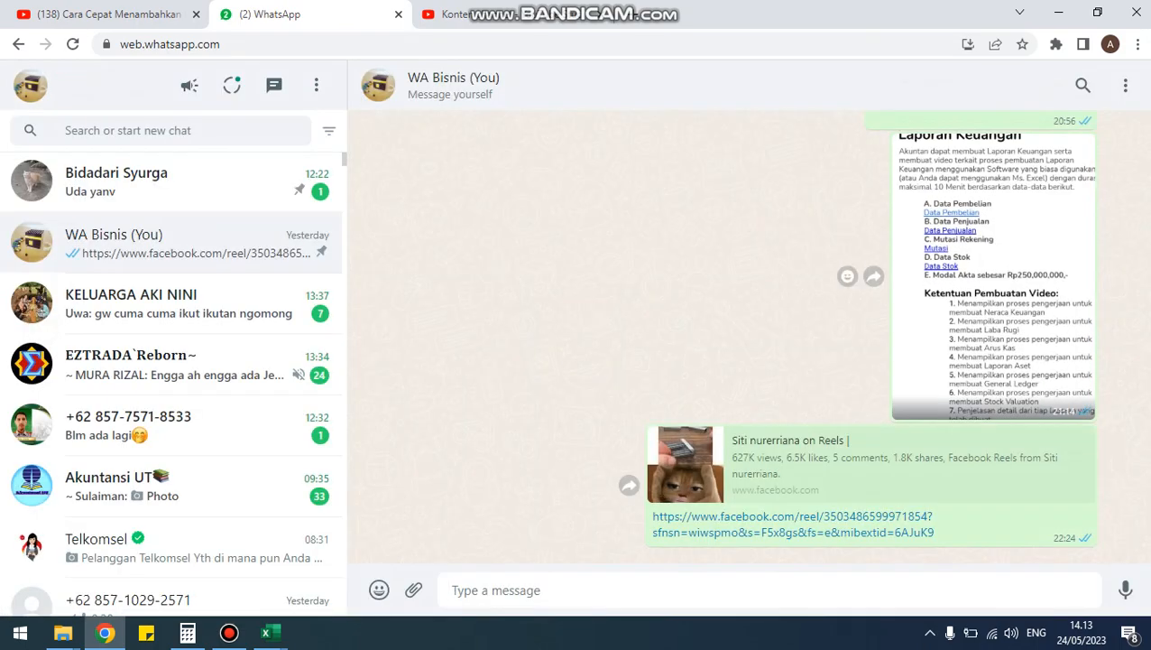
{"action": "key", "text": "alt+Tab"}
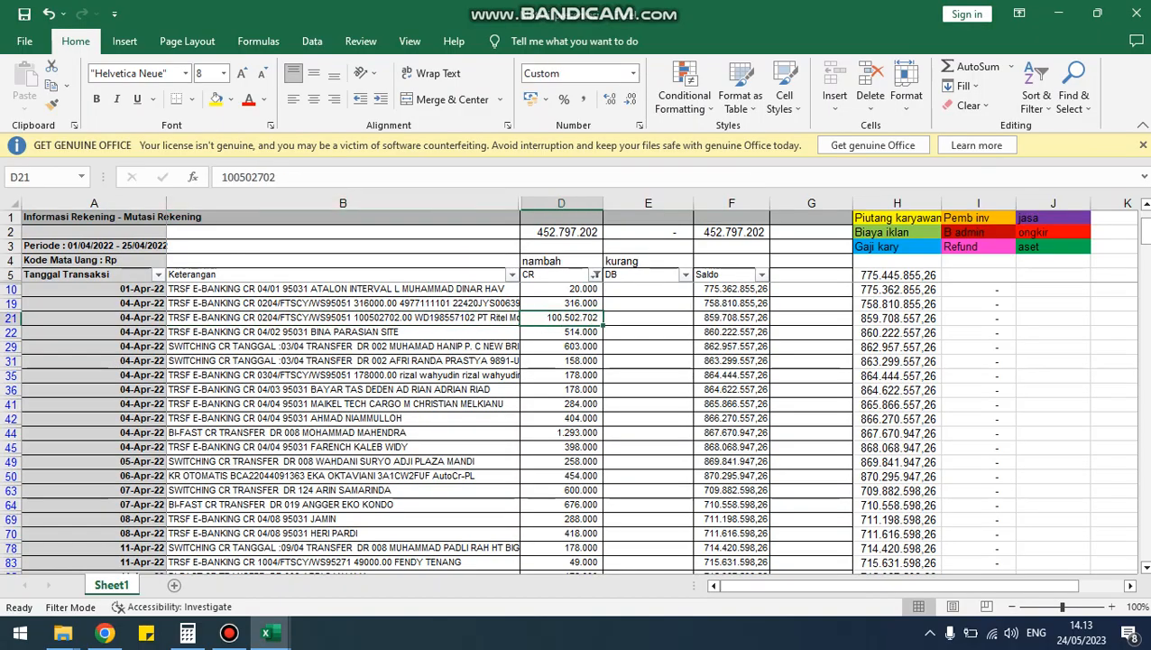
Clear the filter on the CR column of the bank statement.
{"action": "key", "text": "Left"}
{"action": "key", "text": "Up"}
{"action": "key", "text": "Up"}
{"action": "key", "text": "Up"}
{"action": "key", "text": "Right"}
{"action": "key", "text": "alt+Down"}
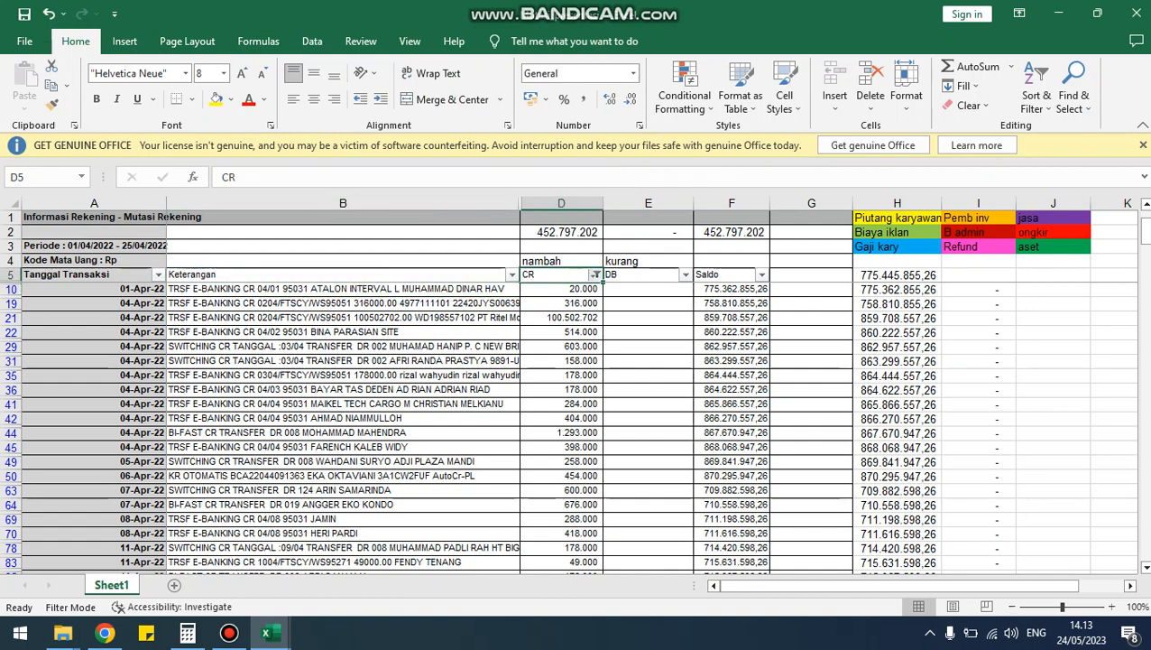
{"action": "key", "text": "Down"}
{"action": "key", "text": "Return"}
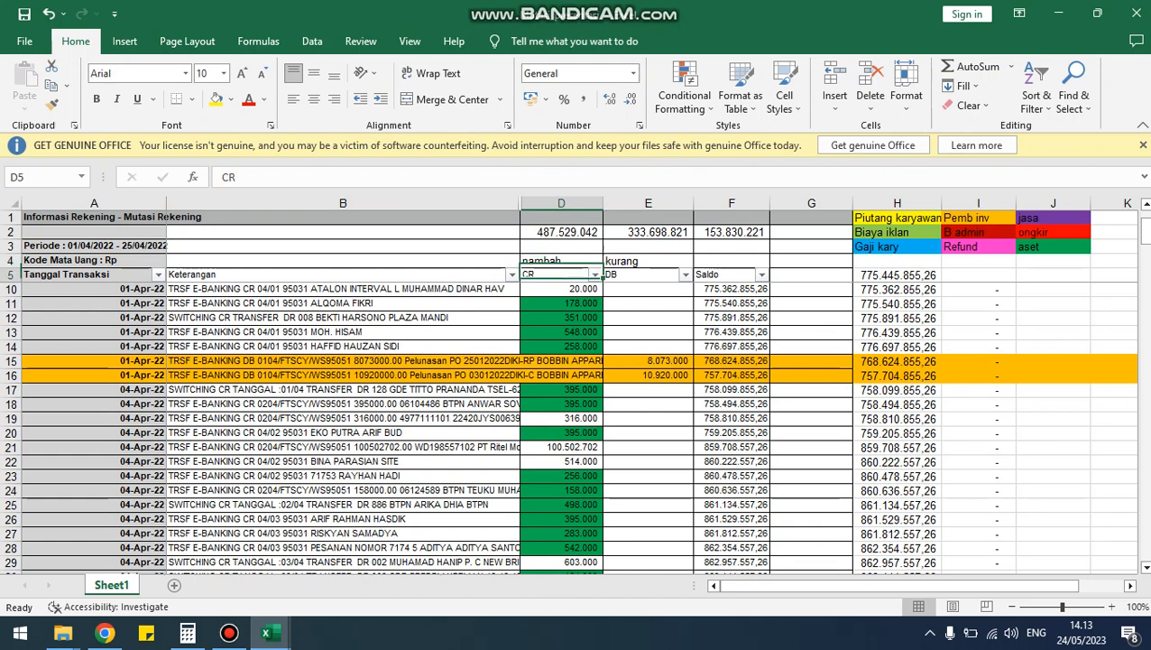
Examine the bank statement's header area, including the period and the date, description, CR and DB column headings.
{"action": "key", "text": "Left"}
{"action": "key", "text": "Left"}
{"action": "key", "text": "Up"}
{"action": "key", "text": "Up"}
{"action": "key", "text": "Down"}
{"action": "key", "text": "Down"}
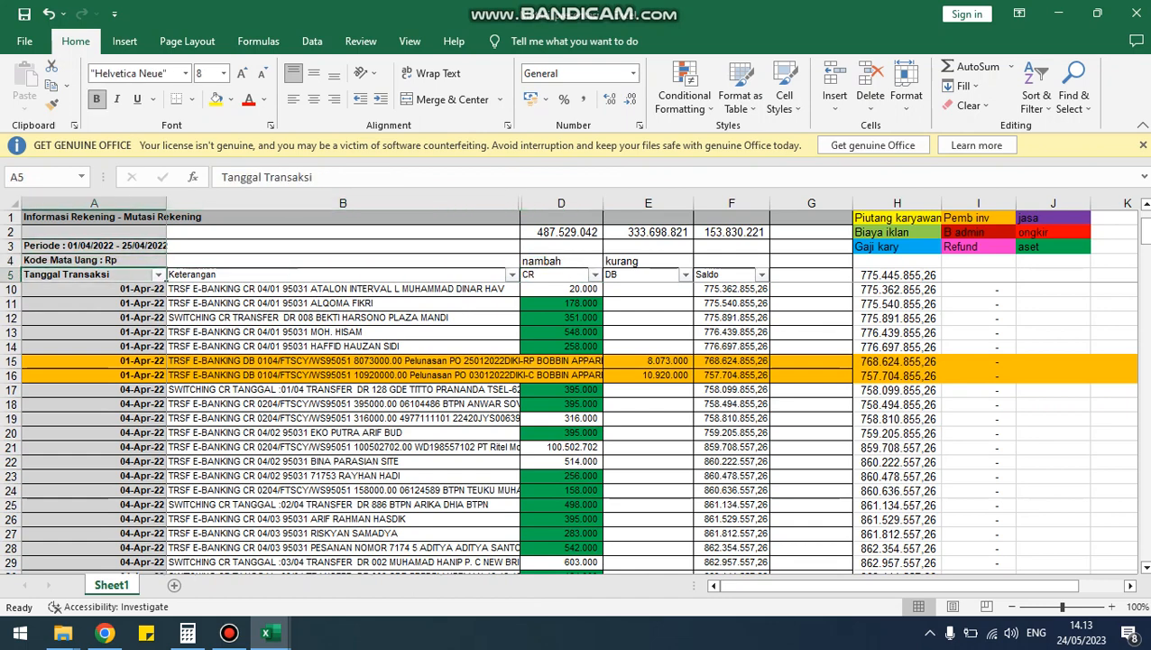
{"action": "key", "text": "Up"}
{"action": "key", "text": "Up"}
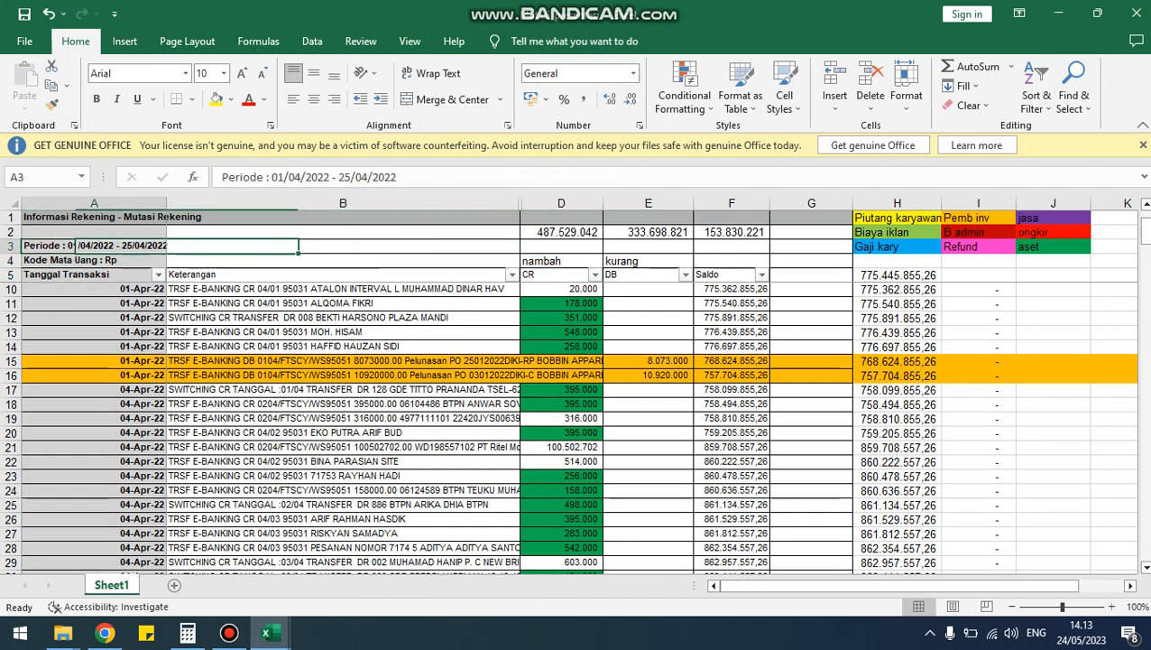
{"action": "key", "text": "Down"}
{"action": "key", "text": "Down"}
{"action": "key", "text": "Right"}
{"action": "key", "text": "Right"}
{"action": "key", "text": "Right"}
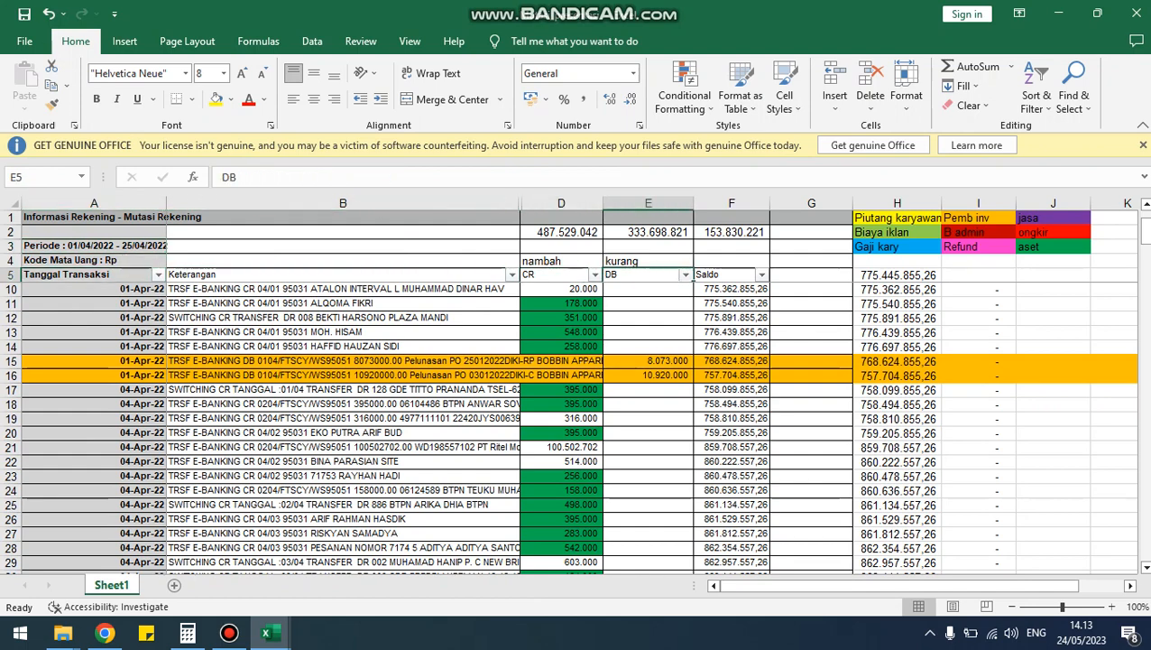
Switch to the sales data workbook and examine its order rows across the email, payment and fulfillment columns.
{"action": "key", "text": "alt+Tab"}
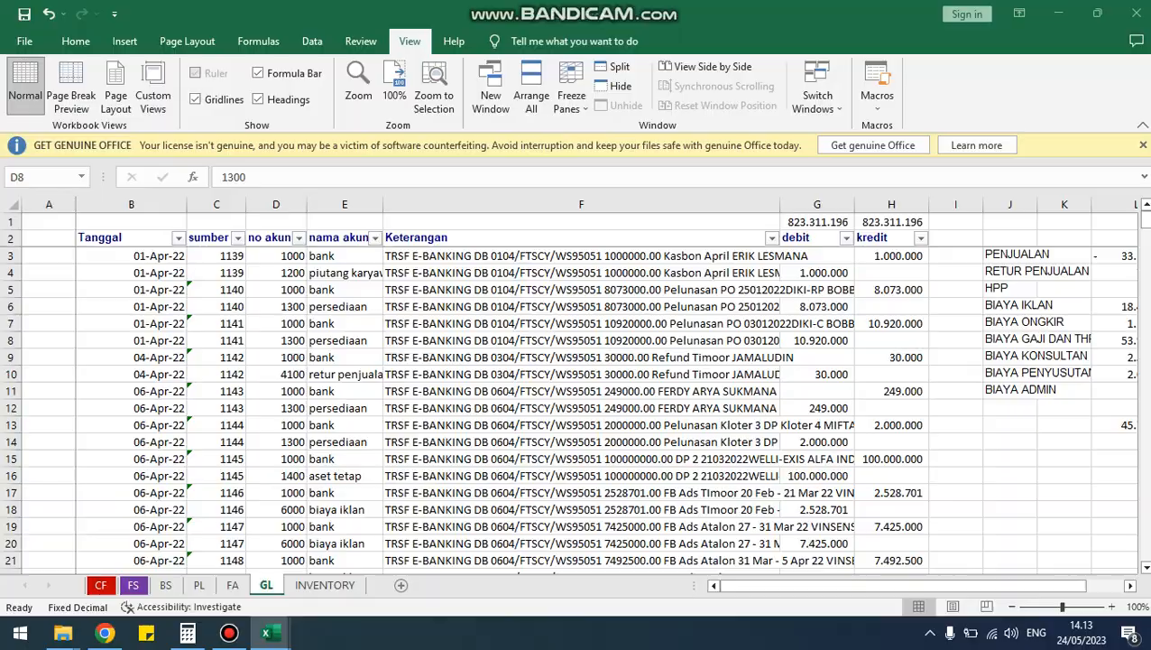
{"action": "key", "text": "ctrl+Tab"}
{"action": "key", "text": "Up"}
{"action": "key", "text": "Up"}
{"action": "key", "text": "Up"}
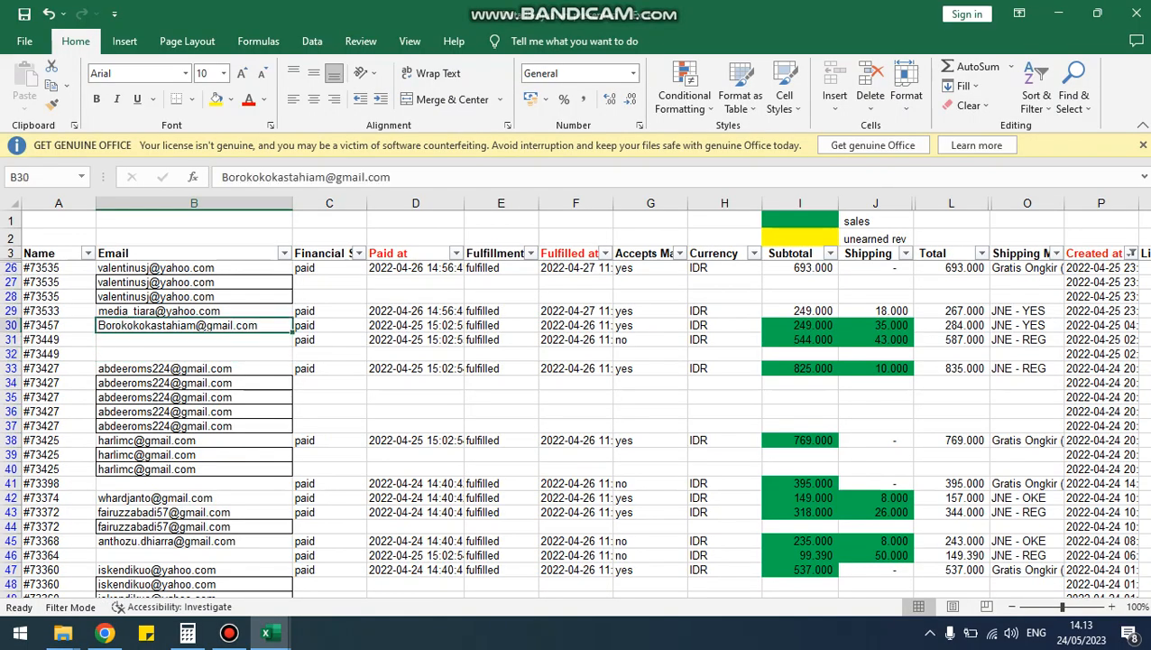
{"action": "key", "text": "Right"}
{"action": "key", "text": "Up"}
{"action": "key", "text": "Right"}
{"action": "key", "text": "Right"}
{"action": "key", "text": "Up"}
{"action": "key", "text": "Right"}
{"action": "key", "text": "Right"}
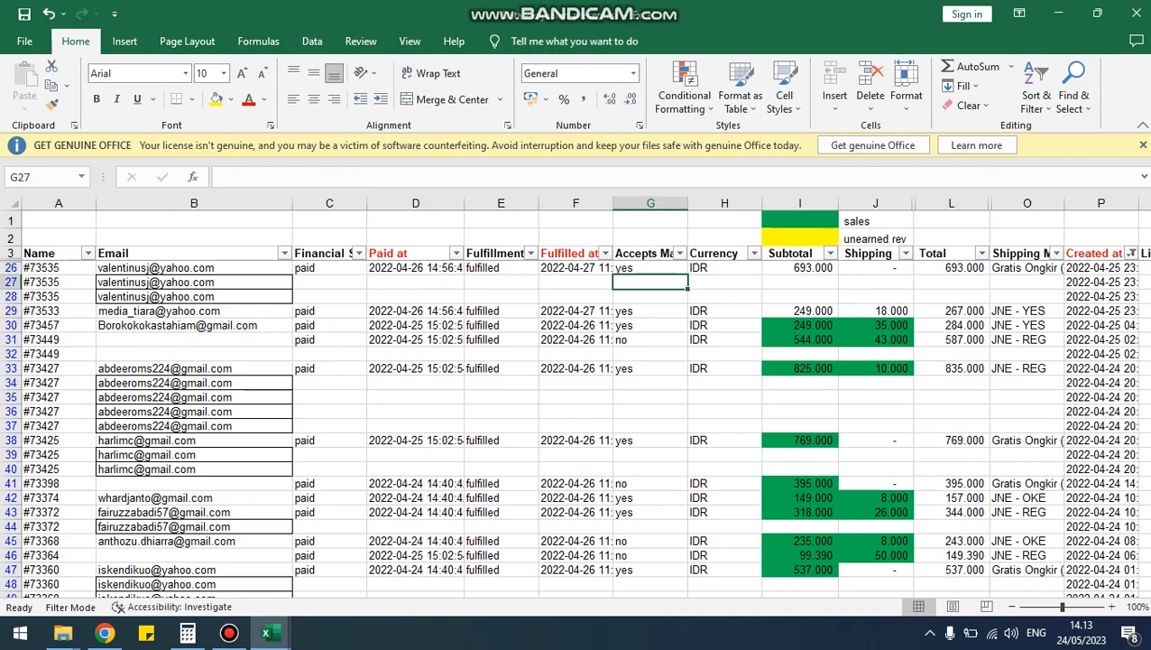
Return to the bank statement workbook and examine the CR and DB headings and the first transaction row.
{"action": "key", "text": "alt+Tab"}
{"action": "key", "text": "Left"}
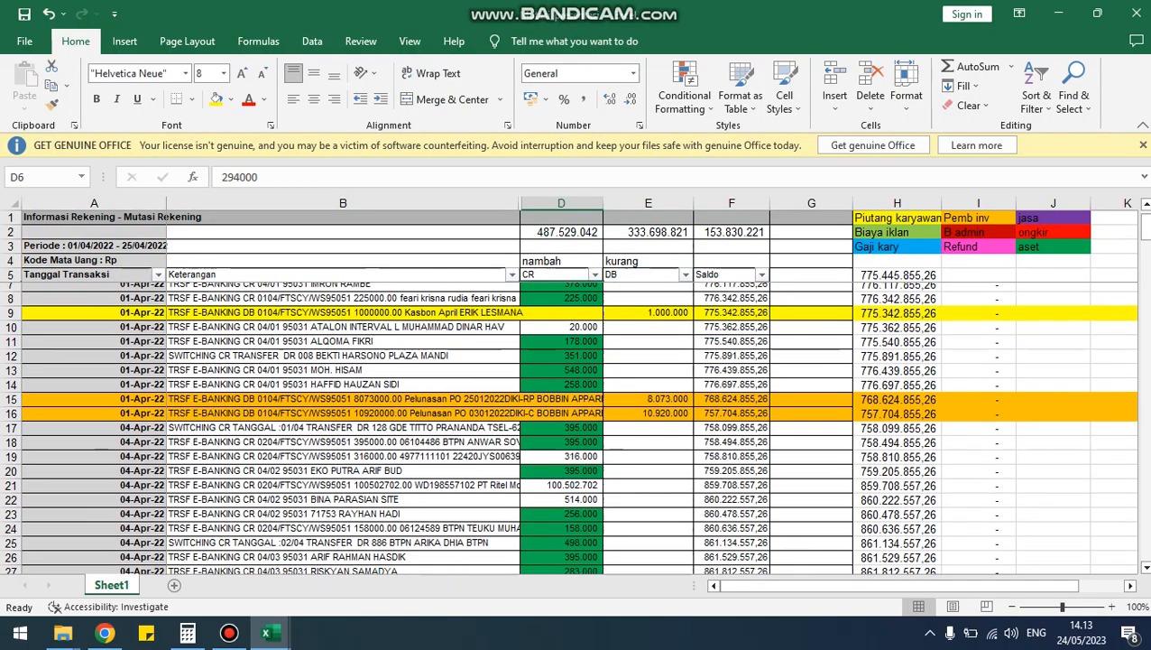
{"action": "key", "text": "Left"}
{"action": "key", "text": "Left"}
{"action": "key", "text": "Up"}
{"action": "key", "text": "Right"}
{"action": "key", "text": "Right"}
{"action": "key", "text": "Right"}
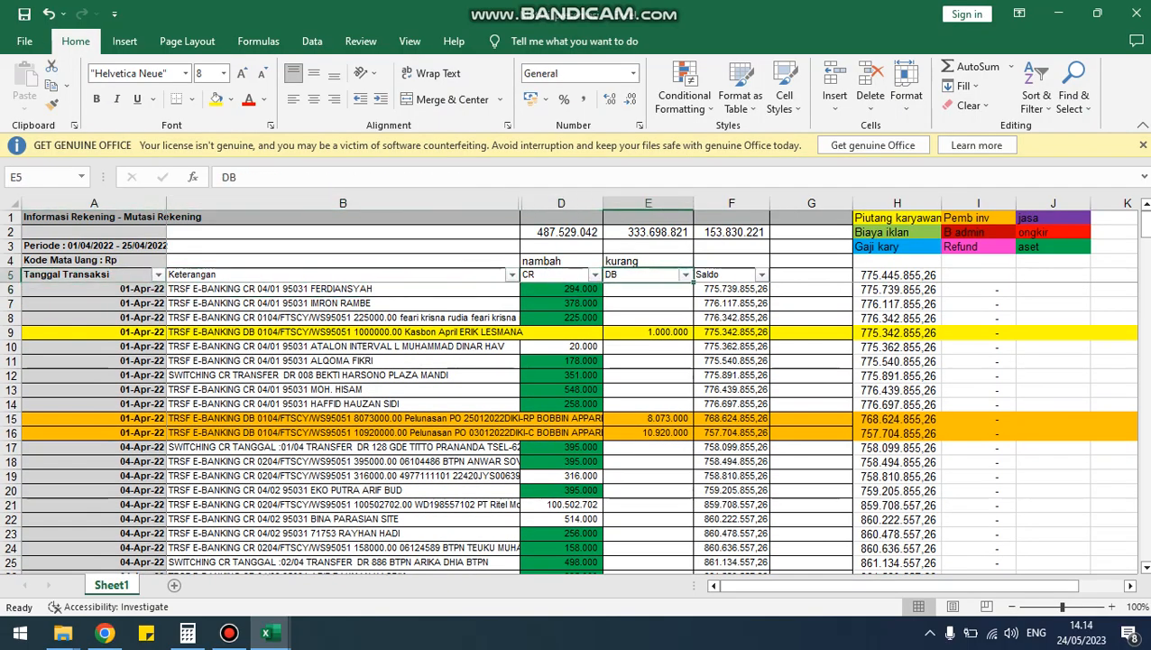
{"action": "key", "text": "Left"}
{"action": "key", "text": "Down"}
{"action": "key", "text": "Left"}
{"action": "key", "text": "Left"}
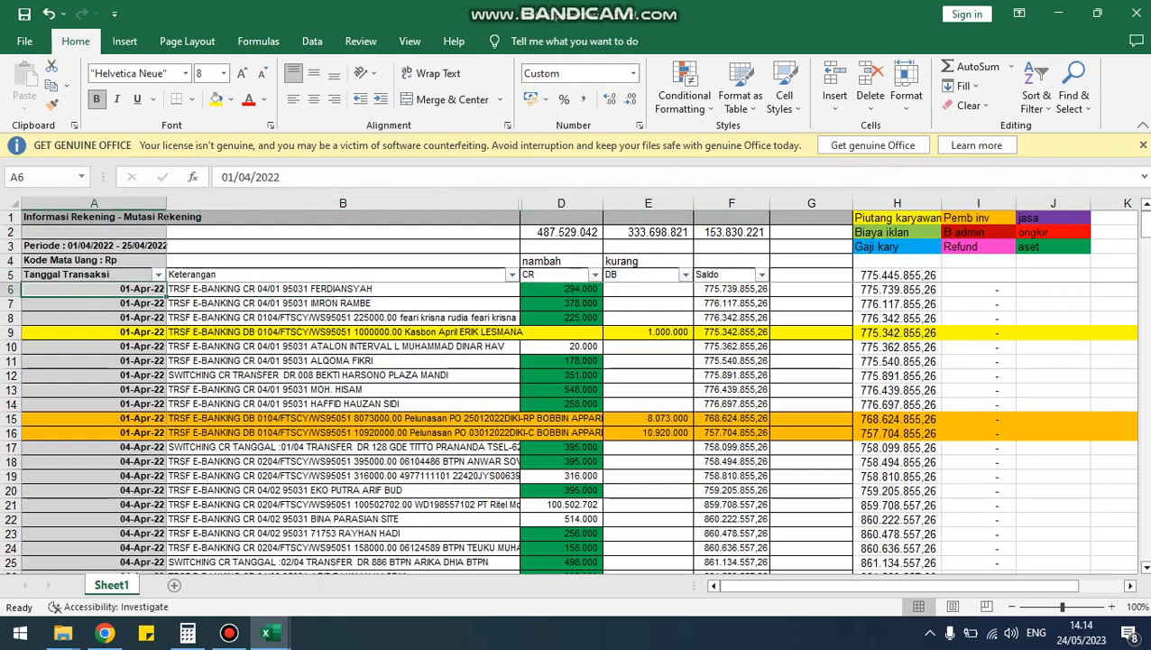
Look over the date, description and CR entries of the first bank statement transactions.
{"action": "key", "text": "Right"}
{"action": "key", "text": "Right"}
{"action": "key", "text": "Left"}
{"action": "key", "text": "Left"}
{"action": "key", "text": "Down"}
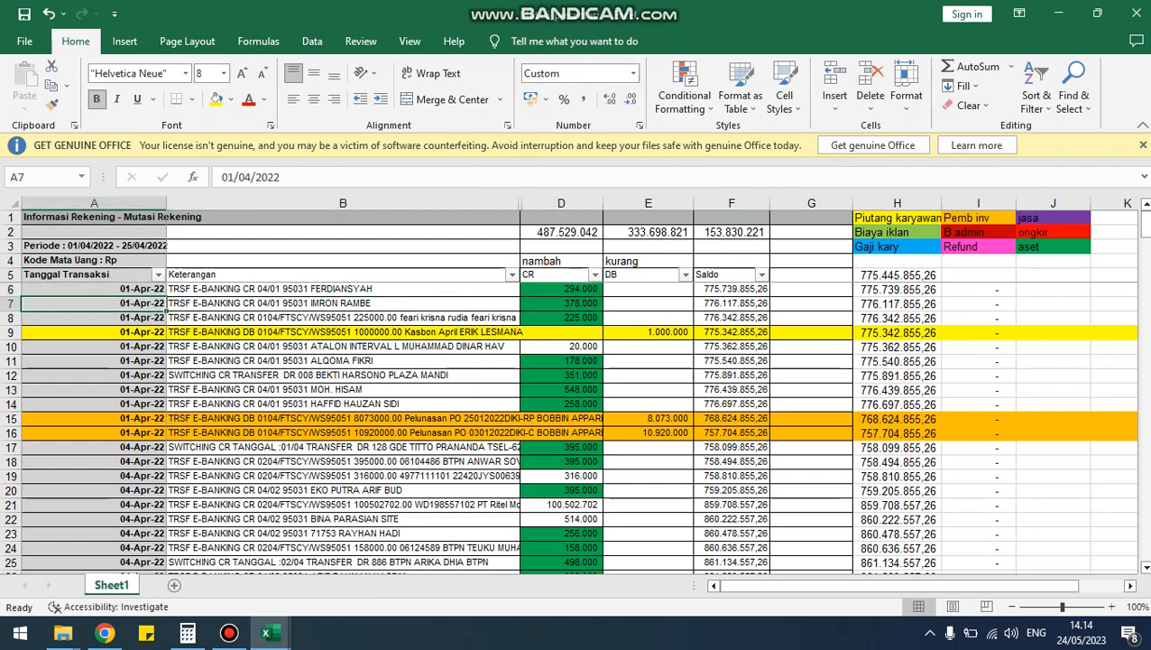
{"action": "key", "text": "Up"}
{"action": "key", "text": "ctrl+shift+Down"}
{"action": "key", "text": "Up"}
{"action": "key", "text": "Down"}
{"action": "key", "text": "Right"}
{"action": "key", "text": "Right"}
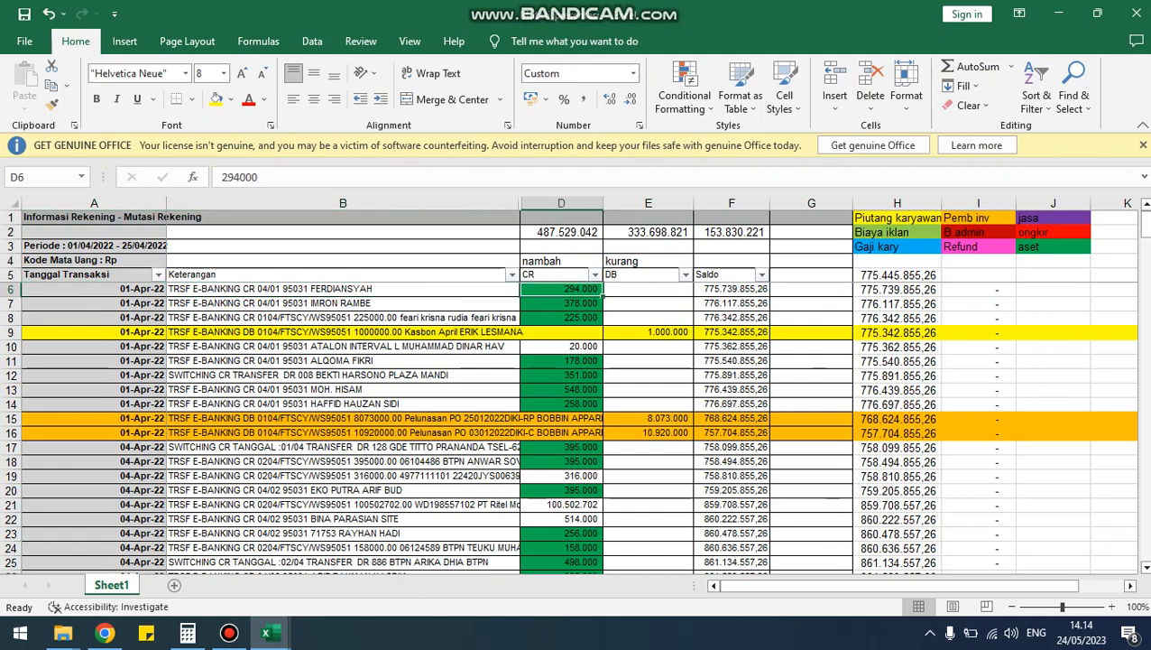
Select the CR and DB totals in D2:E2 of the bank statement to check their combined sum.
{"action": "key", "text": "Up"}
{"action": "key", "text": "Up"}
{"action": "key", "text": "Up"}
{"action": "key", "text": "Up"}
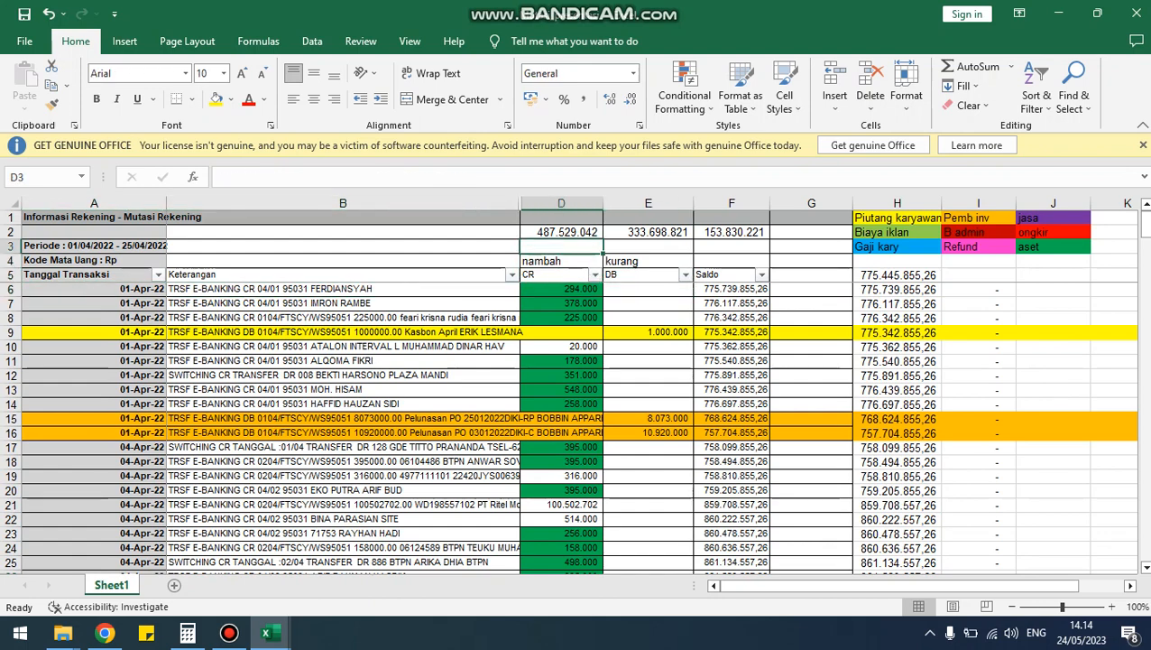
{"action": "key", "text": "shift+Right"}
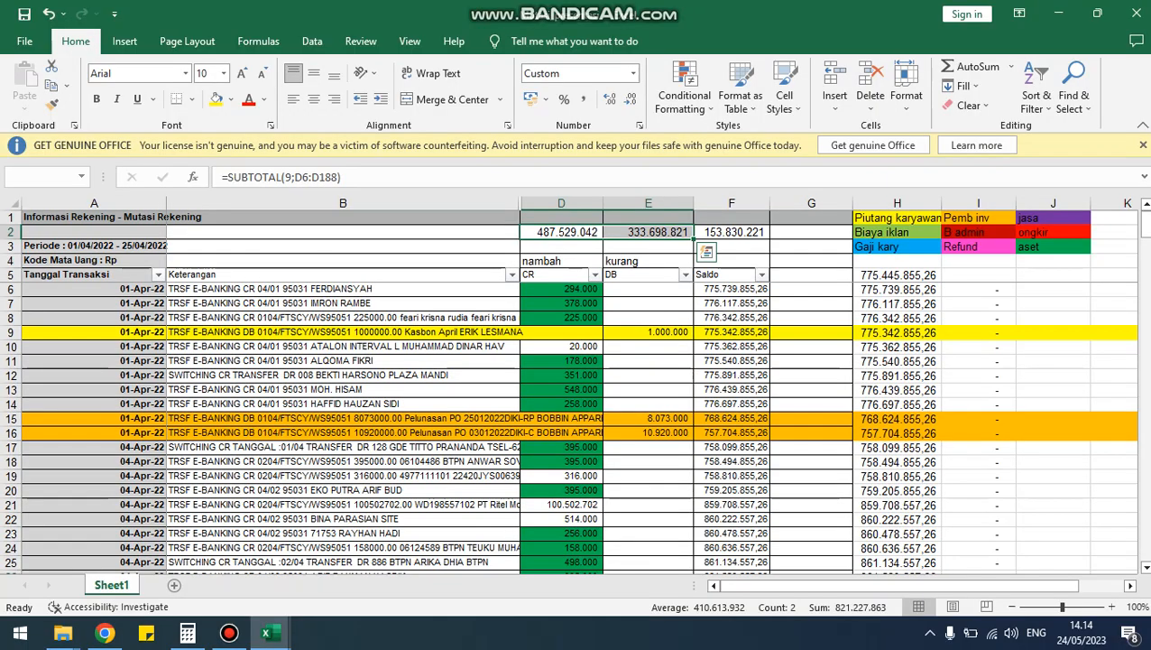
Switch to the general ledger workbook and inspect the debit total's formula on the GL sheet.
{"action": "key", "text": "alt+Tab"}
{"action": "left_click", "coordinate": [818, 237]}
{"action": "left_click", "coordinate": [818, 230]}
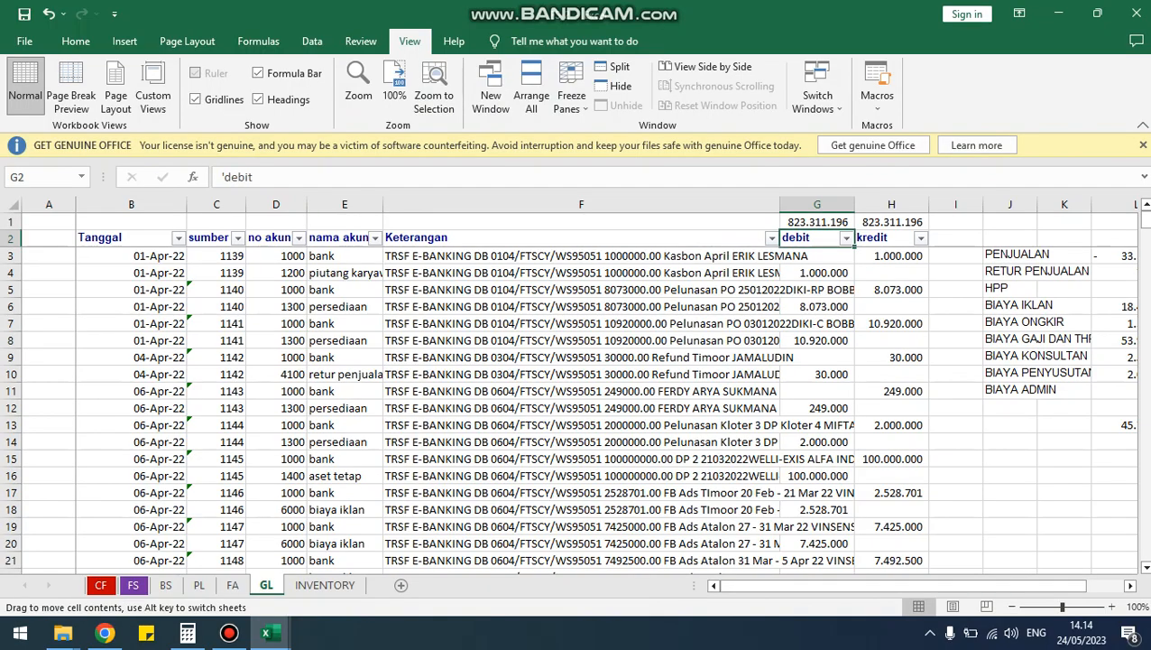
{"action": "double_click", "coordinate": [817, 222]}
{"action": "key", "text": "Return"}
{"action": "key", "text": "Down"}
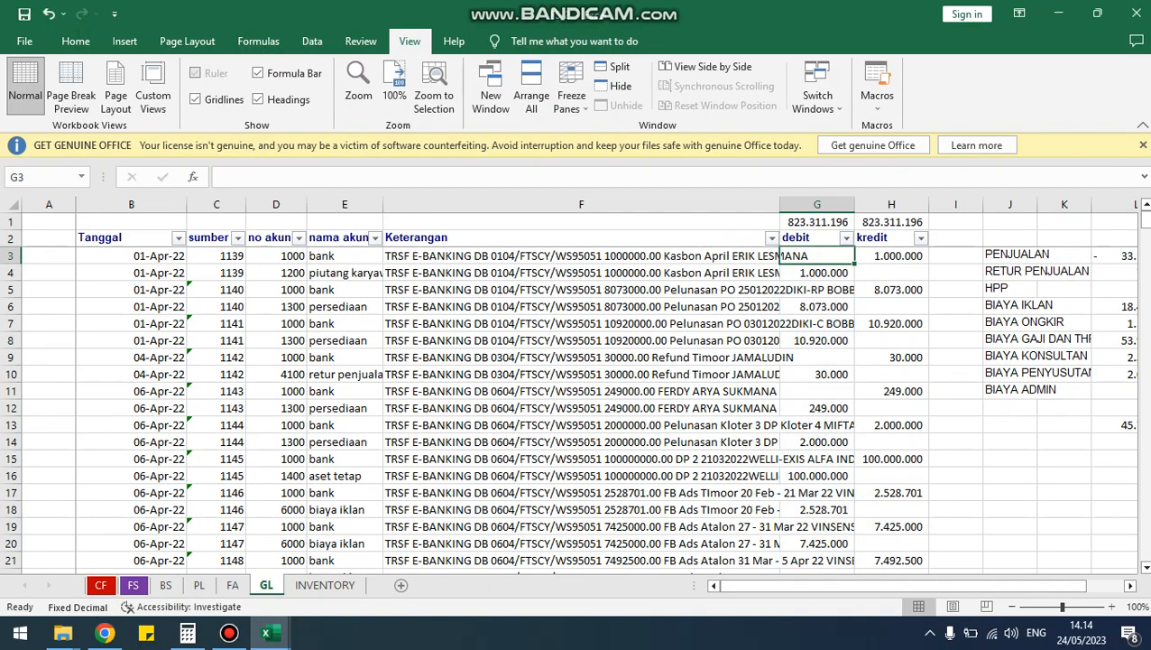
Select the GL debit entries from G3 through row 366, excluding the April depreciation, to check their sum, then return to the sheet's start.
{"action": "key", "text": "shift+Page_Down"}
{"action": "key", "text": "shift+Page_Up"}
{"action": "key", "text": "shift+Page_Down"}
{"action": "key", "text": "shift+Page_Down"}
{"action": "key", "text": "shift+Page_Down"}
{"action": "key", "text": "shift+Page_Down"}
{"action": "key", "text": "shift+Page_Down"}
{"action": "key", "text": "shift+Page_Down"}
{"action": "key", "text": "shift+Page_Down"}
{"action": "key", "text": "shift+Page_Down"}
{"action": "key", "text": "shift+Page_Down"}
{"action": "key", "text": "shift+Page_Down"}
{"action": "key", "text": "shift+Page_Down"}
{"action": "key", "text": "shift+Page_Down"}
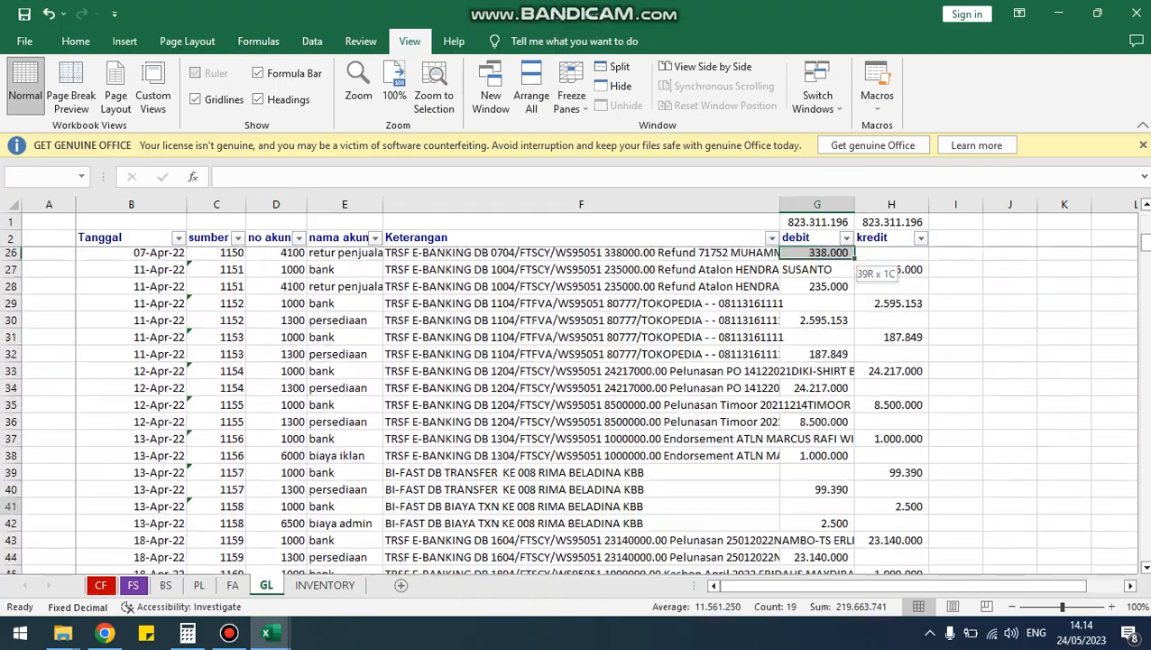
{"action": "key", "text": "shift+Page_Down"}
{"action": "key", "text": "shift+Page_Down"}
{"action": "key", "text": "shift+Page_Down"}
{"action": "key", "text": "shift+Page_Down"}
{"action": "key", "text": "shift+Page_Down"}
{"action": "key", "text": "shift+Page_Down"}
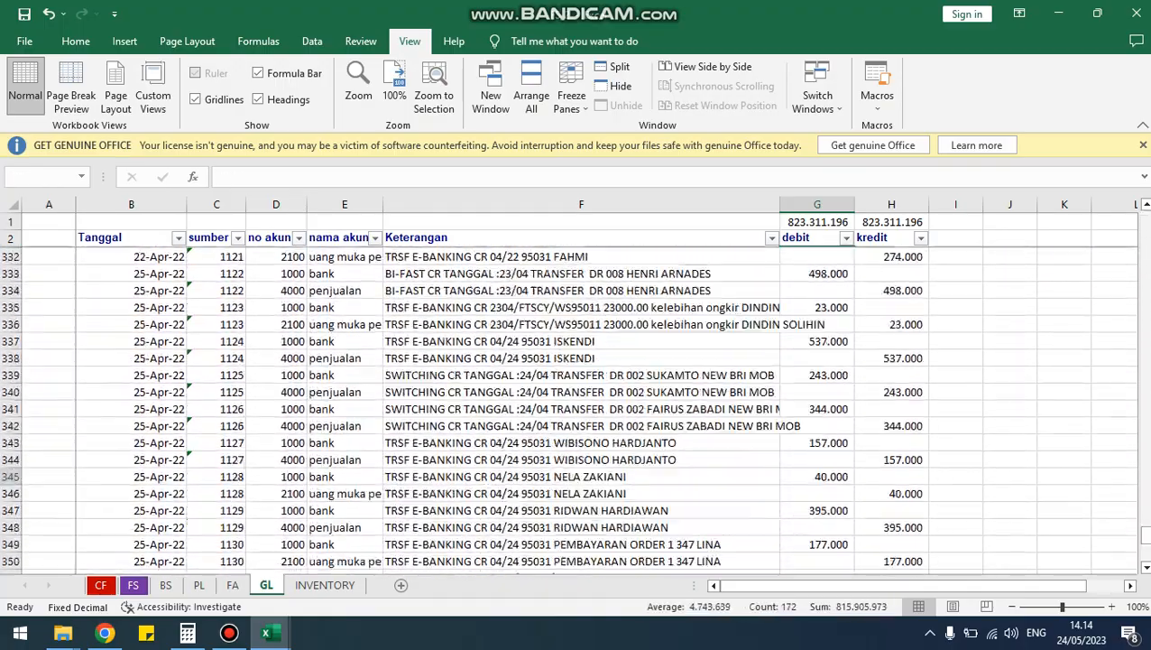
{"action": "key", "text": "shift+Down"}
{"action": "key", "text": "shift+Down"}
{"action": "key", "text": "shift+Down"}
{"action": "key", "text": "shift+Down"}
{"action": "key", "text": "shift+Down"}
{"action": "key", "text": "shift+Down"}
{"action": "key", "text": "shift+Down"}
{"action": "key", "text": "shift+Down"}
{"action": "key", "text": "shift+Down"}
{"action": "key", "text": "shift+Down"}
{"action": "key", "text": "shift+Down"}
{"action": "key", "text": "shift+Down"}
{"action": "key", "text": "shift+Down"}
{"action": "key", "text": "shift+Down"}
{"action": "key", "text": "shift+Down"}
{"action": "key", "text": "shift+Down"}
{"action": "key", "text": "shift+Down"}
{"action": "key", "text": "shift+Down"}
{"action": "key", "text": "shift+Down"}
{"action": "key", "text": "shift+Down"}
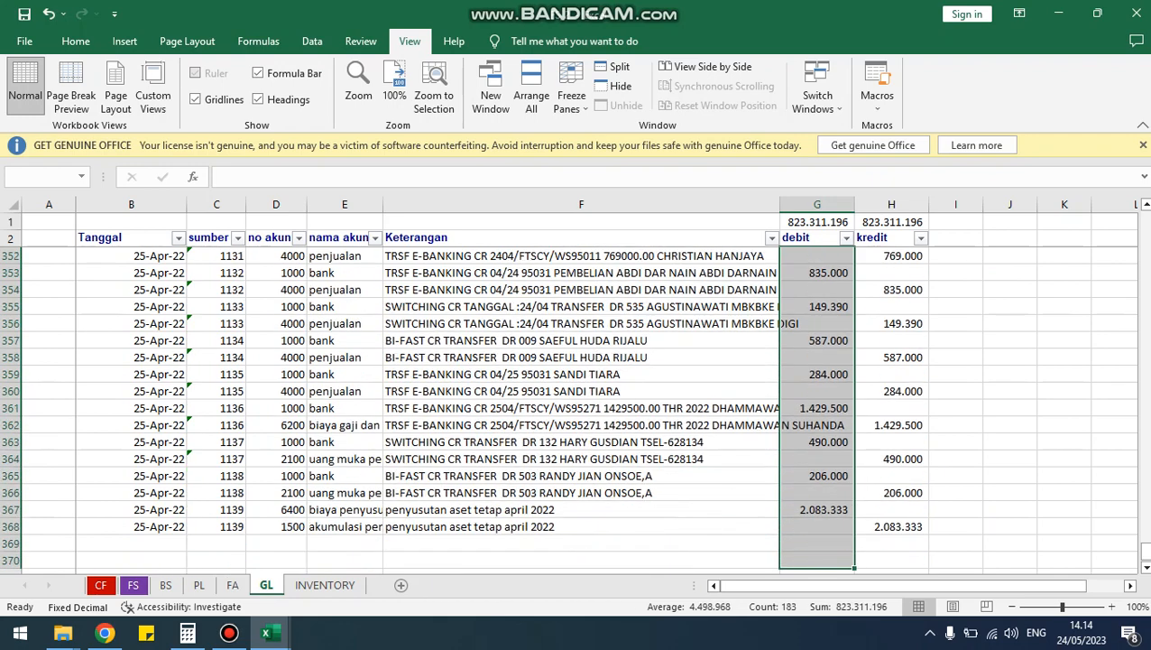
{"action": "key", "text": "shift+Up"}
{"action": "key", "text": "shift+Up"}
{"action": "key", "text": "shift+Up"}
{"action": "key", "text": "shift+Up"}
{"action": "key", "text": "shift+Up"}
{"action": "key", "text": "shift+Up"}
{"action": "key", "text": "shift+Up"}
{"action": "key", "text": "shift+Up"}
{"action": "key", "text": "shift+Up"}
{"action": "key", "text": "shift+Up"}
{"action": "key", "text": "shift+Up"}
{"action": "key", "text": "shift+Up"}
{"action": "key", "text": "shift+Up"}
{"action": "key", "text": "shift+Up"}
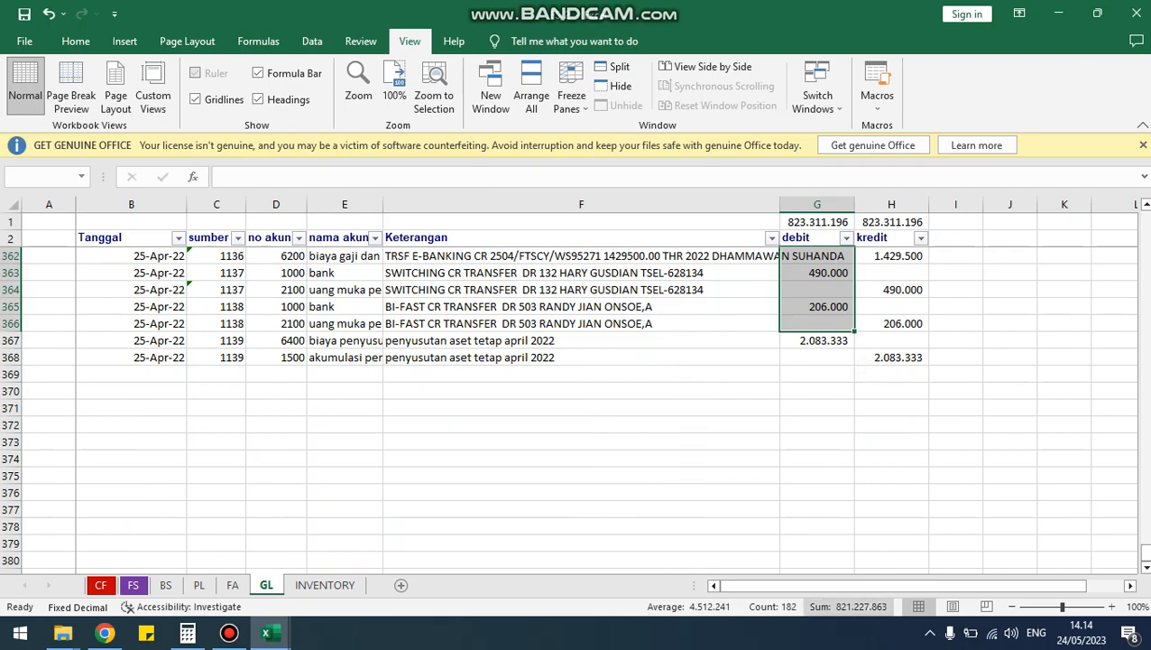
{"action": "scroll", "coordinate": [581, 425], "scroll_direction": "up", "scroll_amount": 4}
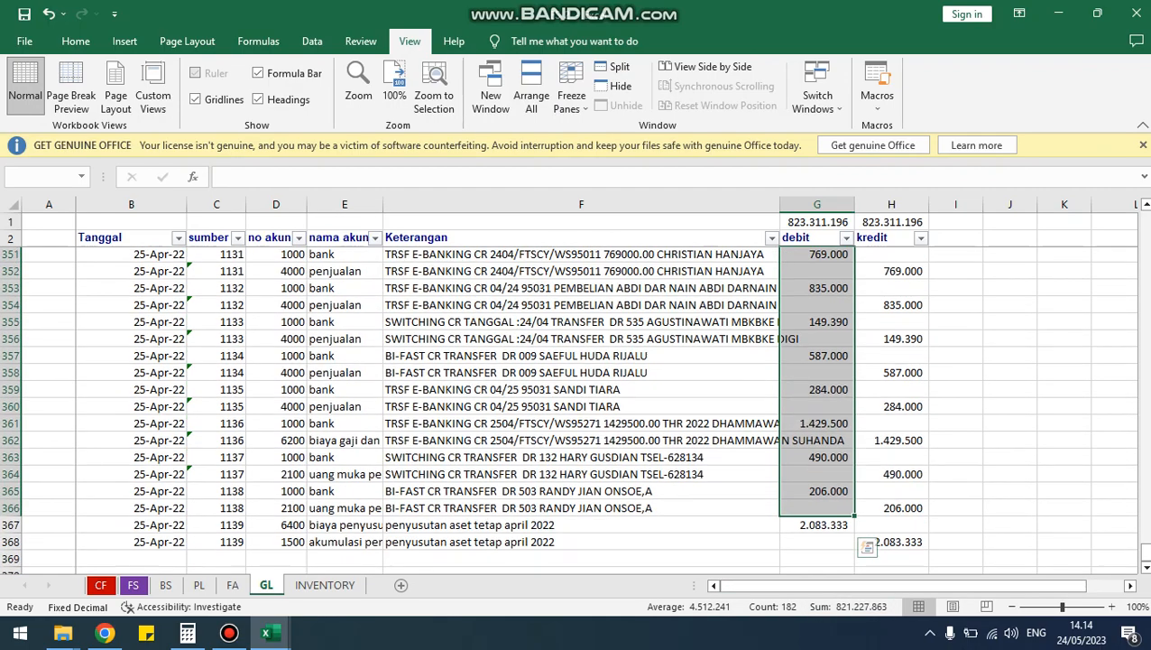
{"action": "left_click", "coordinate": [581, 425]}
{"action": "key", "text": "ctrl+Home"}
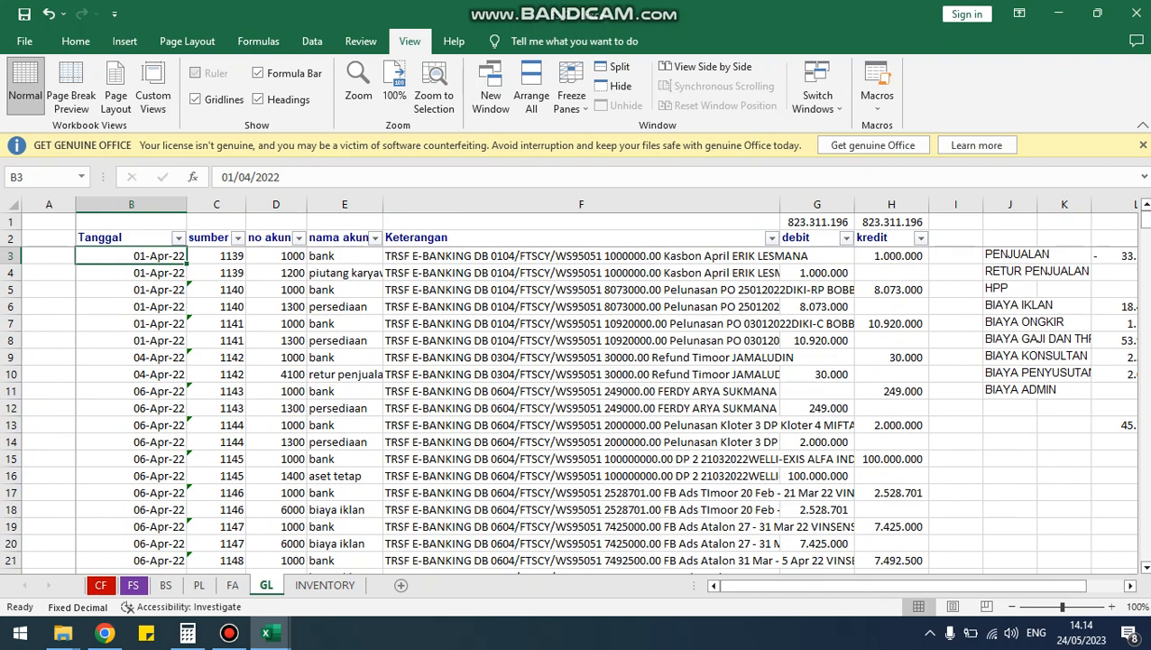
Switch back to the bank statement and check the amount and description of the Kasbon April transaction in row 9.
{"action": "left_click", "coordinate": [345, 272]}
{"action": "key", "text": "ctrl+Tab"}
{"action": "key", "text": "ctrl+Tab"}
{"action": "key", "text": "ctrl+Tab"}
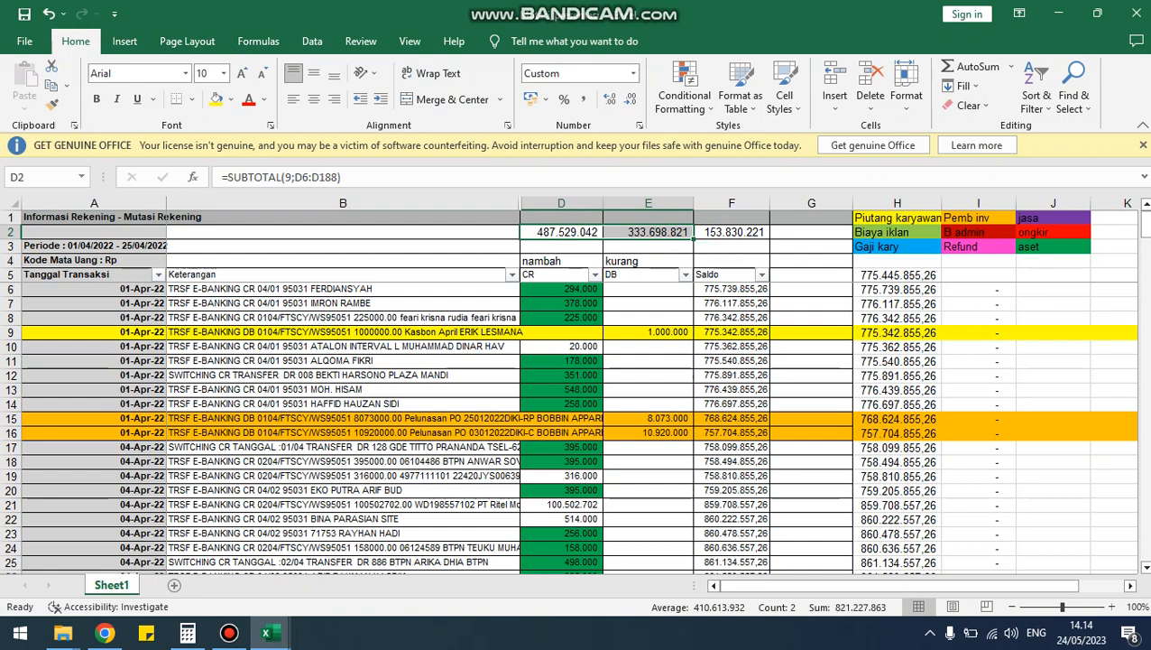
{"action": "left_click", "coordinate": [648, 332]}
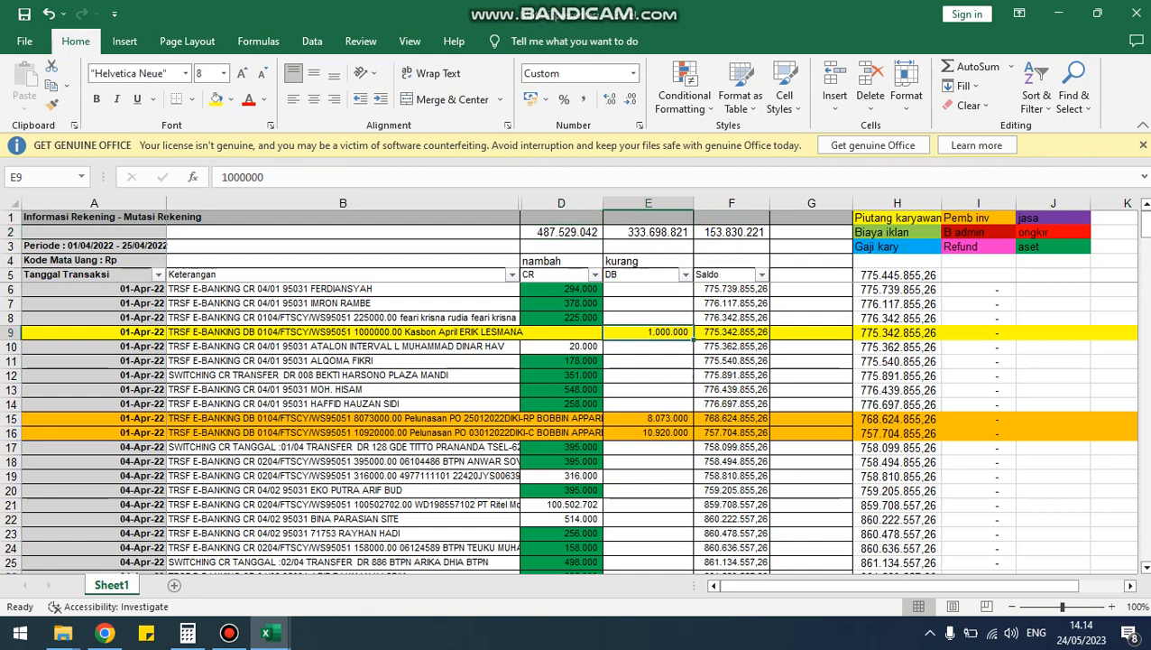
{"action": "left_click", "coordinate": [519, 333]}
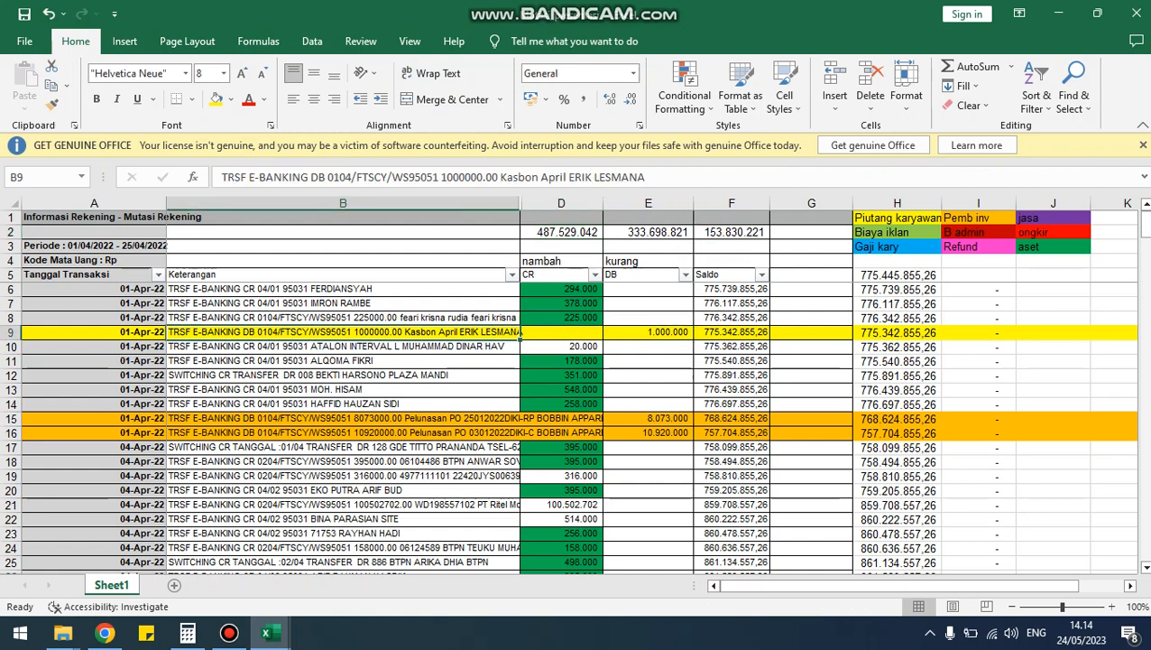
Check the matching Kasbon April debit entry and its account name in row 4 of the general ledger.
{"action": "key", "text": "alt+Tab"}
{"action": "left_click_drag", "start_coordinate": [704, 272], "coordinate": [818, 273]}
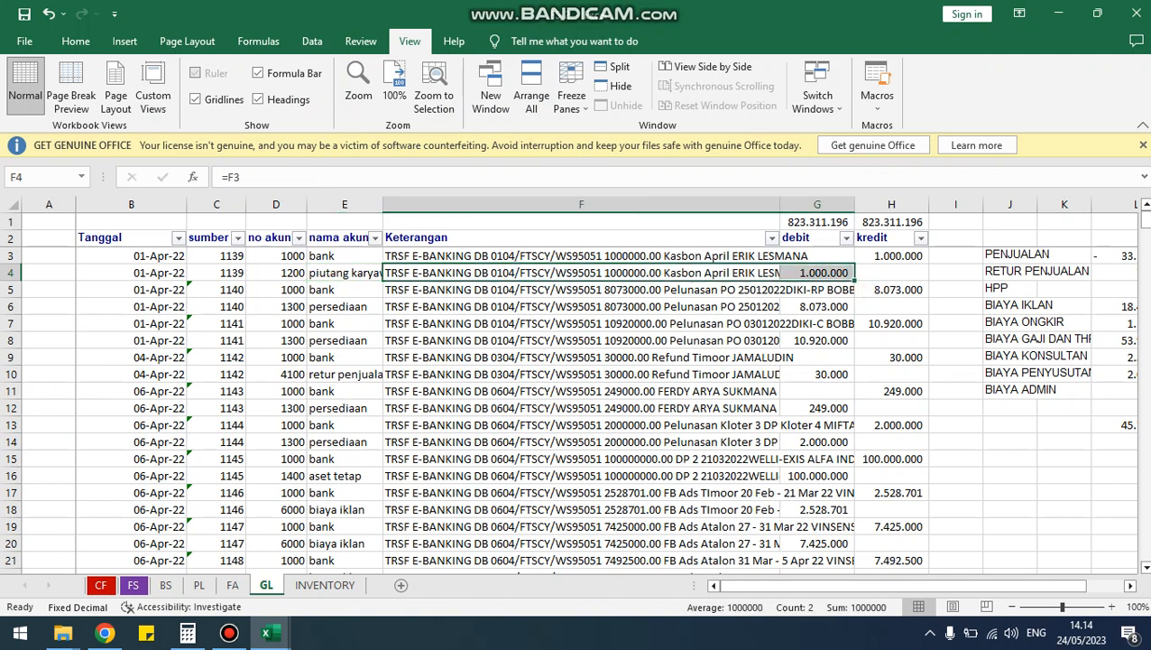
{"action": "left_click", "coordinate": [344, 273]}
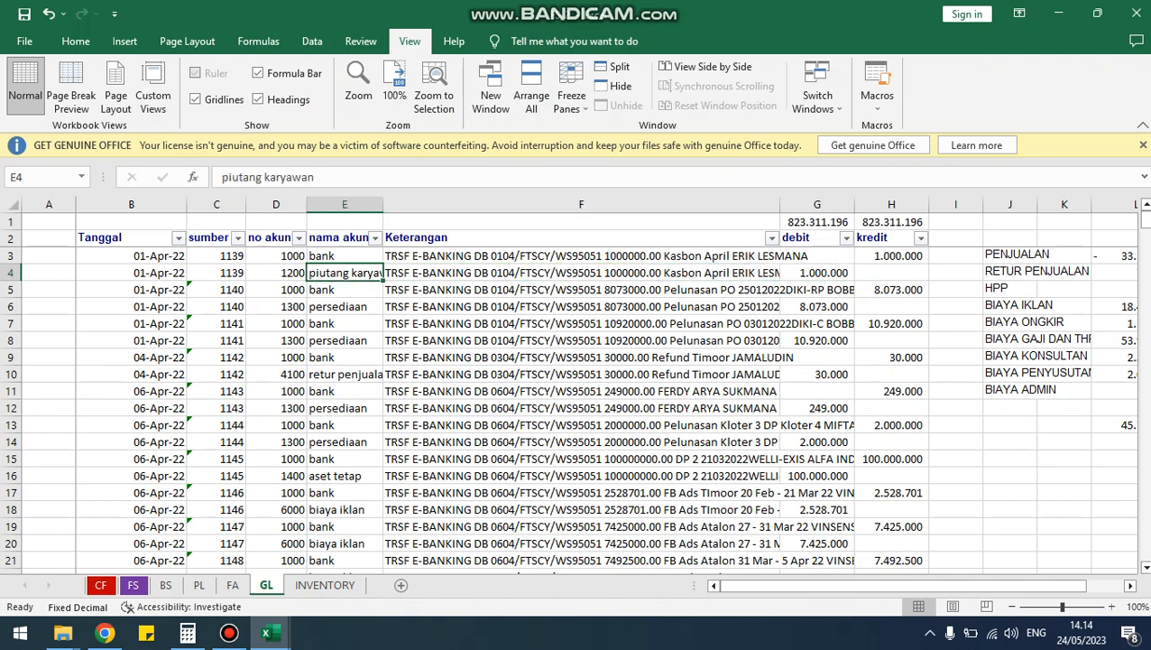
Return to the bank statement and select the Pemb inv cell in the colour legend.
{"action": "key", "text": "ctrl+Tab"}
{"action": "key", "text": "ctrl+Tab"}
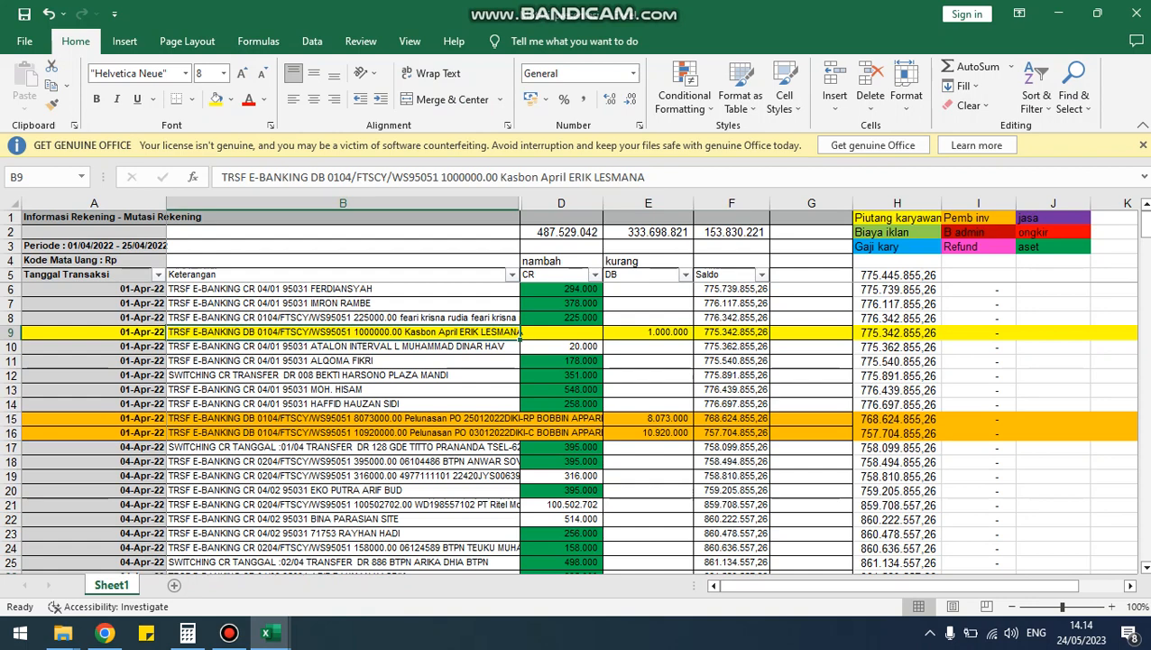
{"action": "scroll", "coordinate": [568, 424], "scroll_direction": "down", "scroll_amount": 2}
{"action": "scroll", "coordinate": [568, 424], "scroll_direction": "up", "scroll_amount": 2}
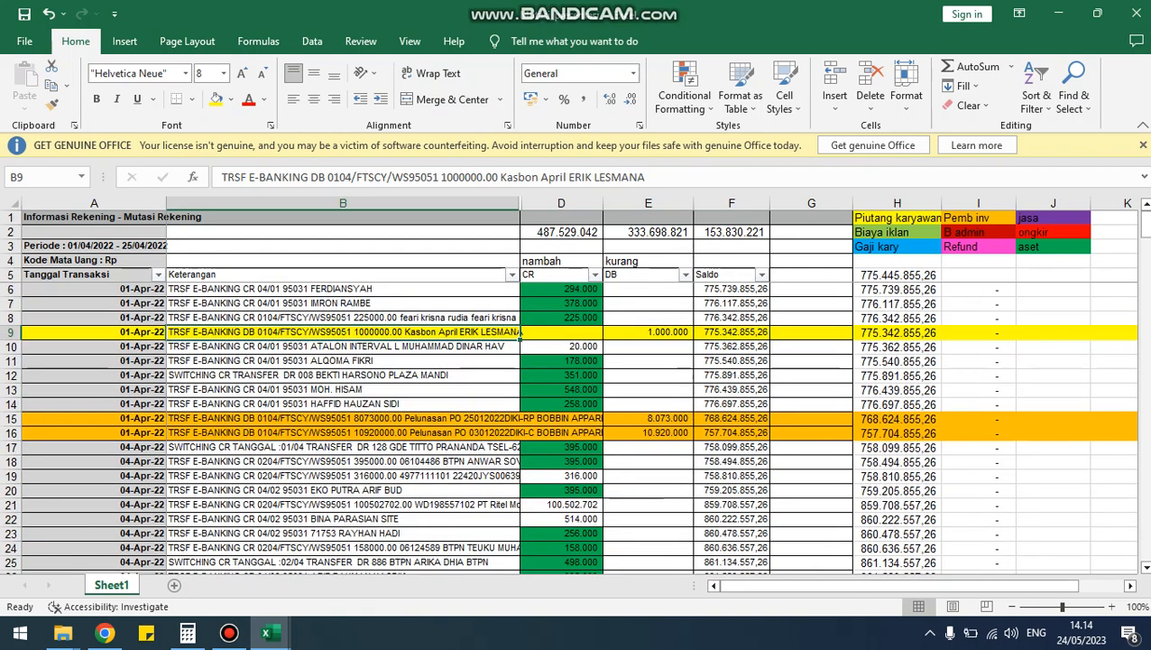
{"action": "left_click", "coordinate": [979, 218]}
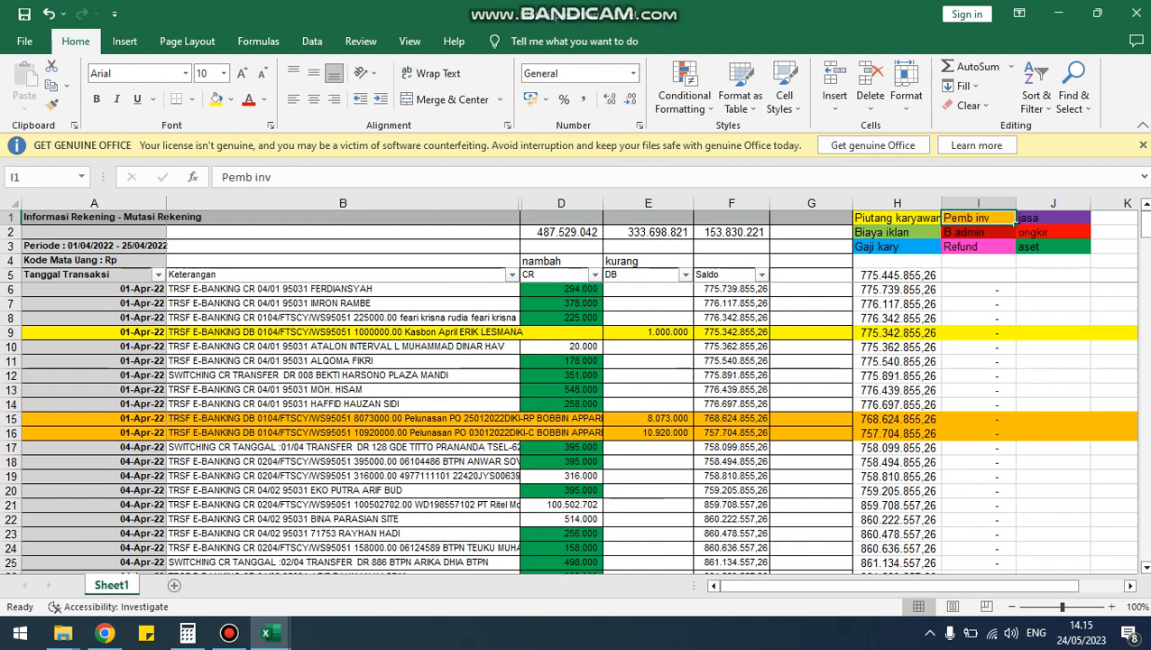
Filter the DB column to exclude blank cells and check the debit transactions against the colour legend in H1:J3.
{"action": "left_click", "coordinate": [685, 274]}
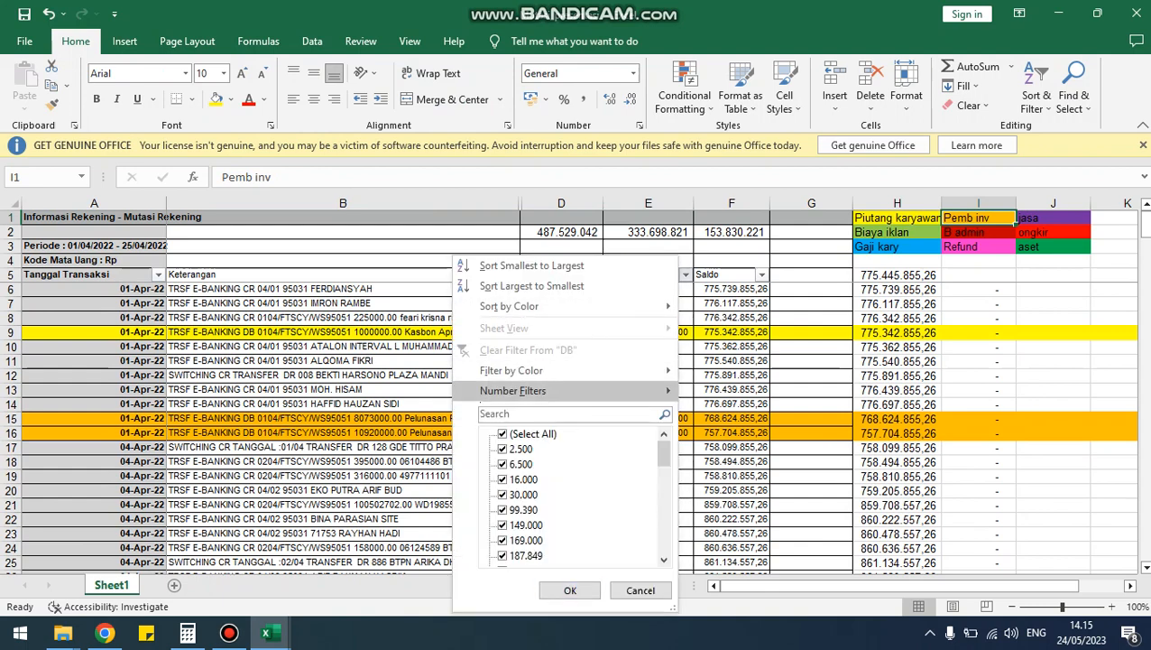
{"action": "scroll", "coordinate": [577, 496], "scroll_direction": "down", "scroll_amount": 10}
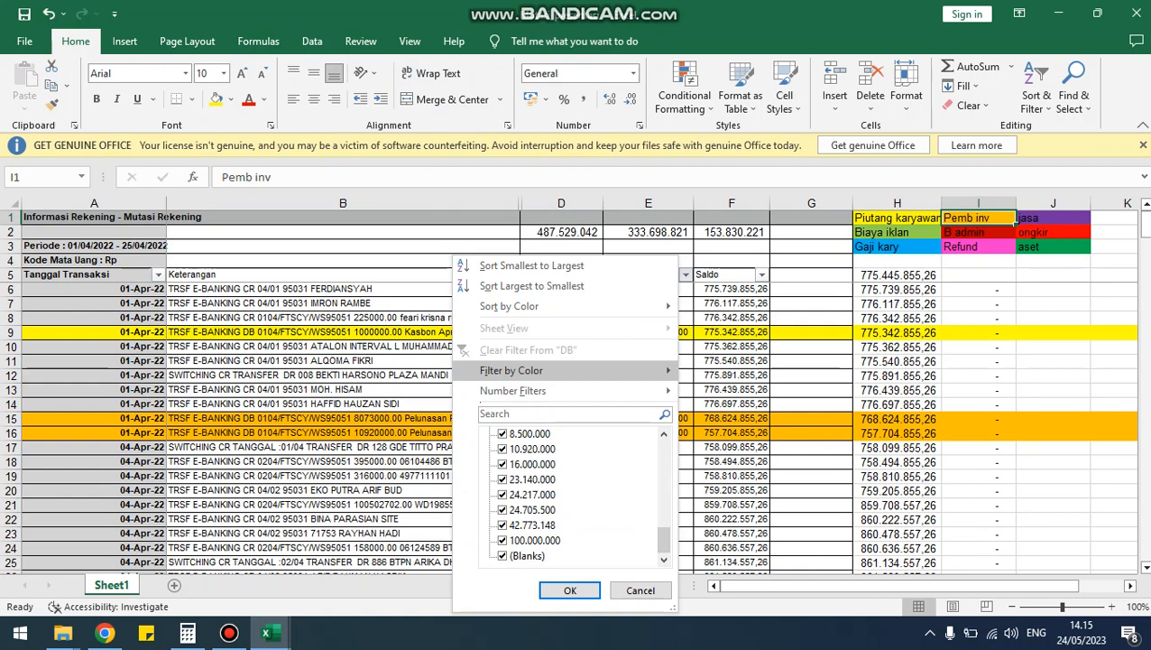
{"action": "left_click", "coordinate": [503, 555]}
{"action": "left_click", "coordinate": [570, 590]}
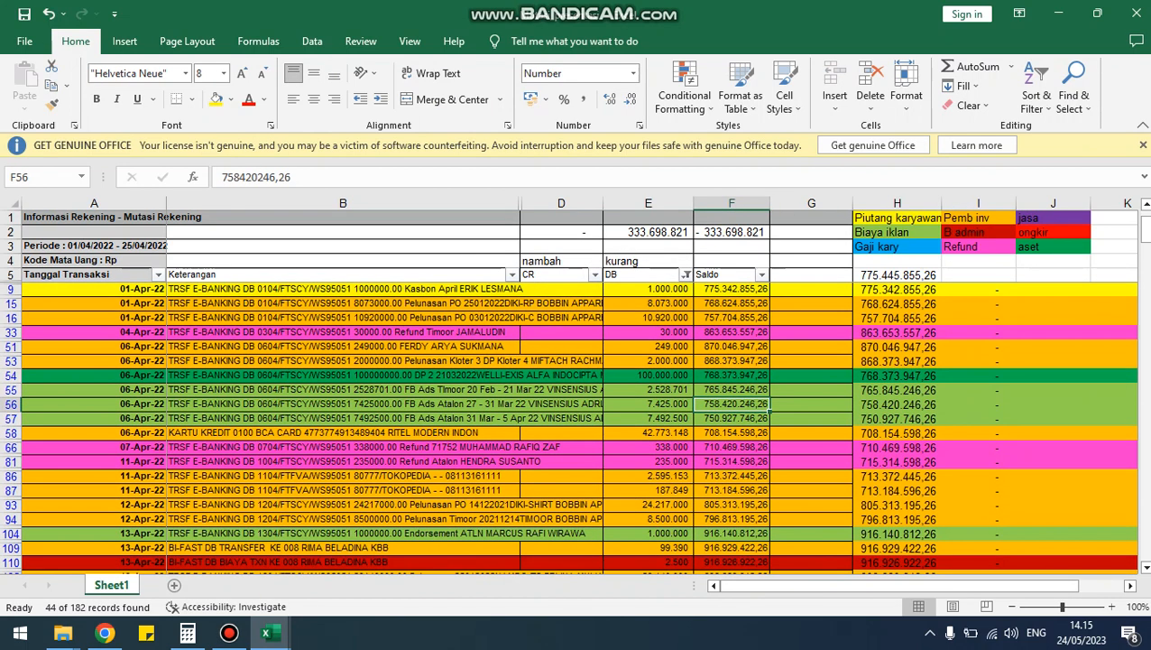
{"action": "left_click_drag", "start_coordinate": [897, 217], "coordinate": [1052, 246]}
{"action": "left_click", "coordinate": [1053, 261]}
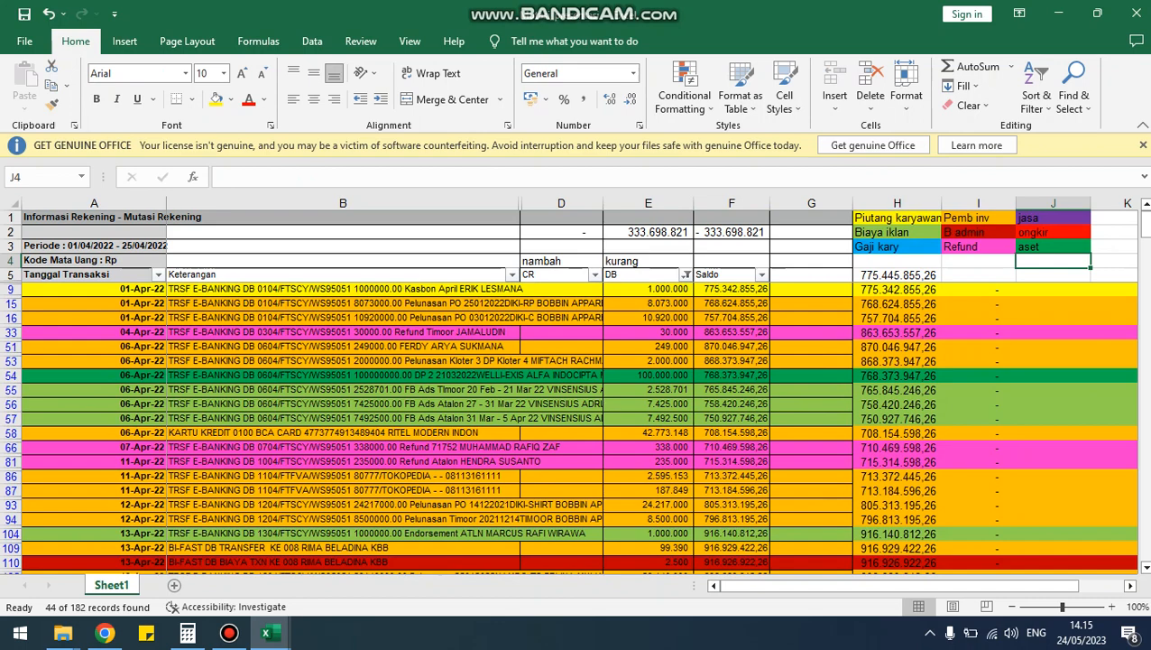
Check the advertising cost debits in rows 55 to 57 and the pink refund debits in rows 66 and 81.
{"action": "scroll", "coordinate": [577, 429], "scroll_direction": "down", "scroll_amount": 2}
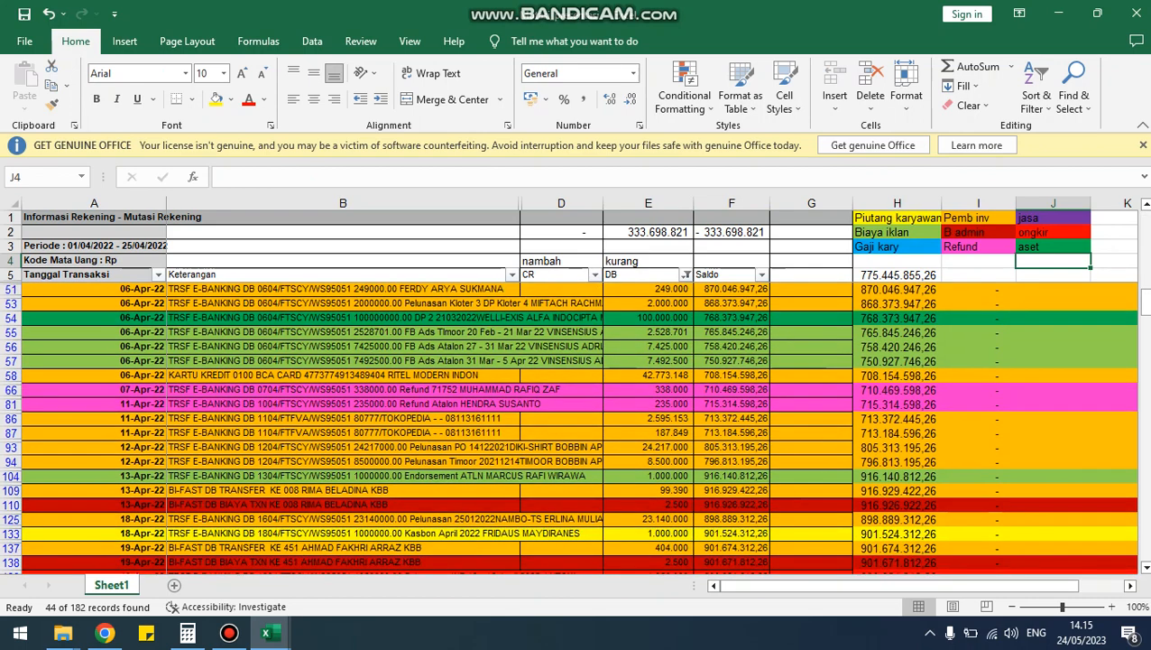
{"action": "left_click", "coordinate": [648, 476]}
{"action": "left_click", "coordinate": [648, 375]}
{"action": "left_click", "coordinate": [648, 346]}
{"action": "left_click_drag", "start_coordinate": [648, 332], "coordinate": [647, 361]}
{"action": "scroll", "coordinate": [648, 361], "scroll_direction": "down", "scroll_amount": 1}
{"action": "scroll", "coordinate": [648, 361], "scroll_direction": "down", "scroll_amount": 2}
{"action": "scroll", "coordinate": [648, 361], "scroll_direction": "up", "scroll_amount": 1}
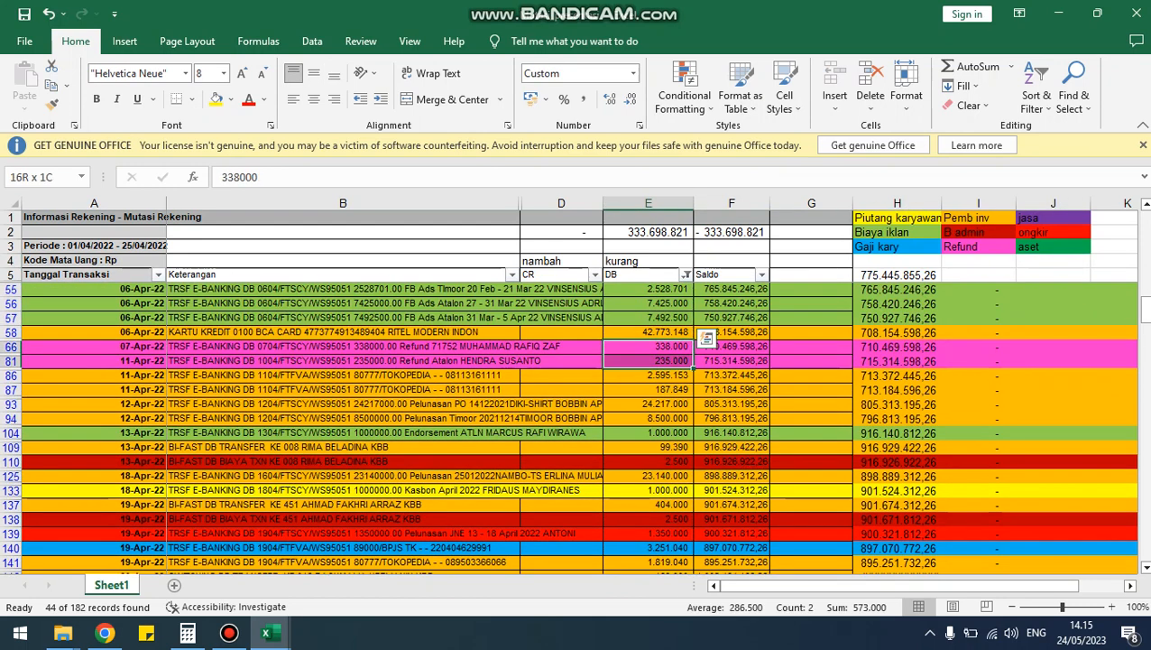
{"action": "scroll", "coordinate": [647, 361], "scroll_direction": "down", "scroll_amount": 1}
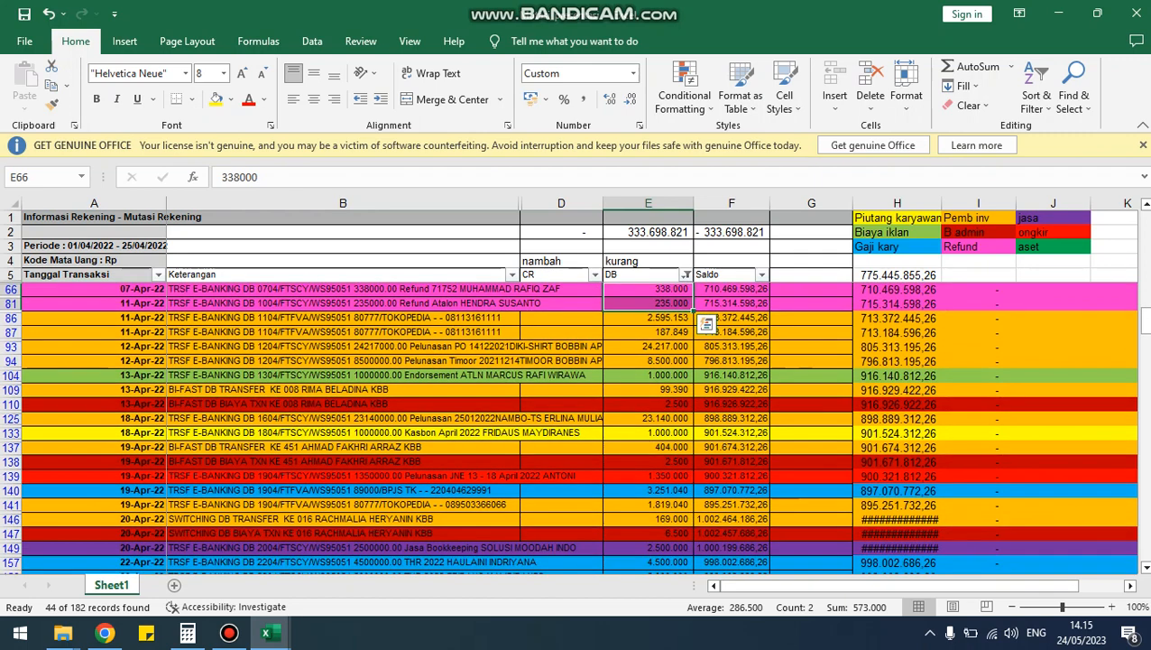
Check the employee receivable, shipping, admin fee and bookkeeping service debits in rows 133 to 149, and return to the list's start.
{"action": "left_click", "coordinate": [648, 433]}
{"action": "left_click", "coordinate": [648, 476]}
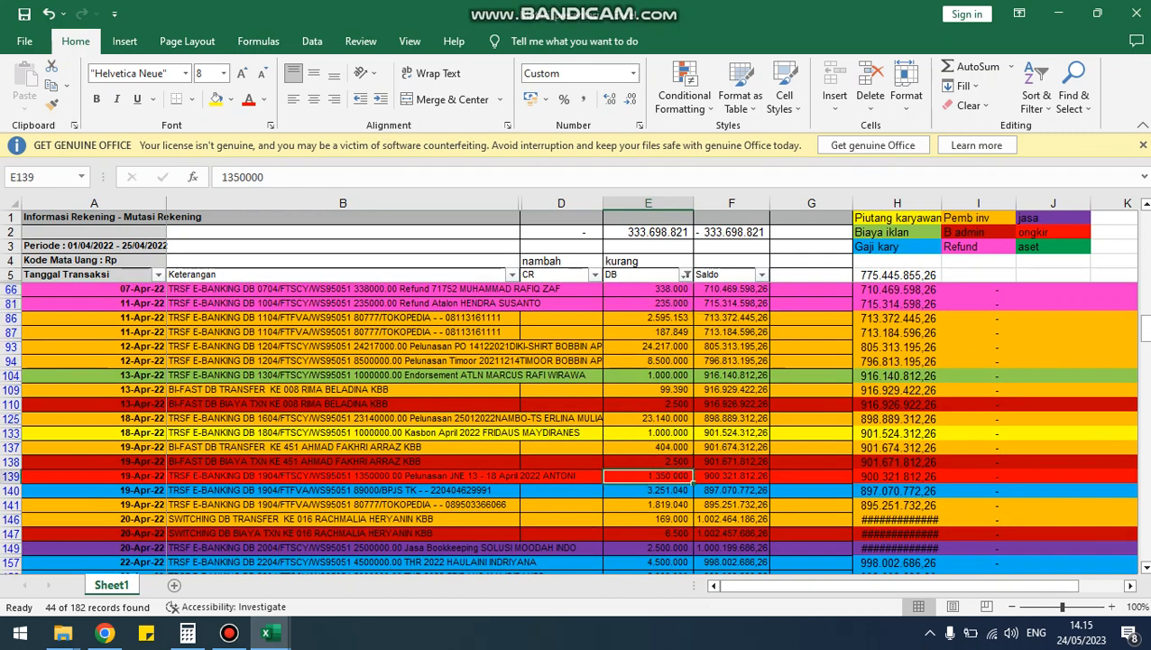
{"action": "left_click", "coordinate": [648, 461]}
{"action": "left_click", "coordinate": [648, 534]}
{"action": "left_click", "coordinate": [648, 548]}
{"action": "scroll", "coordinate": [647, 547], "scroll_direction": "down", "scroll_amount": 4}
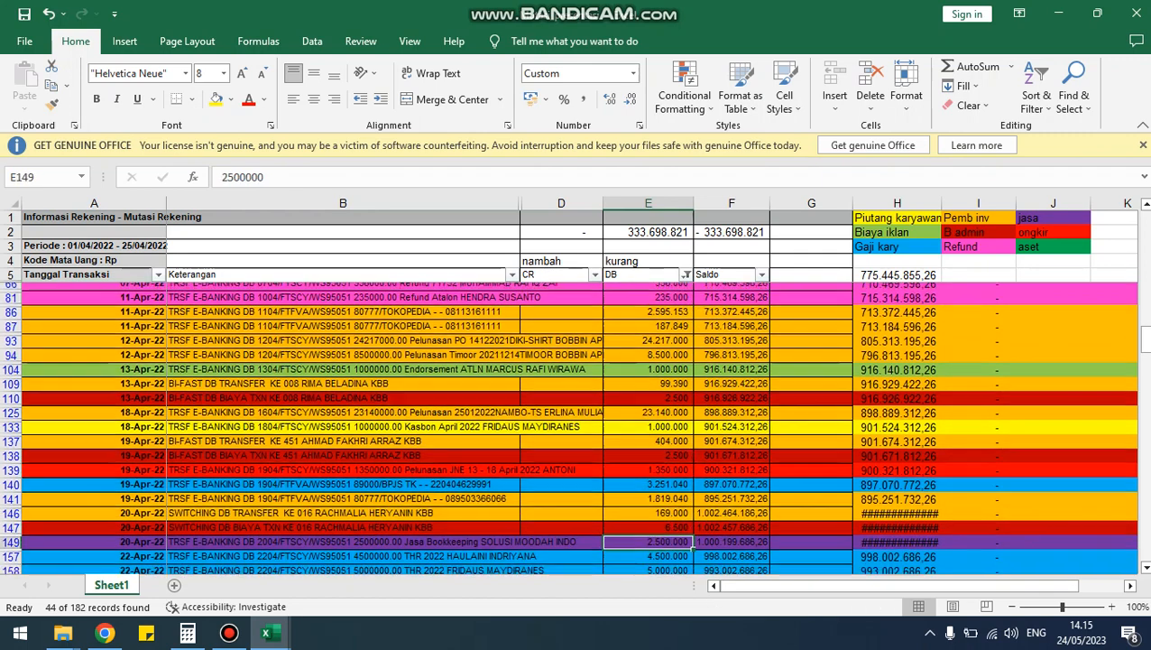
{"action": "scroll", "coordinate": [578, 424], "scroll_direction": "up", "scroll_amount": 8}
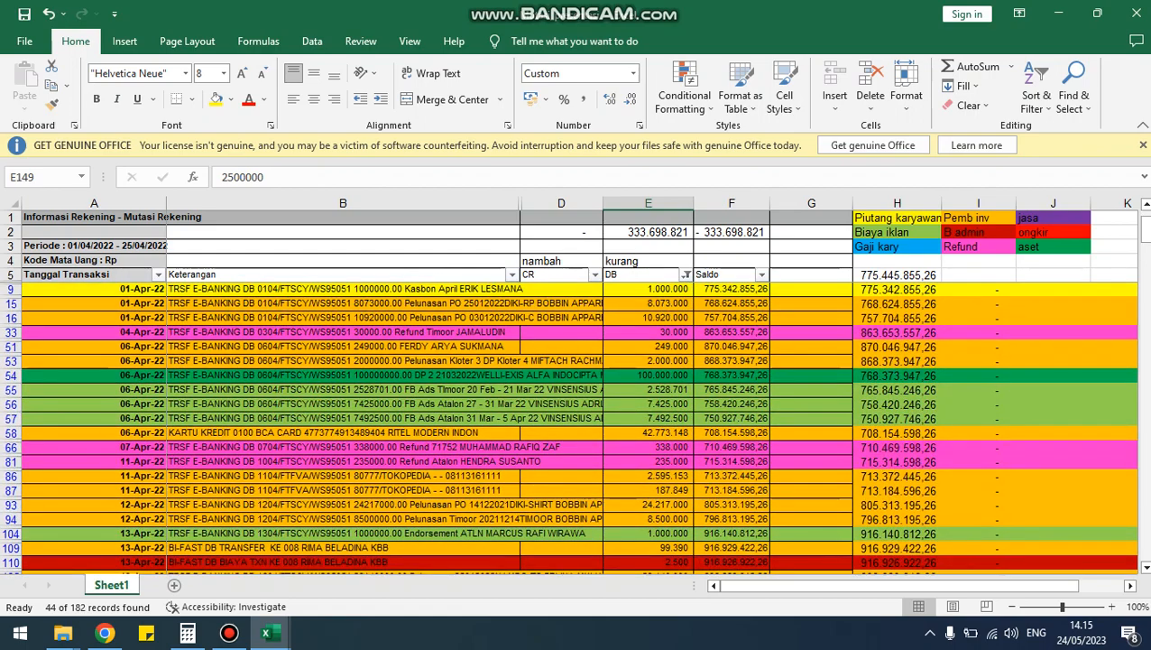
Check the PENJUALAN amount on the financial report workbook's PL sheet and switch to the sales data workbook.
{"action": "key", "text": "alt+Tab"}
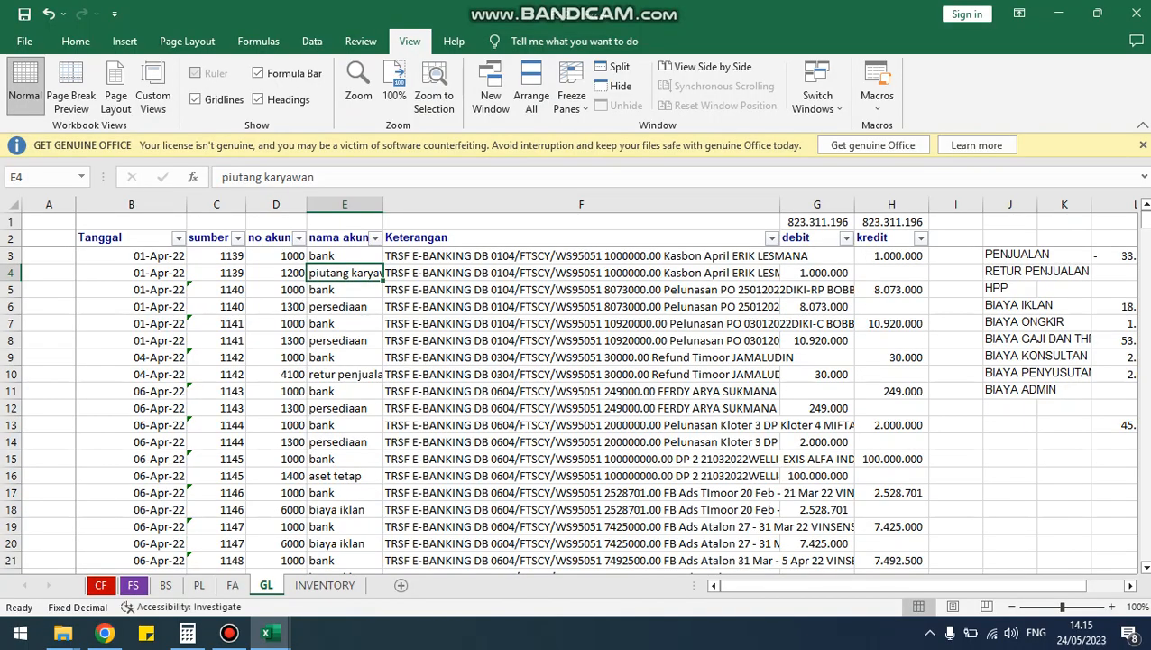
{"action": "left_click", "coordinate": [199, 586]}
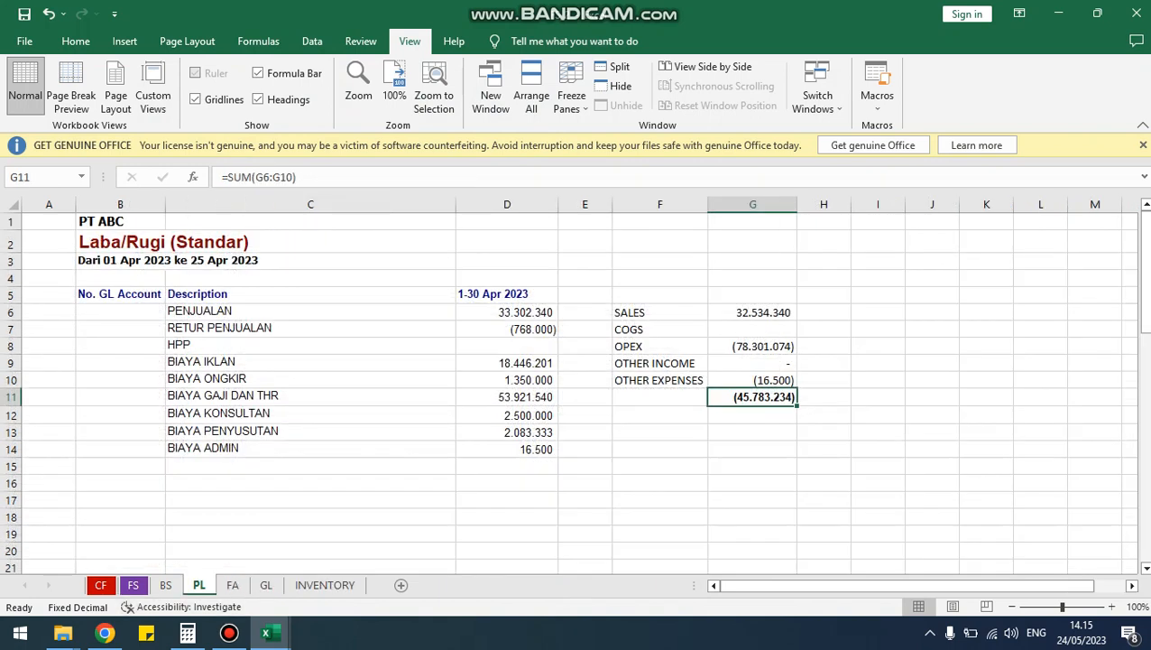
{"action": "left_click", "coordinate": [507, 312]}
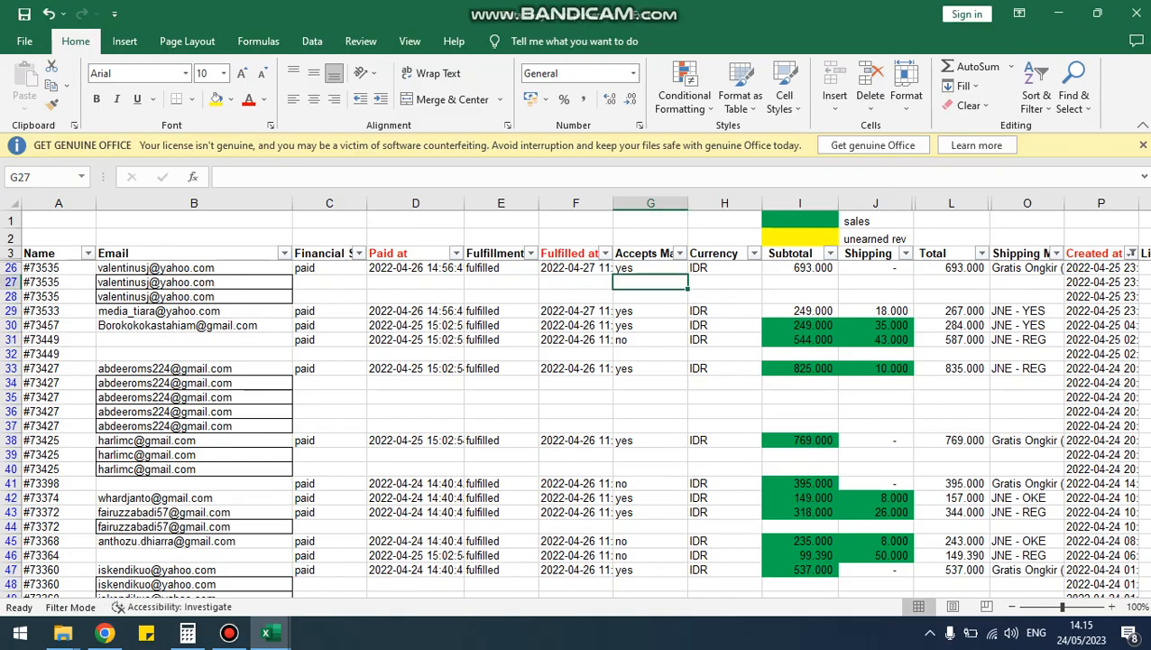
Compare the uncoloured Subtotal amounts in rows 26 and 29 of the sales data with the green one in row 30.
{"action": "key", "text": "Right"}
{"action": "key", "text": "Up"}
{"action": "key", "text": "Right"}
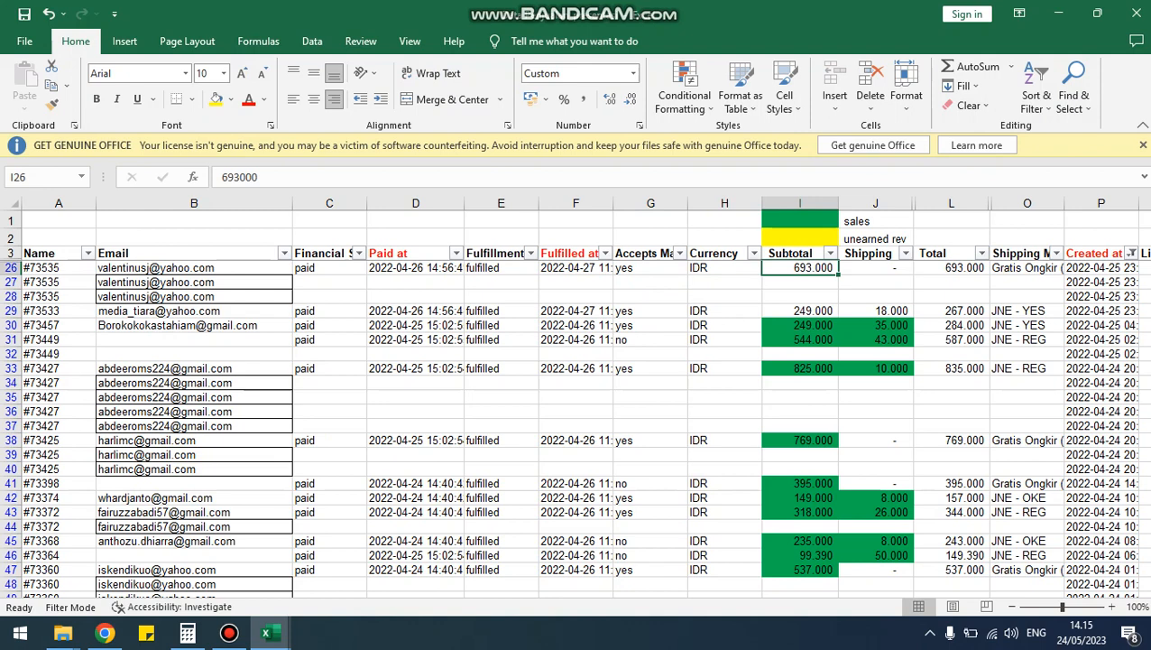
{"action": "key", "text": "Down"}
{"action": "key", "text": "Down"}
{"action": "key", "text": "Down"}
{"action": "key", "text": "Left"}
{"action": "key", "text": "Right"}
{"action": "key", "text": "Down"}
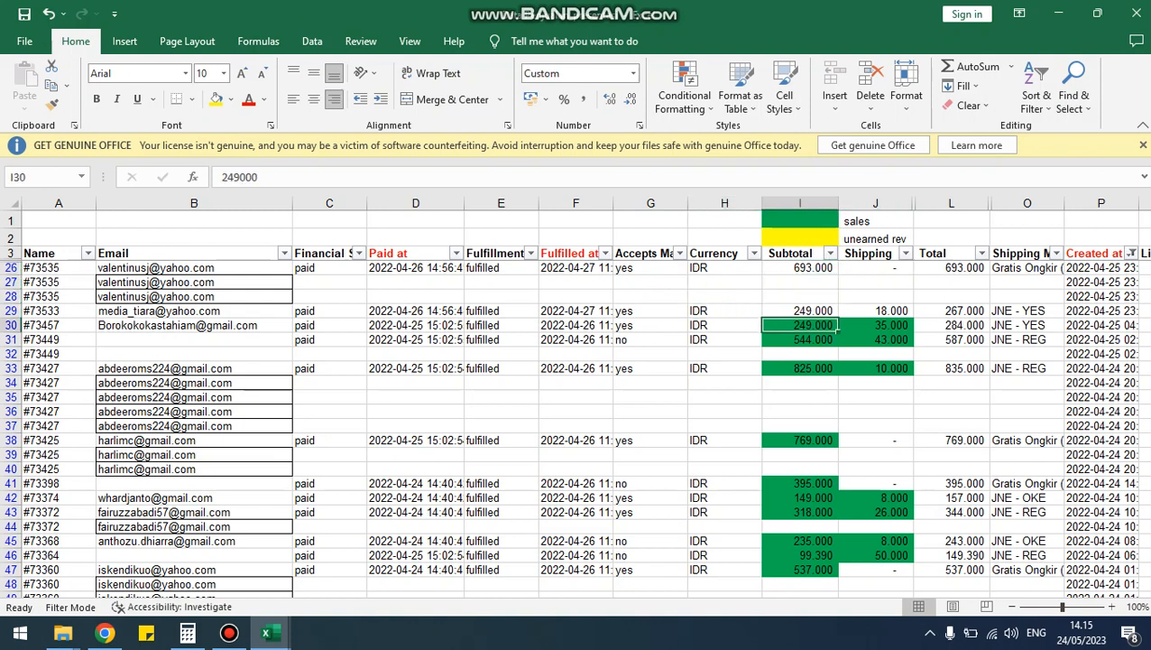
Check the payment date and fulfillment details of the green sales order in row 30.
{"action": "key", "text": "Left"}
{"action": "key", "text": "Left"}
{"action": "key", "text": "Left"}
{"action": "key", "text": "Left"}
{"action": "key", "text": "Left"}
{"action": "key", "text": "Right"}
{"action": "key", "text": "Right"}
{"action": "key", "text": "Left"}
{"action": "key", "text": "Left"}
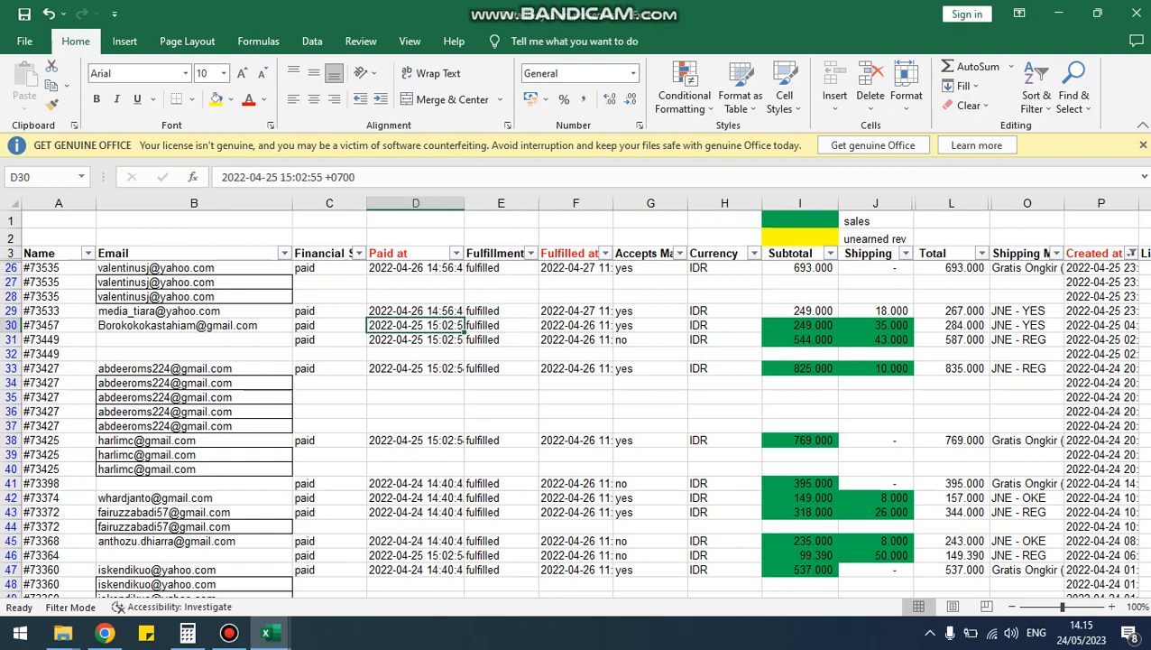
{"action": "key", "text": "Right"}
{"action": "key", "text": "Left"}
{"action": "key", "text": "Right"}
{"action": "key", "text": "Right"}
{"action": "key", "text": "Right"}
{"action": "key", "text": "Right"}
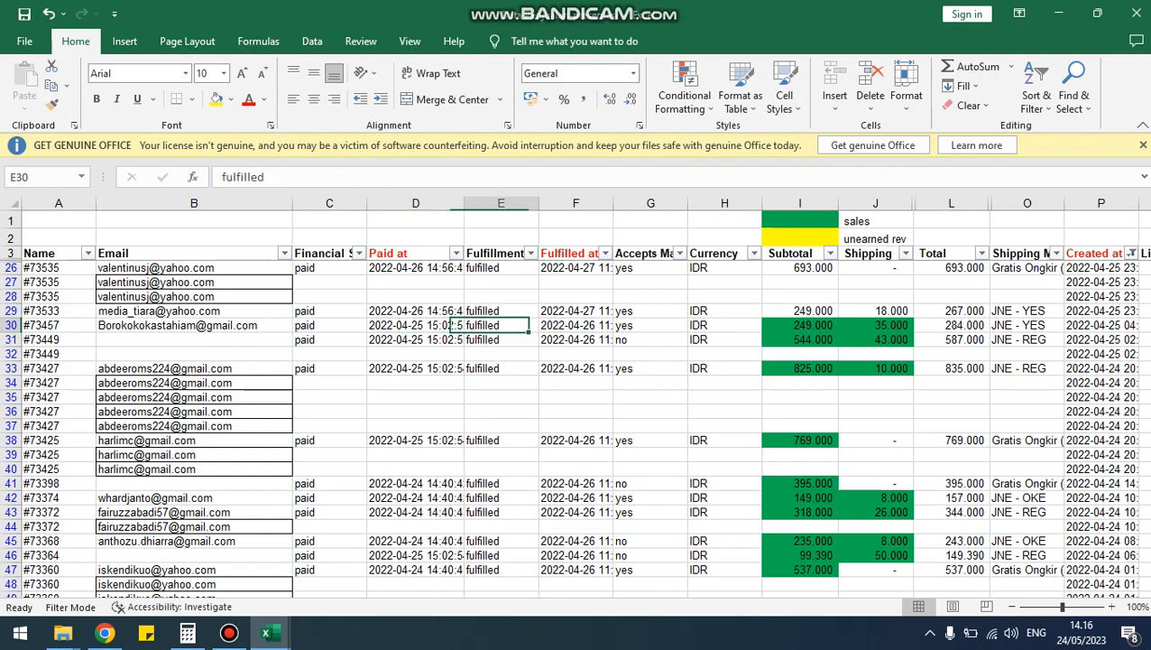
Filter the Subtotal column by the green cell colour and select the filtered Subtotal and Shipping amounts to check their sum.
{"action": "key", "text": "Right"}
{"action": "key", "text": "Up"}
{"action": "key", "text": "Up"}
{"action": "key", "text": "Up"}
{"action": "key", "text": "Up"}
{"action": "key", "text": "Up"}
{"action": "key", "text": "alt+Down"}
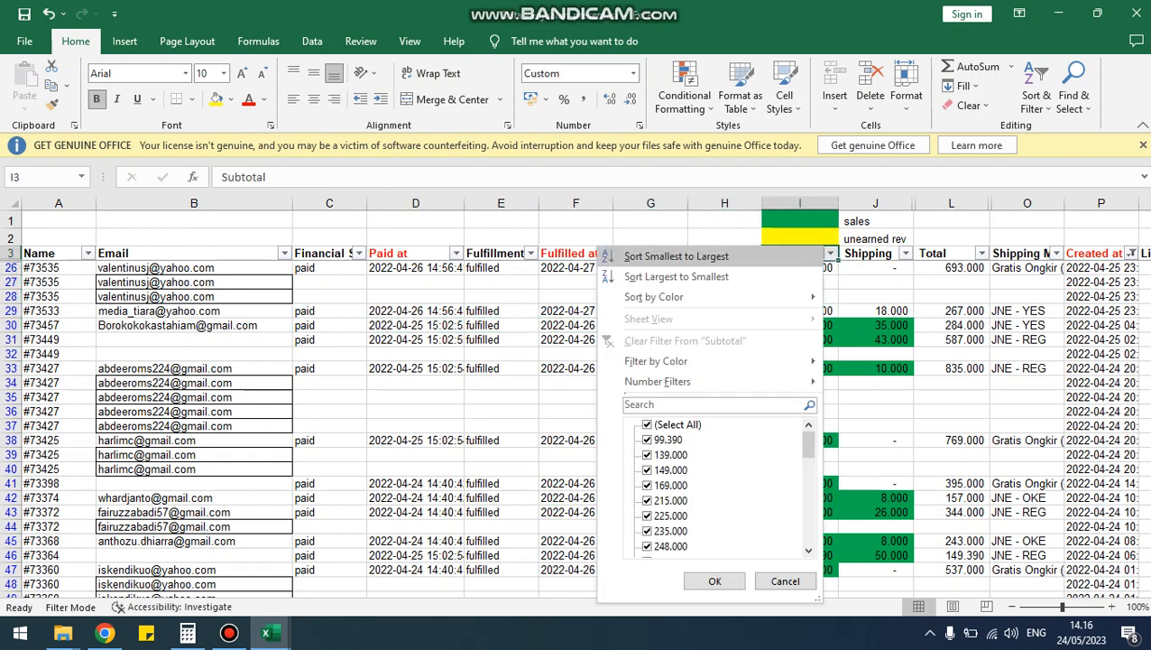
{"action": "key", "text": "Down"}
{"action": "key", "text": "Down"}
{"action": "key", "text": "Down"}
{"action": "key", "text": "Right"}
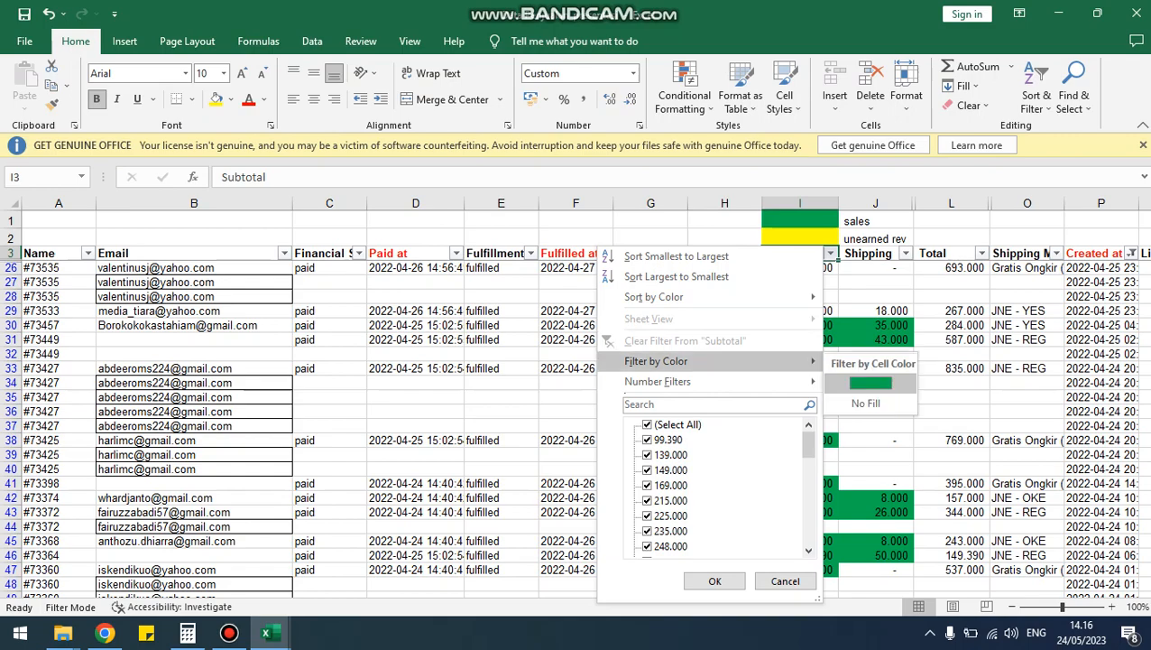
{"action": "key", "text": "Return"}
{"action": "key", "text": "Down"}
{"action": "key", "text": "shift+Right"}
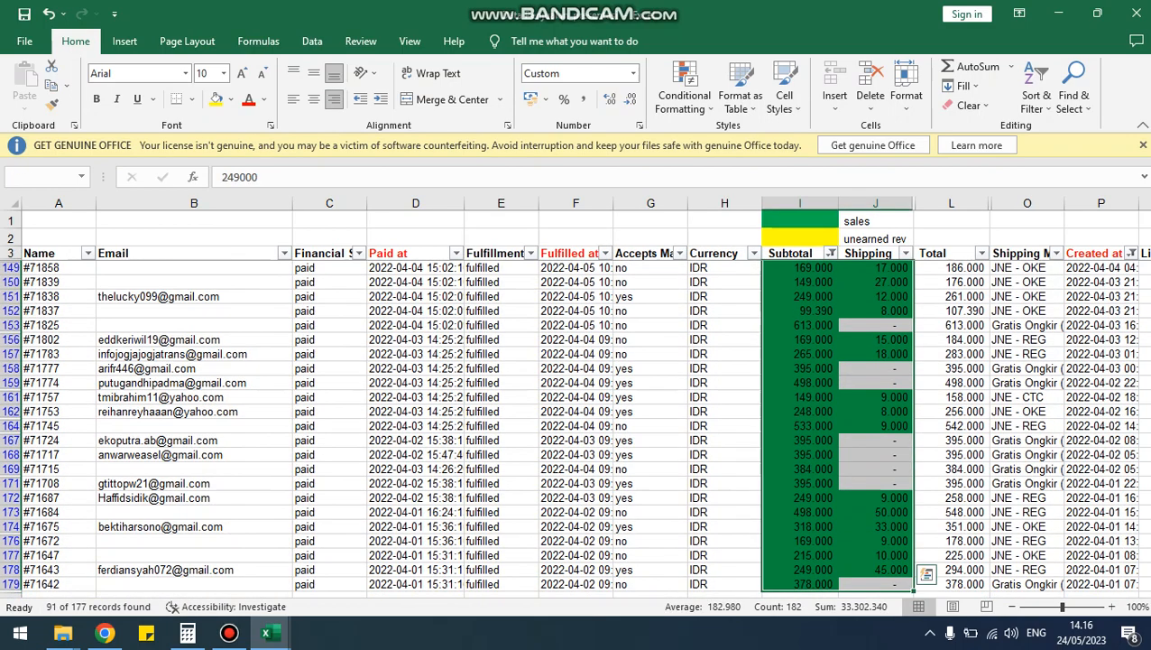
Switch to the bank statement and clear the filter on the DB column.
{"action": "key", "text": "alt+Tab"}
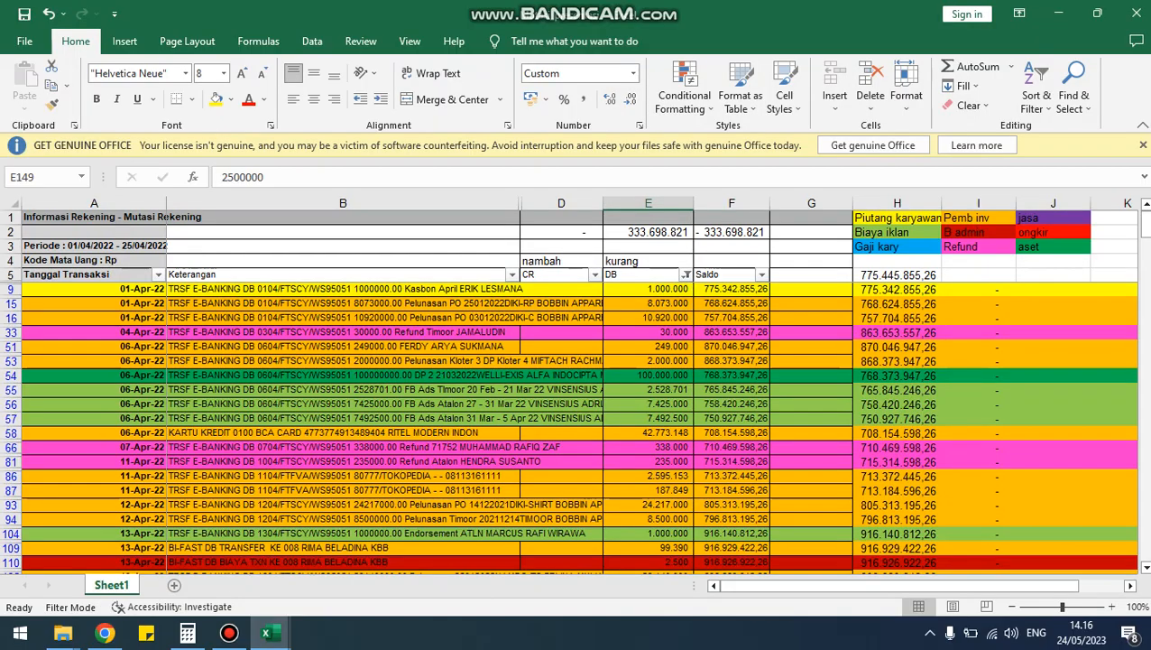
{"action": "left_click", "coordinate": [686, 274]}
{"action": "left_click", "coordinate": [515, 350]}
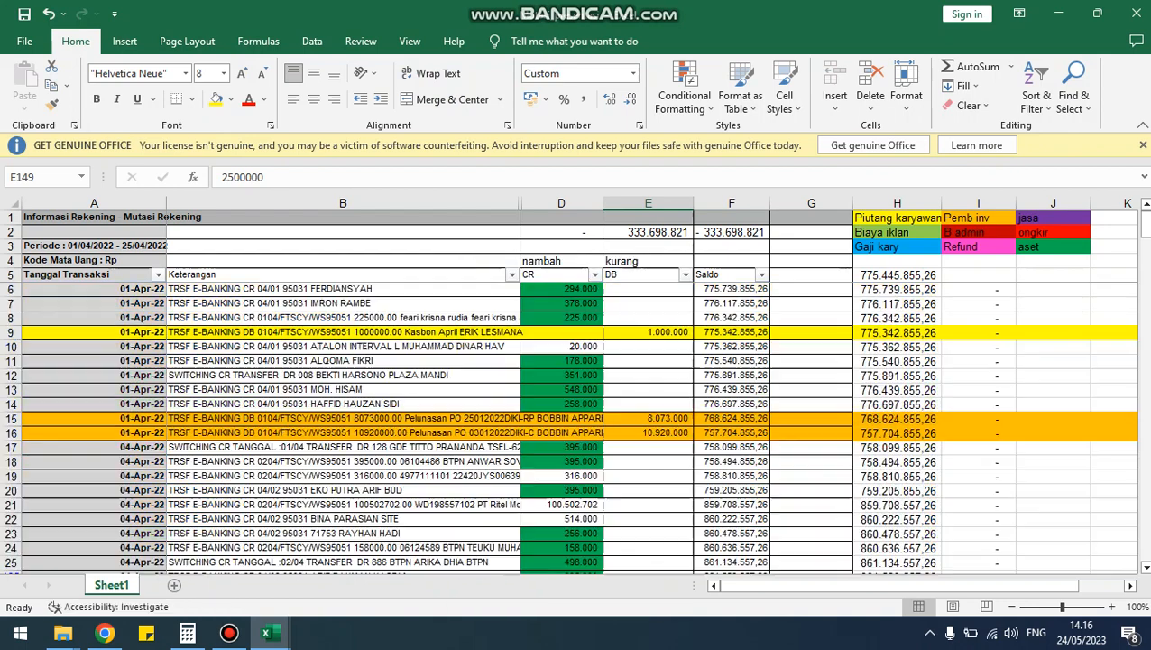
Filter the CR column by the green cell colour and compare its total with the PL sheet's PENJUALAN amount.
{"action": "left_click", "coordinate": [595, 274]}
{"action": "mouse_move", "coordinate": [420, 370]}
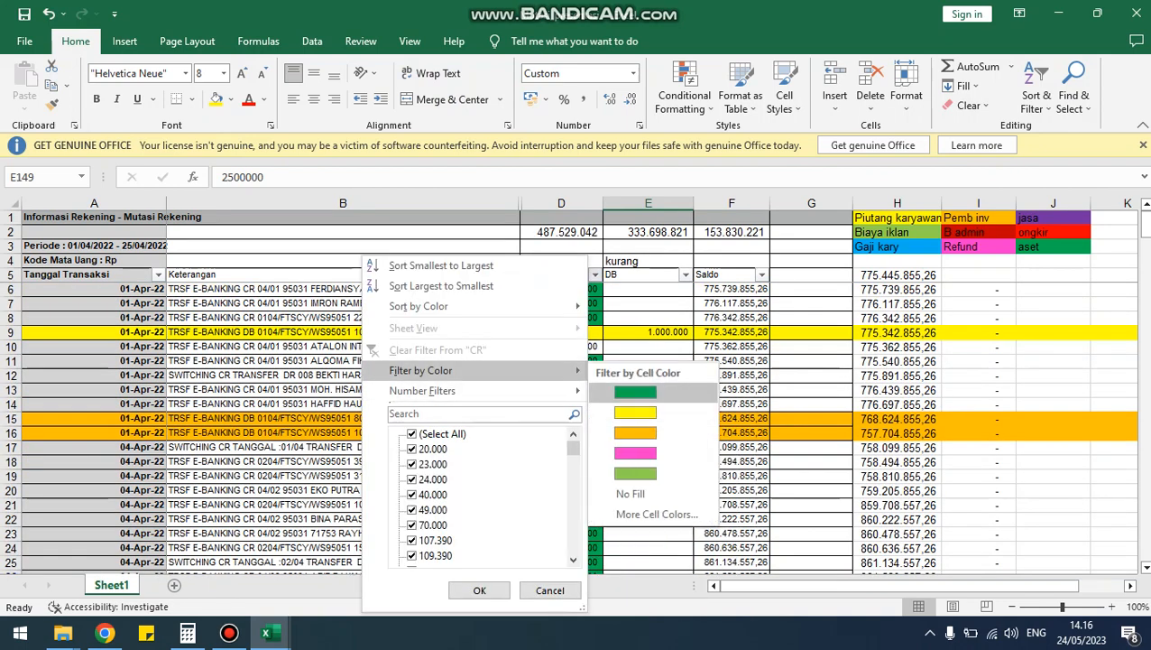
{"action": "left_click", "coordinate": [637, 390]}
{"action": "left_click", "coordinate": [561, 289]}
{"action": "key", "text": "ctrl+Tab"}
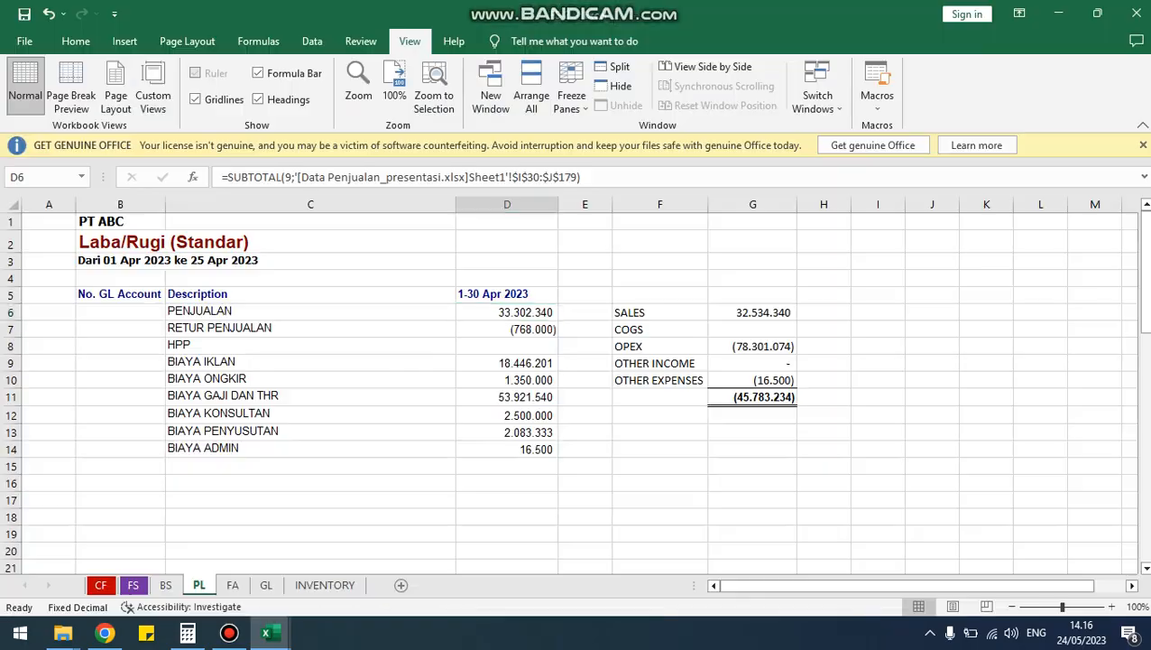
{"action": "key", "text": "ctrl+Tab"}
{"action": "key", "text": "ctrl+Tab"}
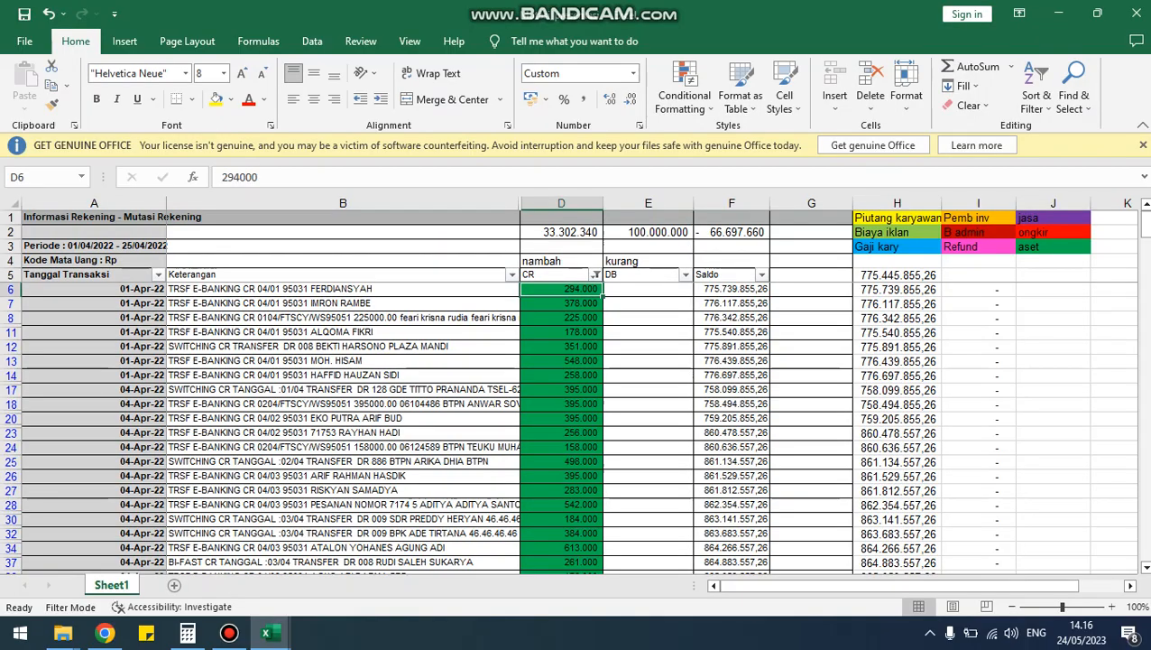
Change the CR column's colour filter to No Fill and select the credit amount in row 31.
{"action": "left_click", "coordinate": [595, 274]}
{"action": "mouse_move", "coordinate": [420, 369]}
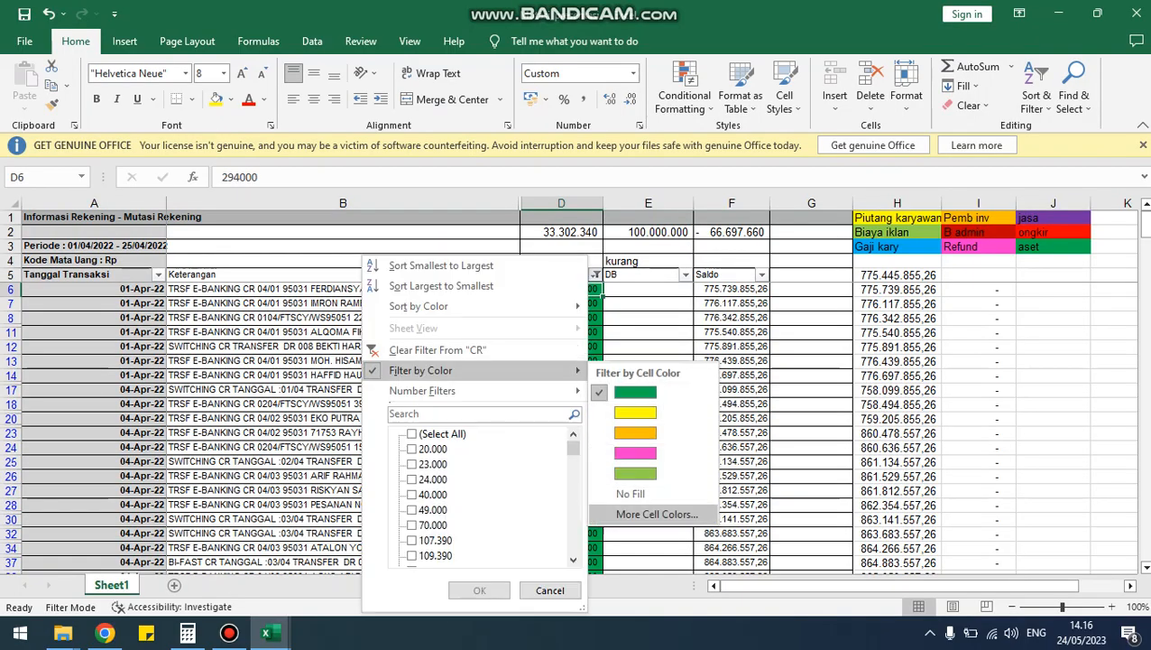
{"action": "left_click", "coordinate": [631, 491]}
{"action": "left_click", "coordinate": [561, 360]}
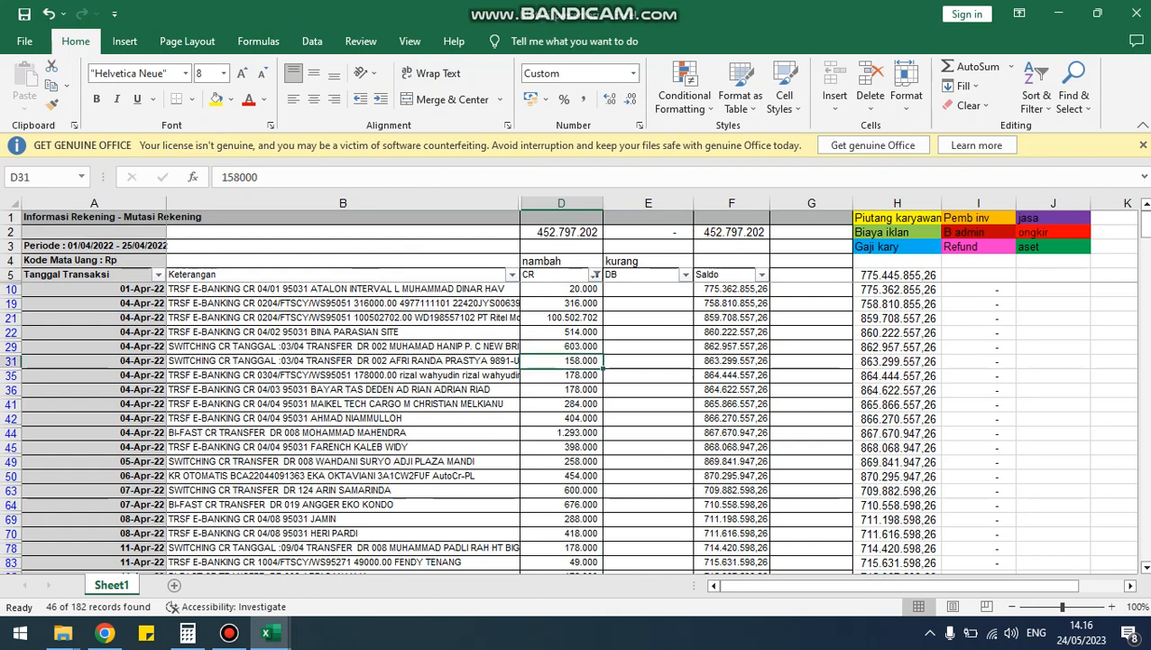
Examine the uncoloured credit transactions in the CR column, starting with D10 and the rows below it.
{"action": "left_click_drag", "start_coordinate": [561, 289], "coordinate": [561, 417]}
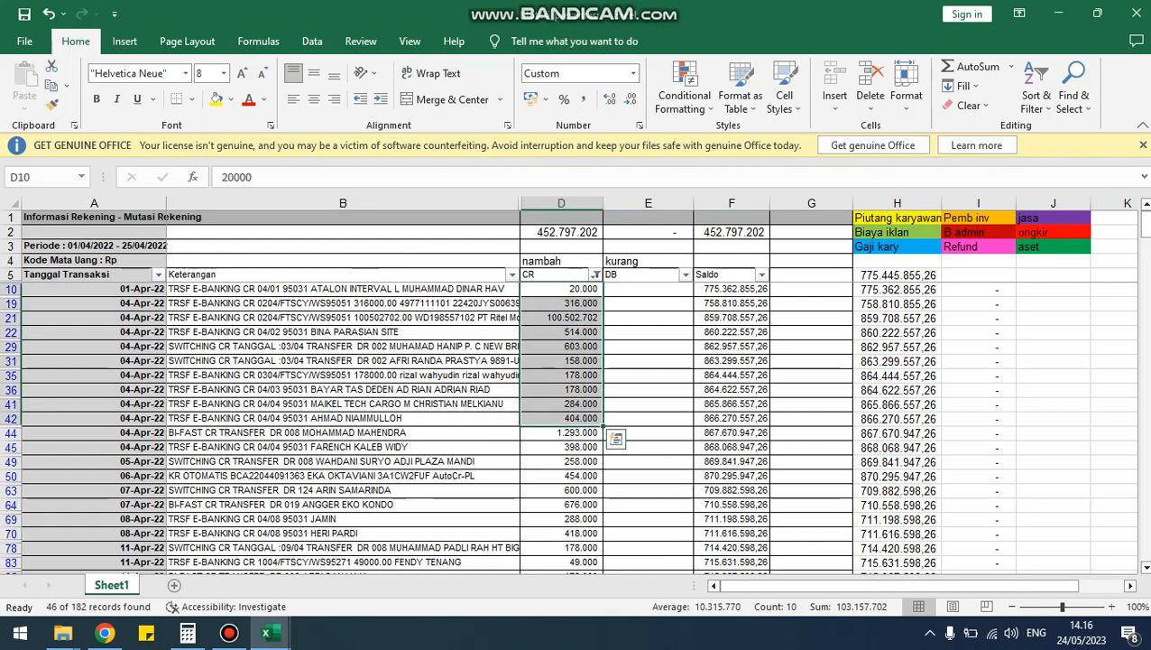
{"action": "left_click", "coordinate": [561, 289]}
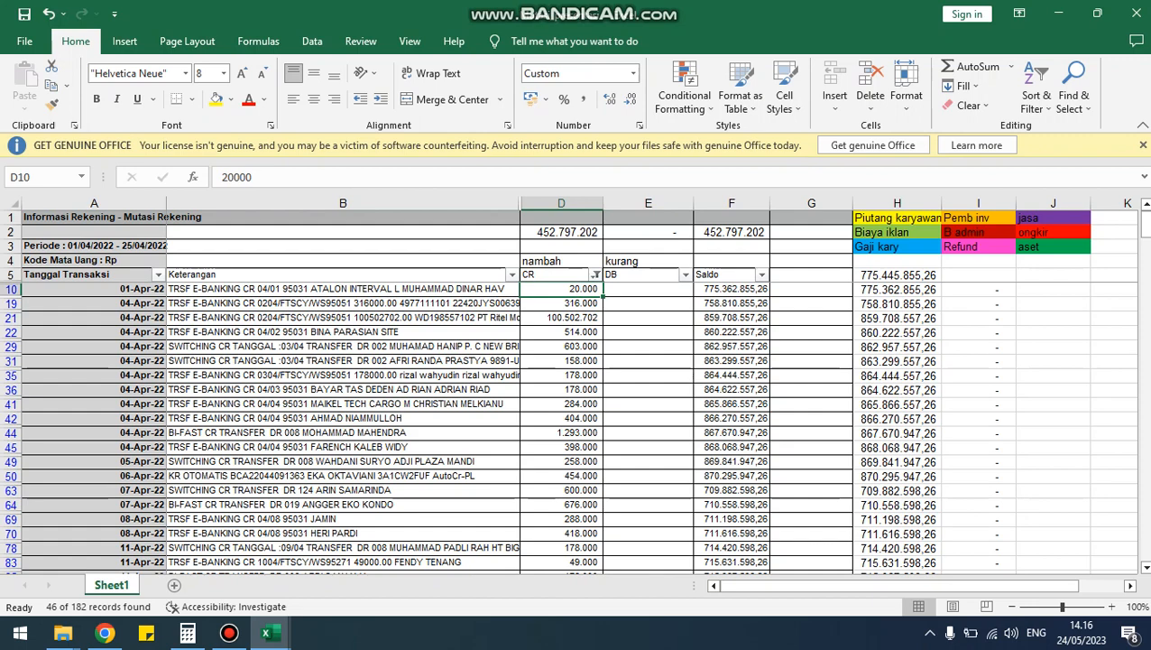
{"action": "key", "text": "Down"}
{"action": "key", "text": "Up"}
{"action": "key", "text": "ctrl+shift+Down"}
{"action": "key", "text": "Up"}
{"action": "key", "text": "Down"}
{"action": "key", "text": "Down"}
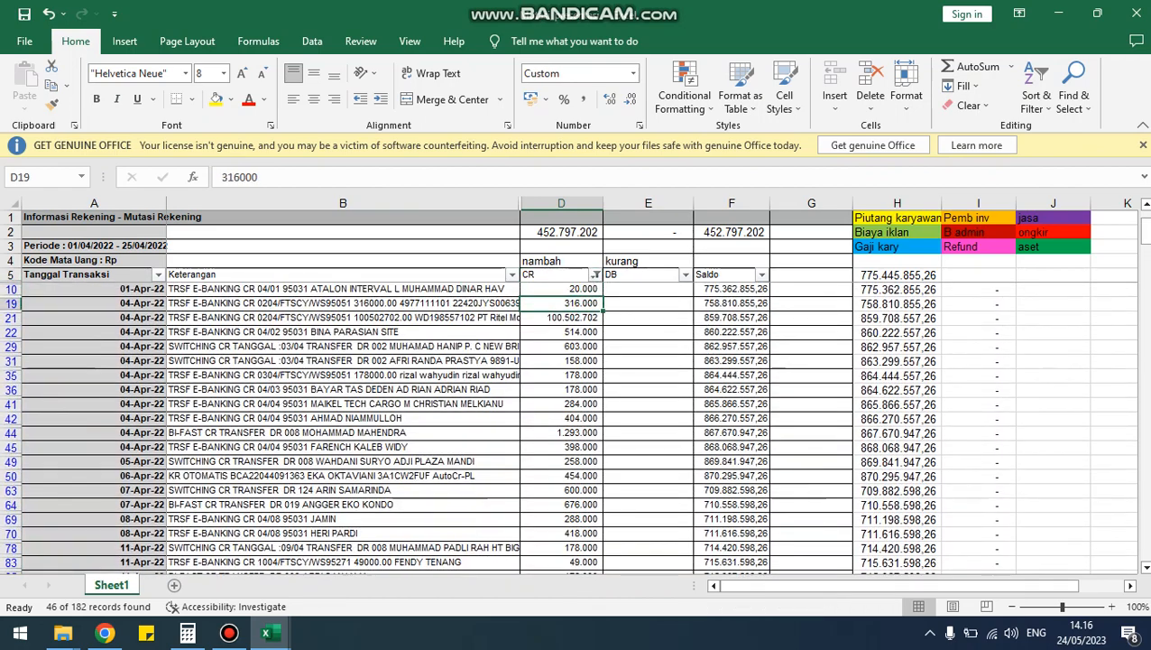
{"action": "key", "text": "Up"}
{"action": "key", "text": "Up"}
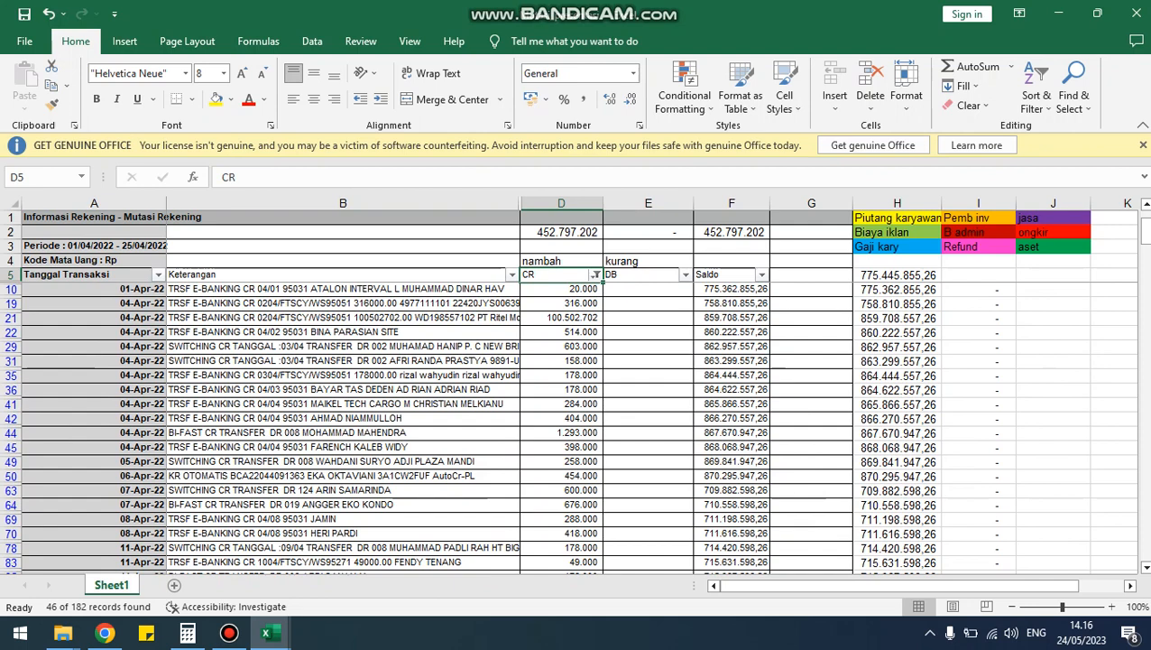
Clear the colour filter from the bank statement's CR column.
{"action": "key", "text": "Right"}
{"action": "key", "text": "Left"}
{"action": "key", "text": "alt+Down"}
{"action": "key", "text": "Down"}
{"action": "key", "text": "Down"}
{"action": "key", "text": "Down"}
{"action": "key", "text": "Down"}
{"action": "key", "text": "Down"}
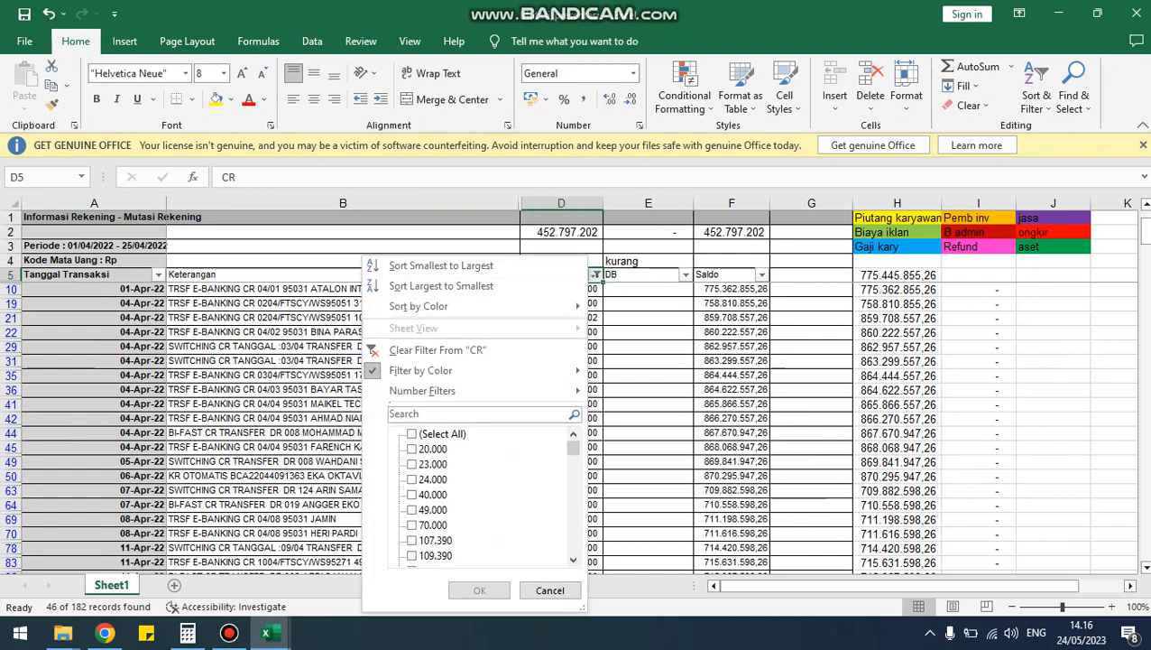
{"action": "key", "text": "Return"}
Switch to the PL sheet and check the RETUR PENJUALAN amount and the SALES formula in G6.
{"action": "key", "text": "alt+Tab"}
{"action": "key", "text": "Down"}
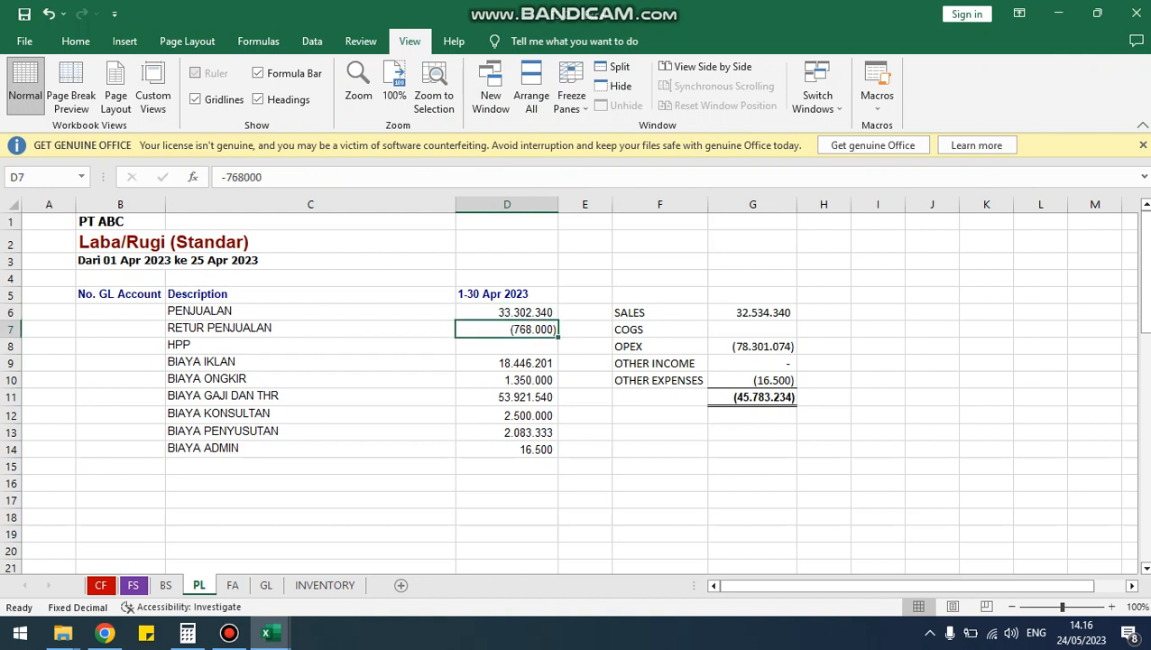
{"action": "key", "text": "Up"}
{"action": "key", "text": "Right"}
{"action": "key", "text": "Right"}
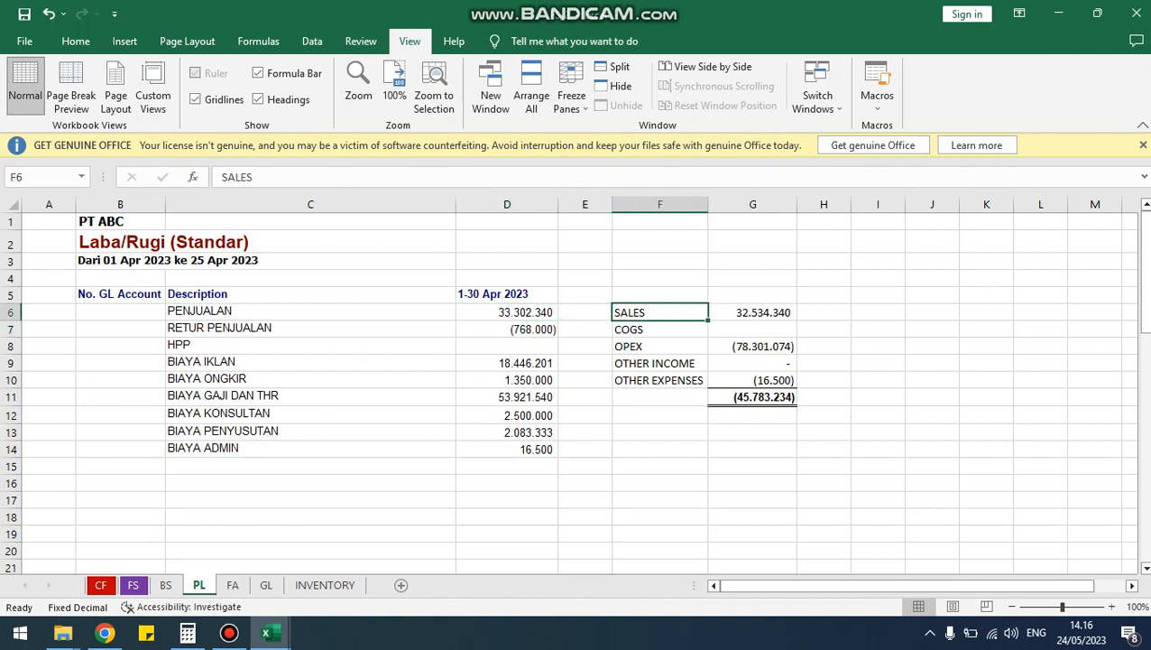
{"action": "key", "text": "Right"}
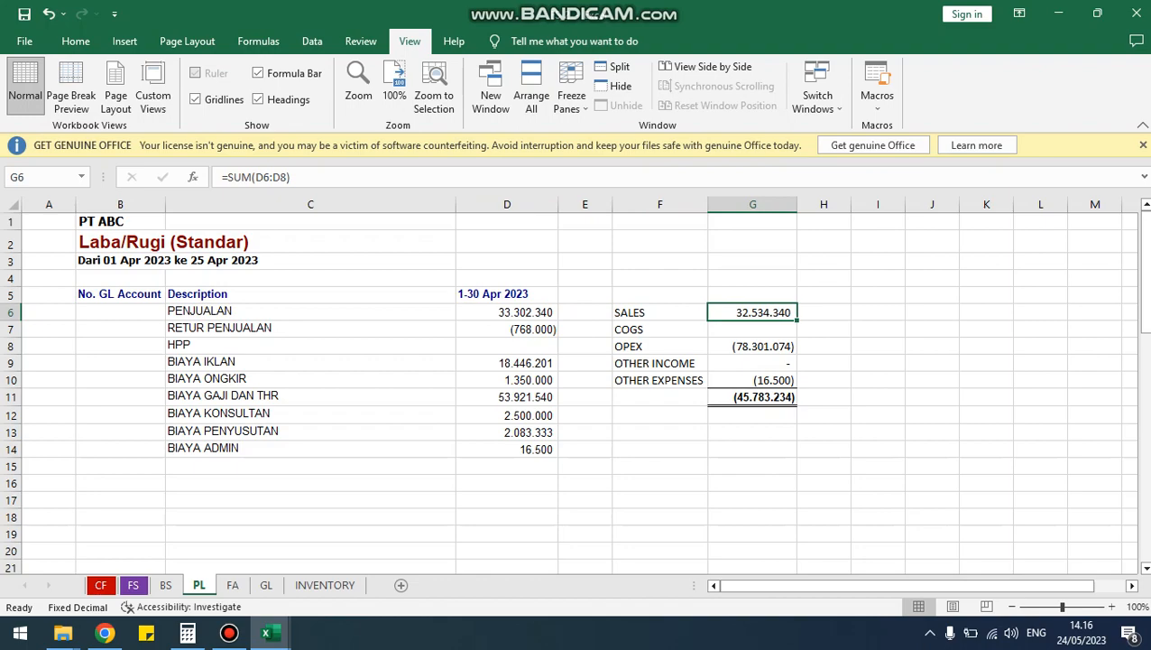
Switch to the sales data workbook and clear the colour filter from the Subtotal column.
{"action": "key", "text": "alt+Tab"}
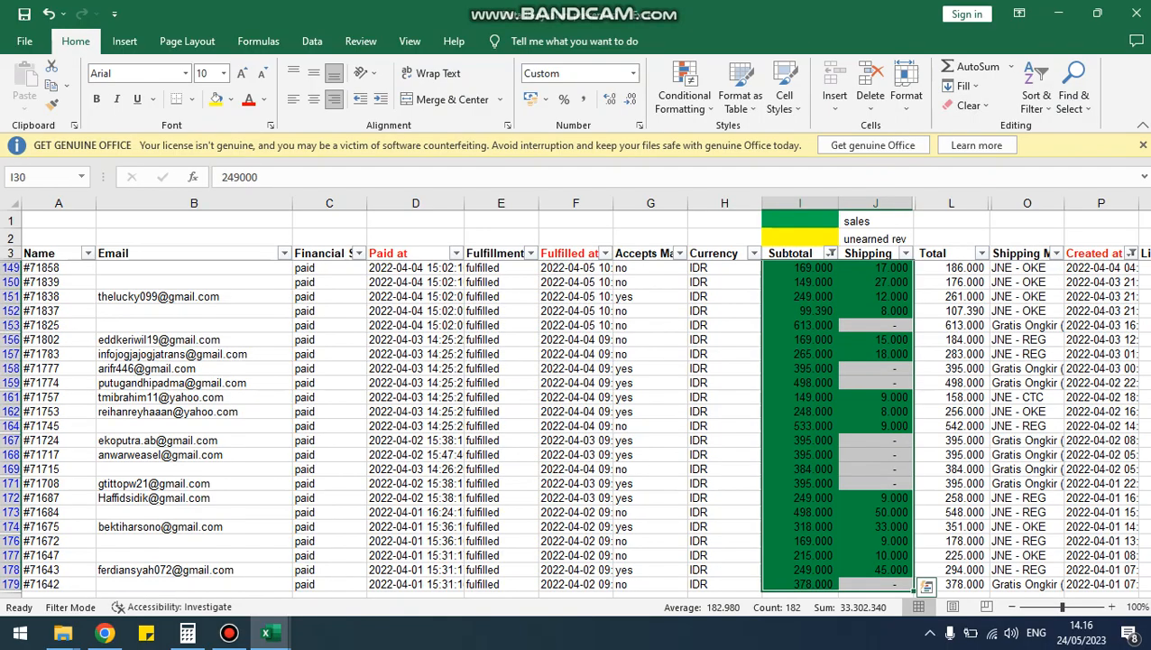
{"action": "left_click", "coordinate": [831, 253]}
{"action": "left_click", "coordinate": [718, 340]}
{"action": "scroll", "coordinate": [717, 361], "scroll_direction": "up", "scroll_amount": 12}
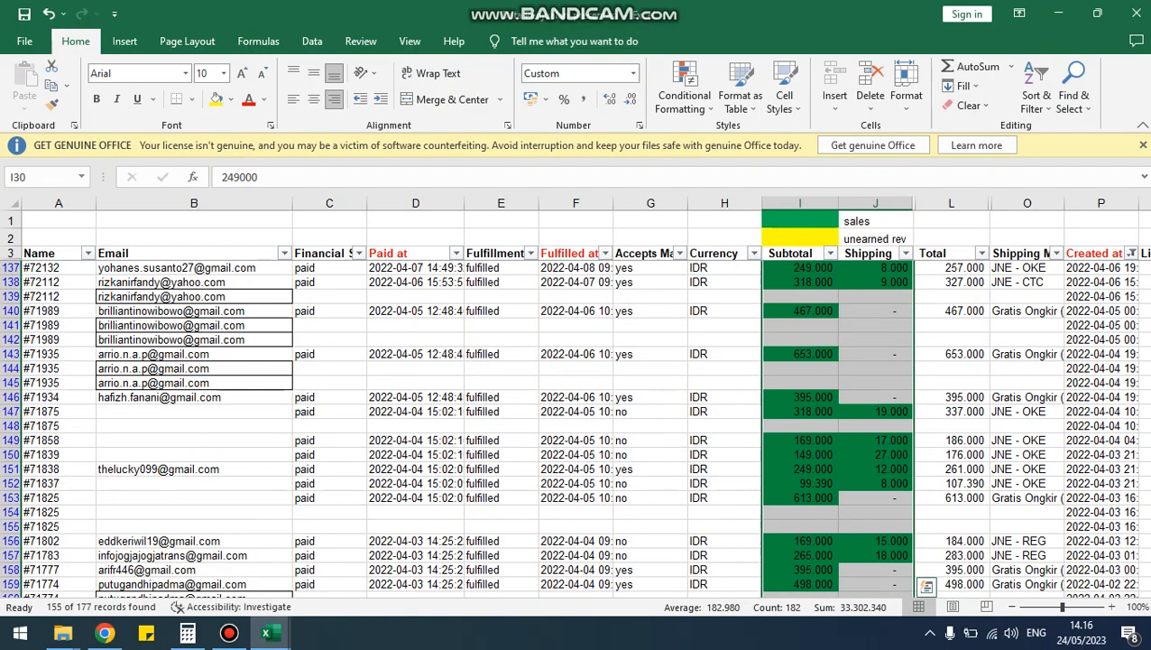
{"action": "scroll", "coordinate": [718, 397], "scroll_direction": "up", "scroll_amount": 20}
Read across the order in row 26, from its order number in column A to its shipping method in column O.
{"action": "left_click", "coordinate": [59, 268]}
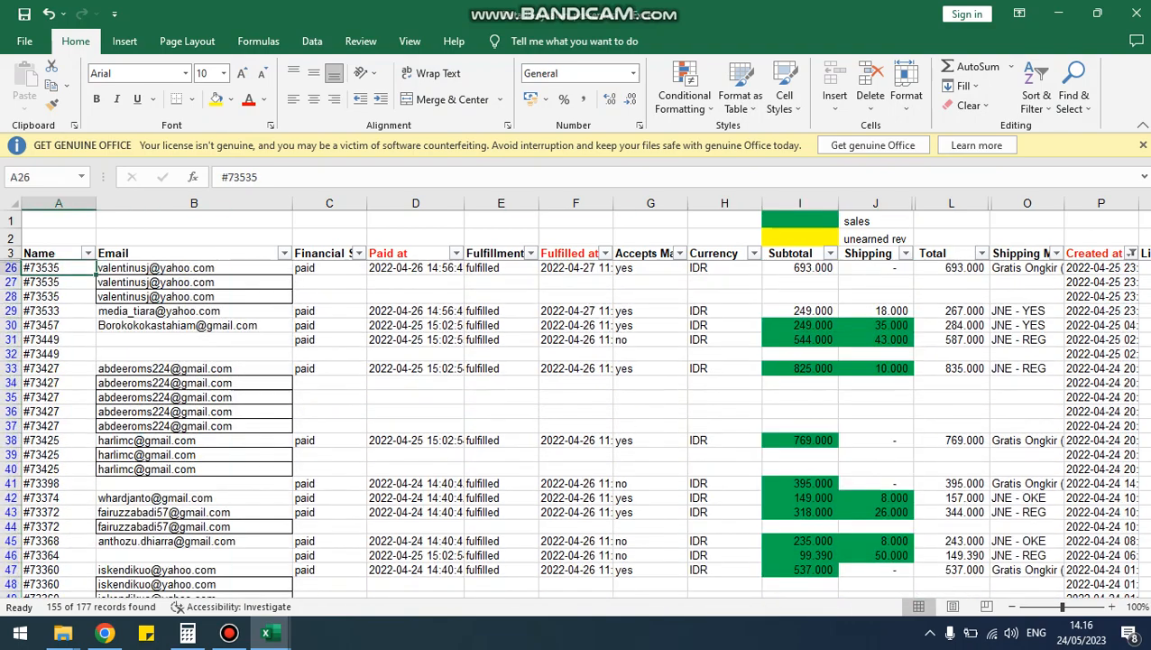
{"action": "key", "text": "Right"}
{"action": "key", "text": "Right"}
{"action": "key", "text": "Right"}
{"action": "key", "text": "Right"}
{"action": "key", "text": "Right"}
{"action": "key", "text": "Right"}
{"action": "key", "text": "Right"}
{"action": "key", "text": "Right"}
{"action": "key", "text": "Right"}
{"action": "key", "text": "Right"}
{"action": "key", "text": "Right"}
{"action": "key", "text": "Right"}
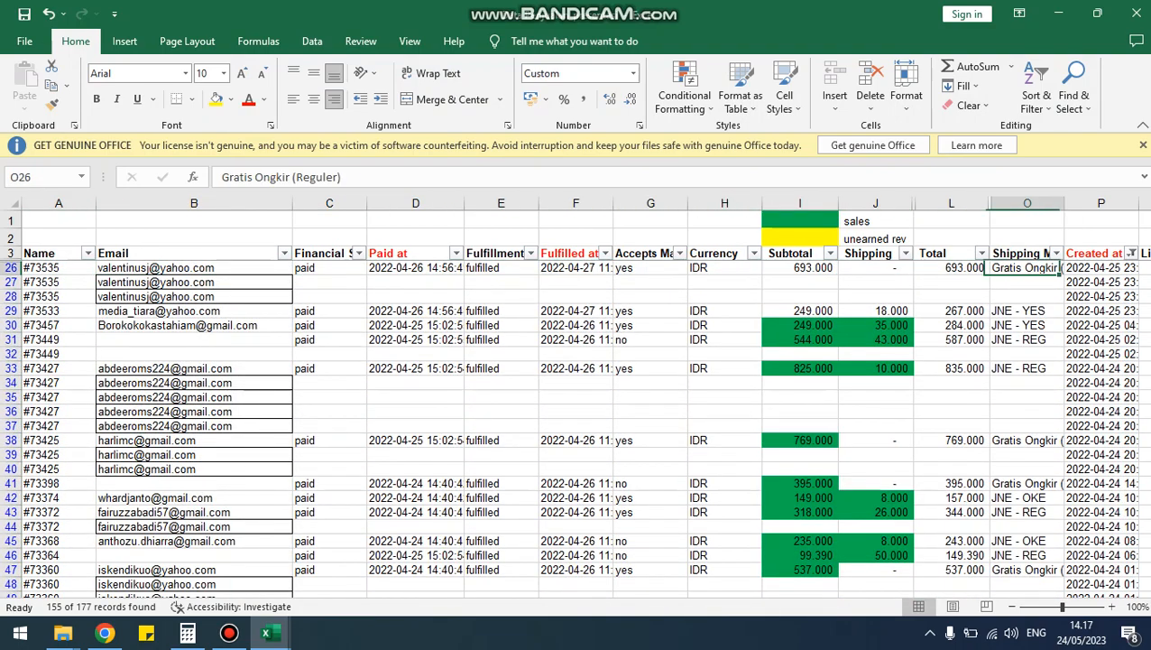
Highlight the uncoloured Subtotal amounts starting at I26.
{"action": "key", "text": "Left"}
{"action": "key", "text": "Left"}
{"action": "key", "text": "Left"}
{"action": "key", "text": "Left"}
{"action": "key", "text": "shift+Down"}
{"action": "key", "text": "shift+Down"}
{"action": "key", "text": "shift+Down"}
{"action": "key", "text": "shift+Right"}
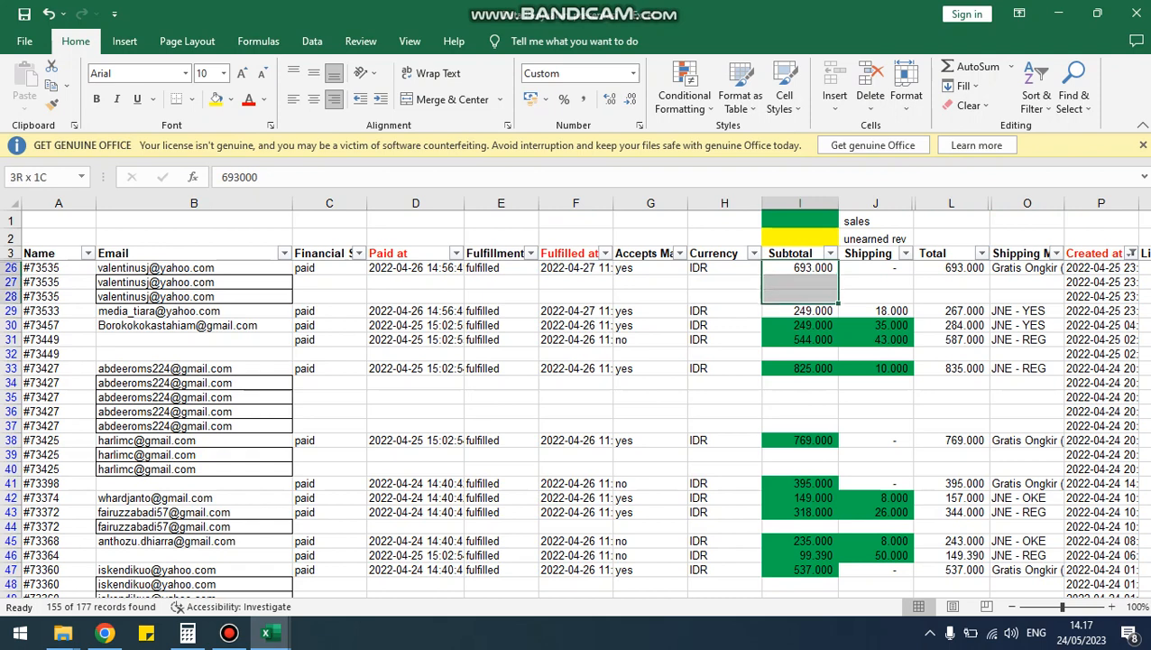
Compare the Paid at and Fulfilled at dates of the uncoloured orders in rows 26 to 29.
{"action": "key", "text": "Left"}
{"action": "key", "text": "Left"}
{"action": "key", "text": "Left"}
{"action": "key", "text": "Left"}
{"action": "key", "text": "Left"}
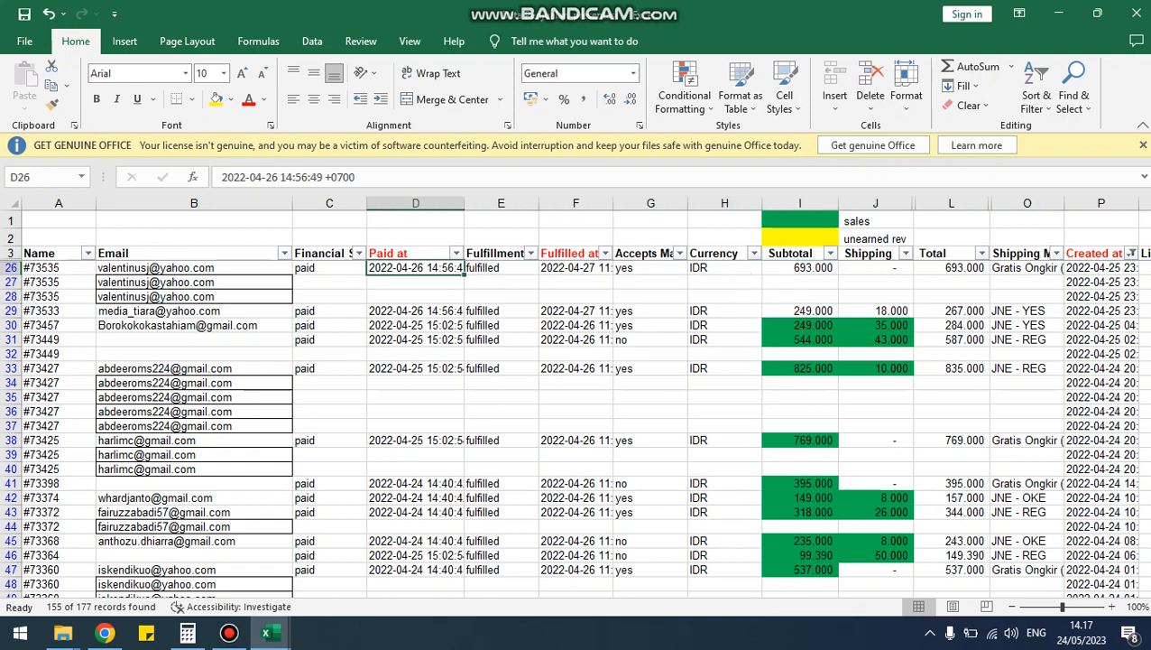
{"action": "key", "text": "shift+Down"}
{"action": "key", "text": "shift+Down"}
{"action": "key", "text": "shift+Down"}
{"action": "key", "text": "Right"}
{"action": "key", "text": "Right"}
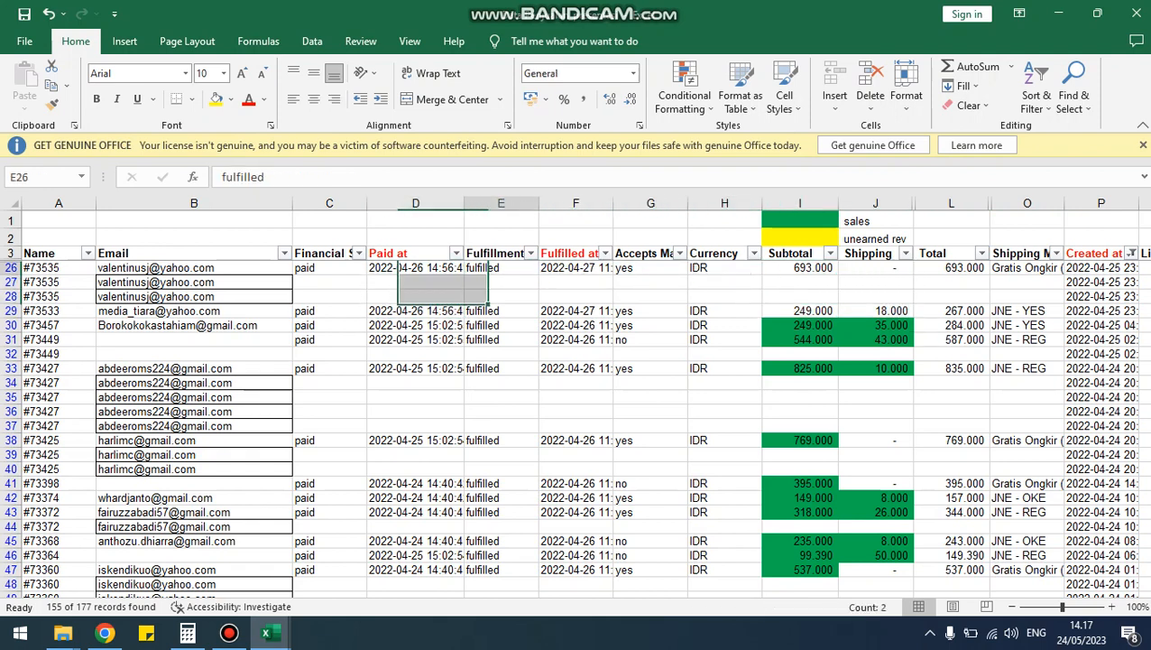
{"action": "key", "text": "shift+Down"}
{"action": "key", "text": "shift+Down"}
{"action": "key", "text": "shift+Down"}
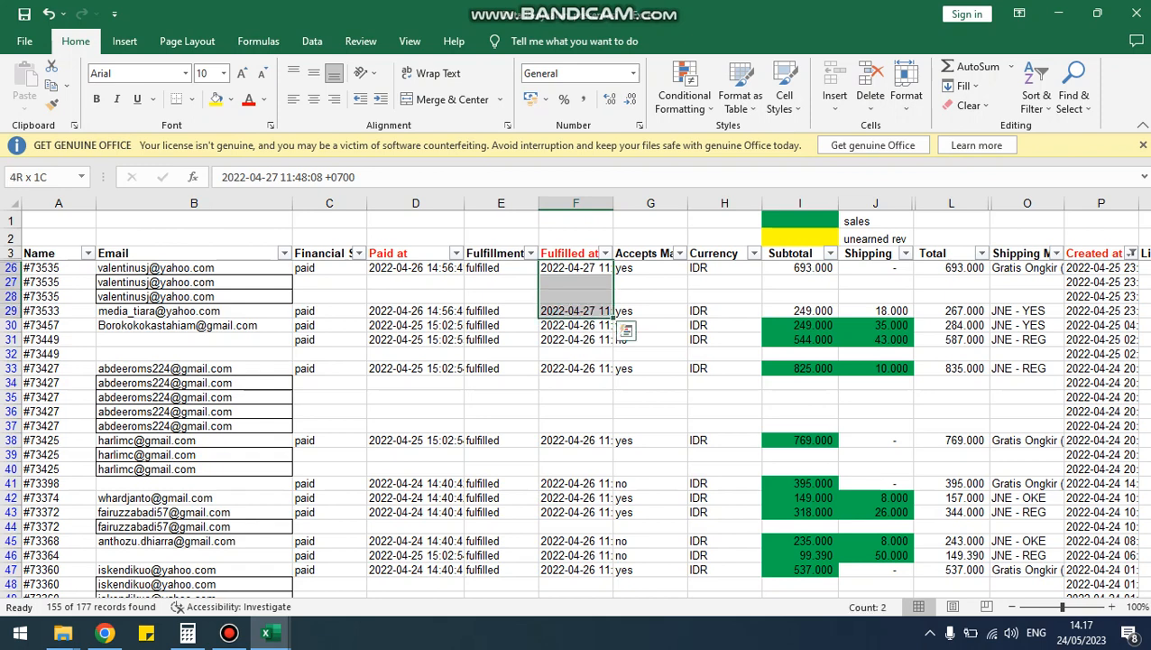
{"action": "key", "text": "Left"}
{"action": "key", "text": "Left"}
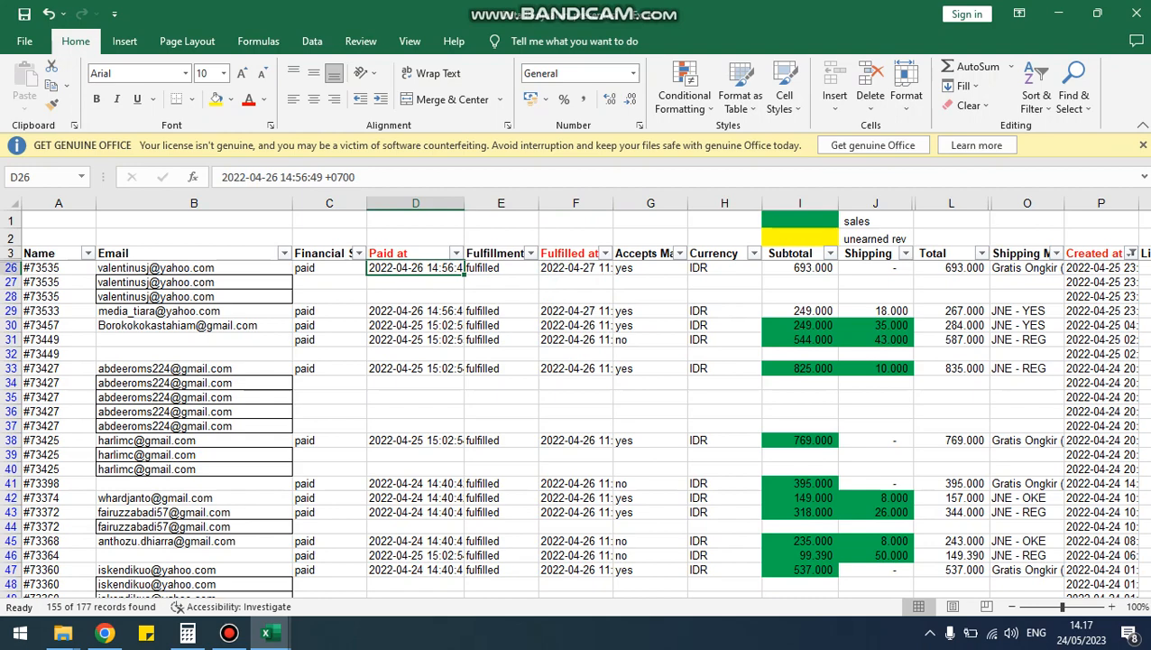
{"action": "left_click", "coordinate": [230, 632]}
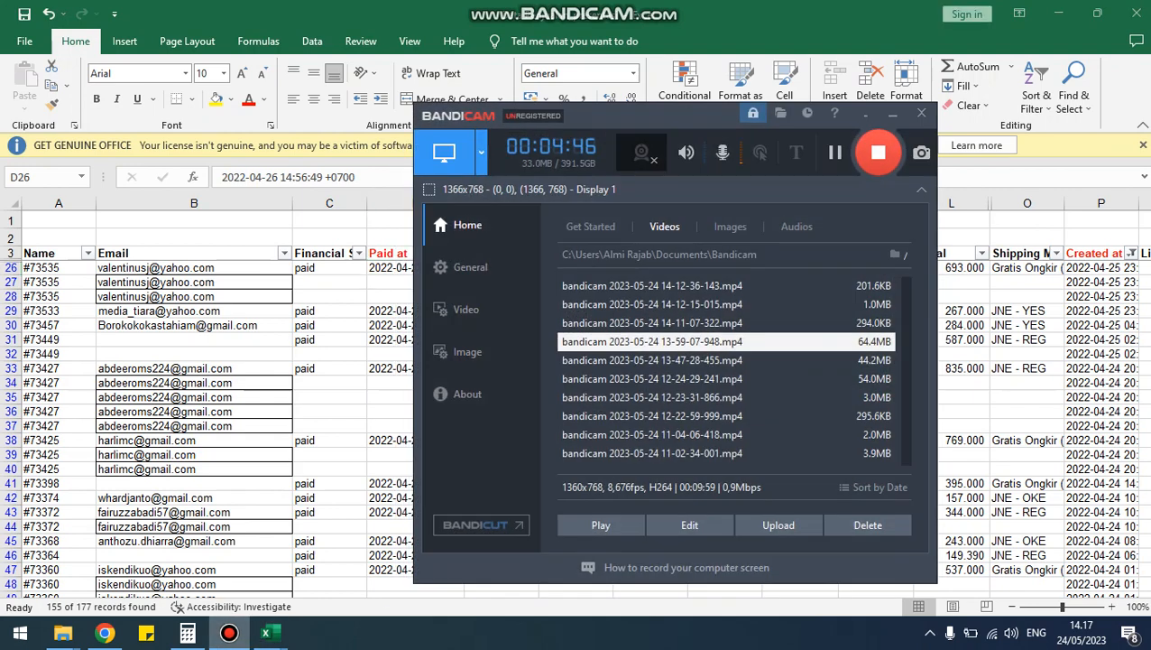
{"action": "left_click", "coordinate": [229, 632]}
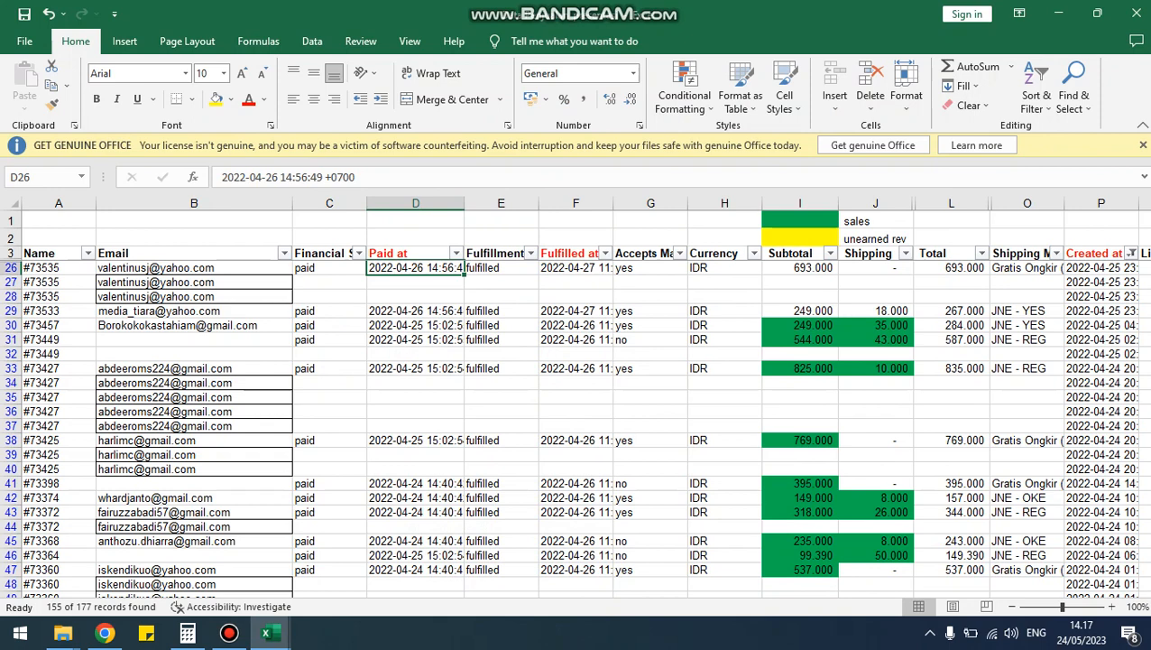
Check the Fulfilled at date in F26 and highlight the entire uncoloured order rows 26 to 29.
{"action": "left_click", "coordinate": [576, 267]}
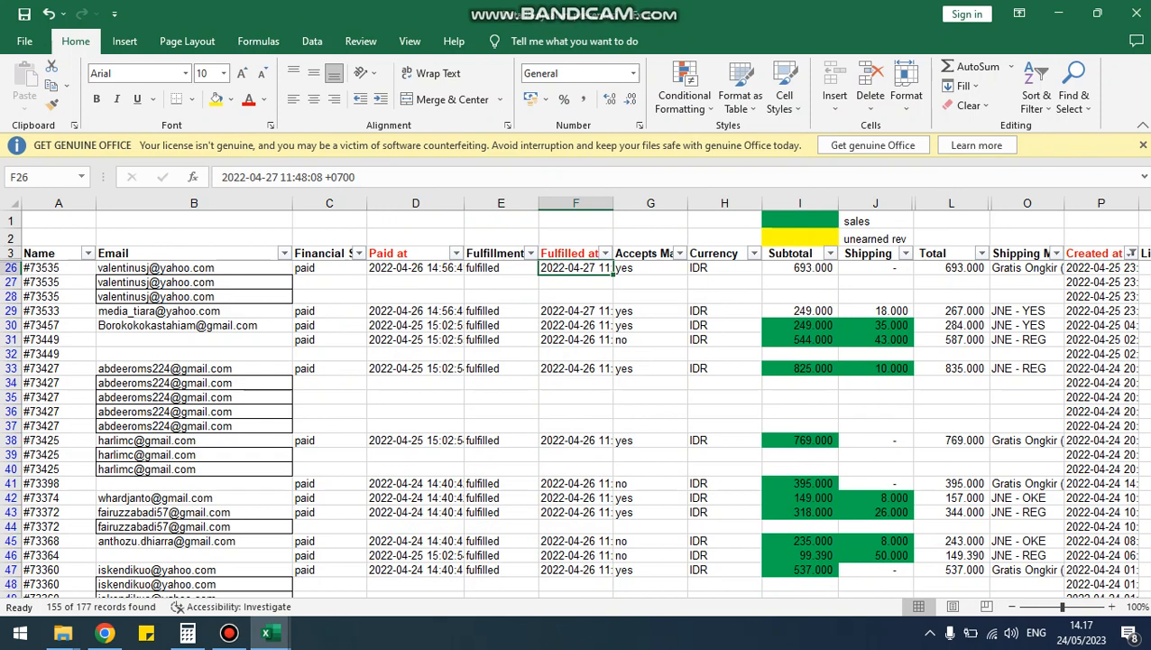
{"action": "left_click_drag", "start_coordinate": [415, 268], "coordinate": [725, 325]}
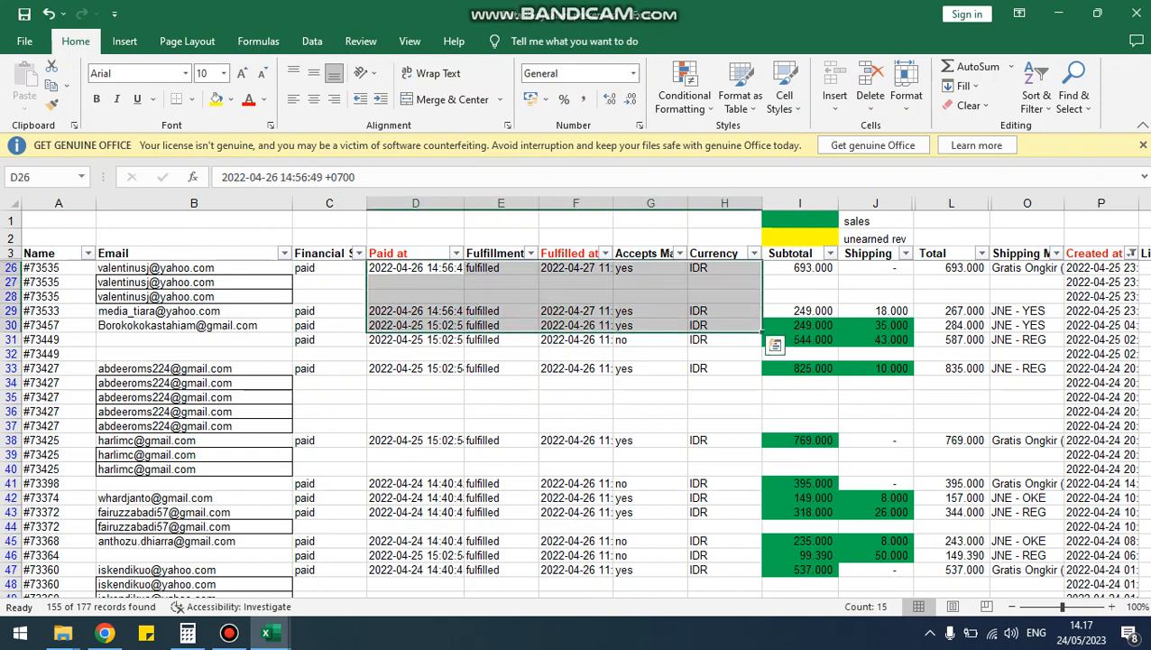
{"action": "left_click_drag", "start_coordinate": [724, 268], "coordinate": [725, 311]}
{"action": "key", "text": "shift+space"}
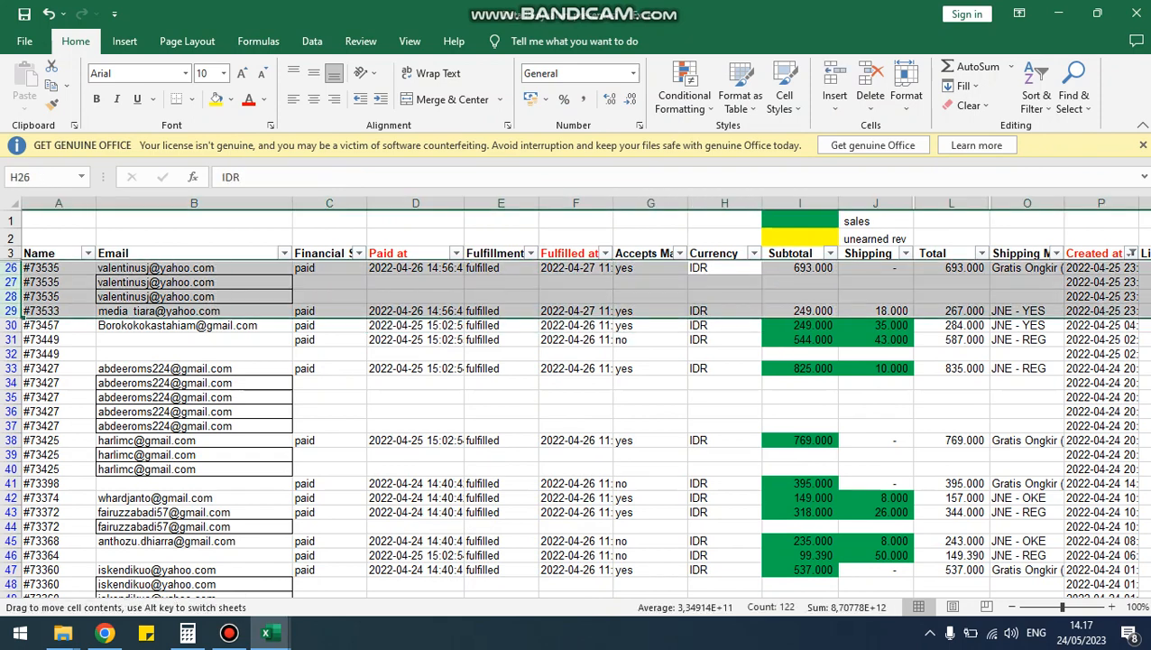
{"action": "left_click", "coordinate": [801, 325]}
Return to the PL sheet and check the expenses in D9:D14, the PENJUALAN formula in D6 and the net result in G11.
{"action": "left_click", "coordinate": [1059, 14]}
{"action": "left_click", "coordinate": [1060, 13]}
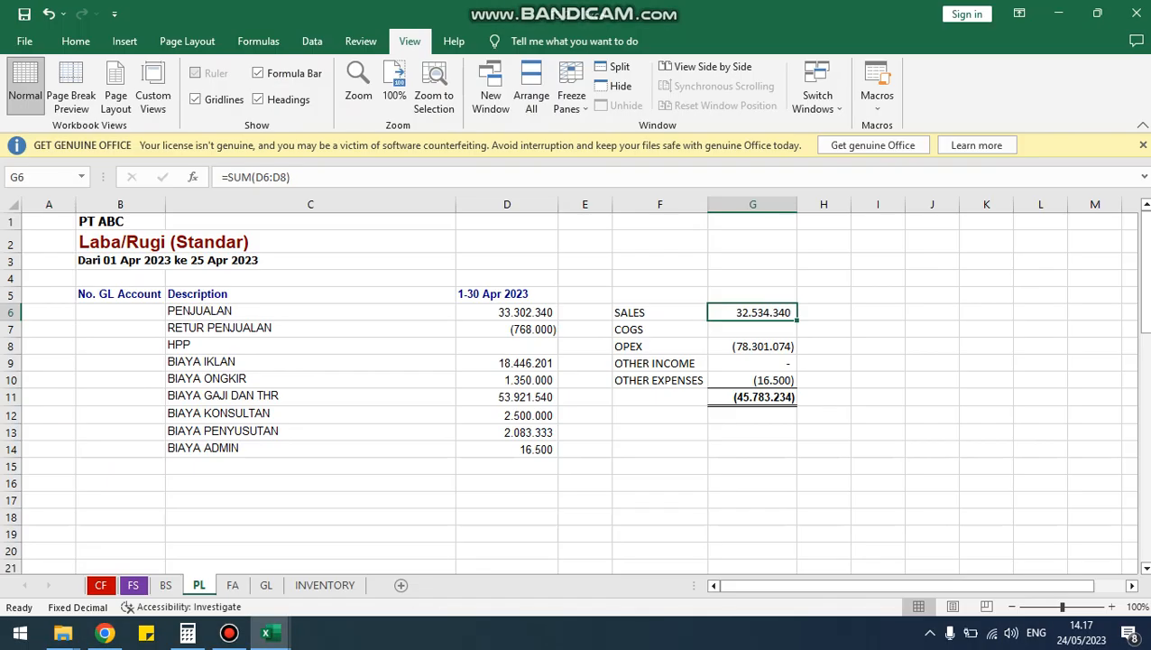
{"action": "left_click_drag", "start_coordinate": [507, 363], "coordinate": [507, 449]}
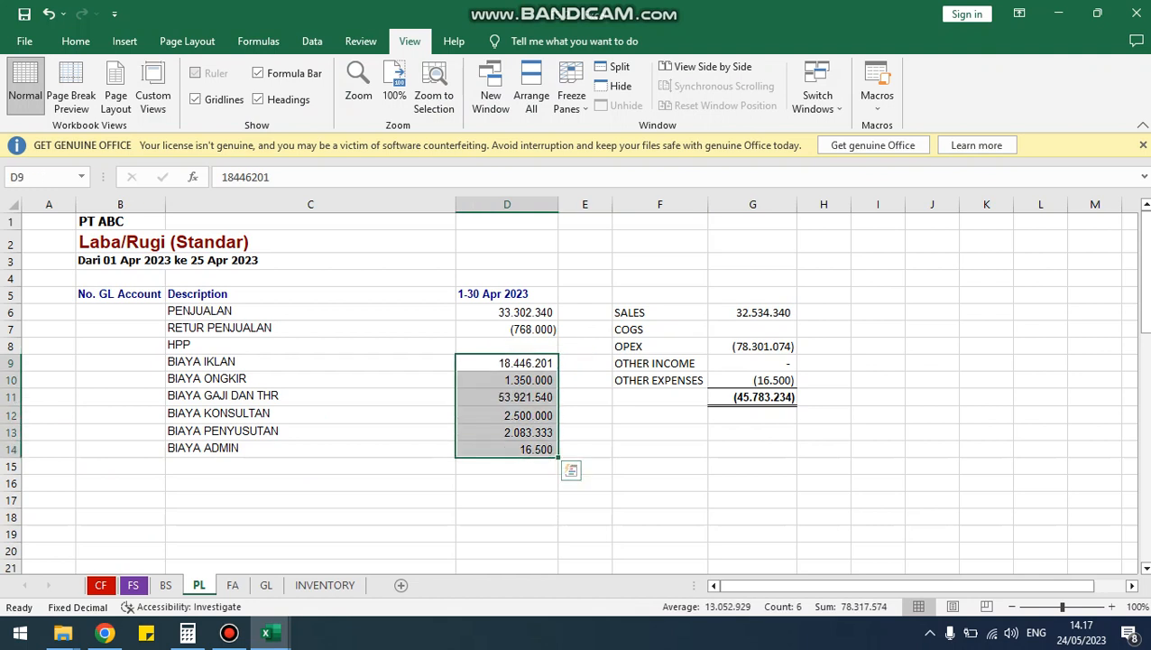
{"action": "left_click", "coordinate": [507, 295]}
{"action": "left_click", "coordinate": [508, 312]}
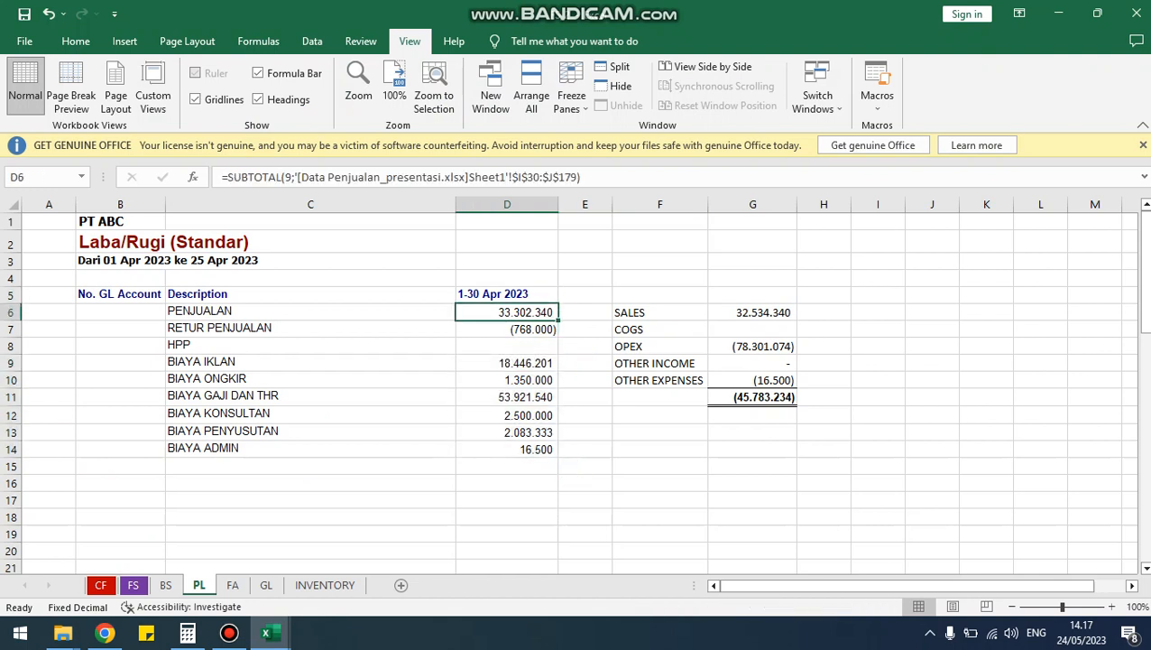
{"action": "left_click", "coordinate": [752, 397]}
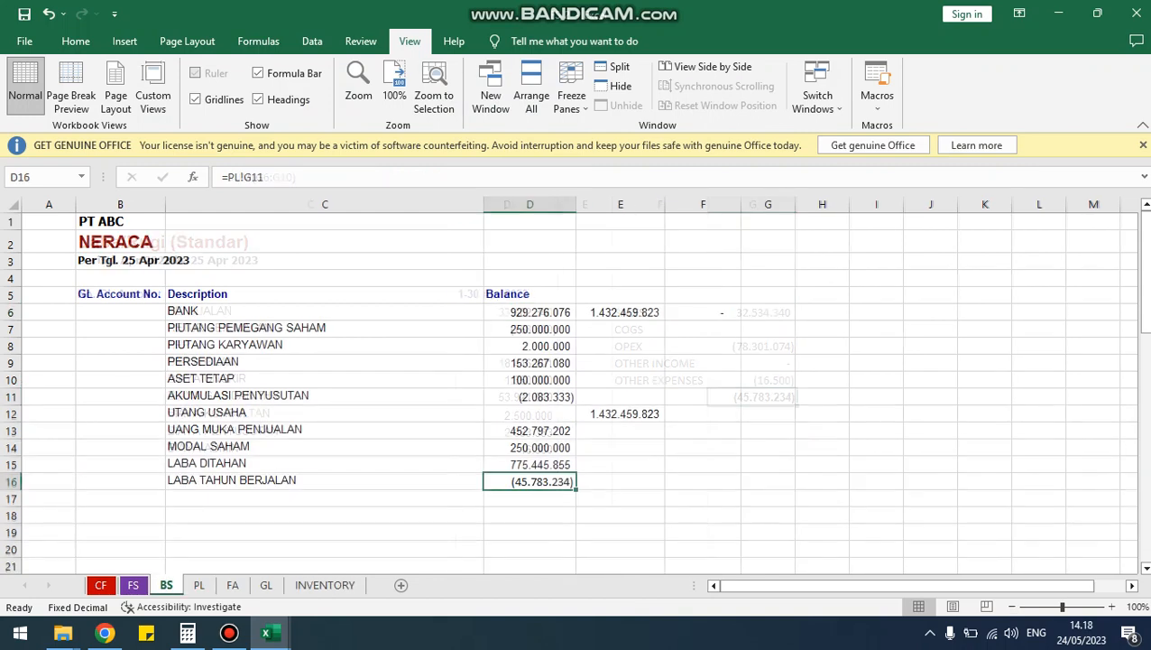
Open the BS sheet and review the Balance column from LABA TAHUN BERJALAN in D16 up to BANK in D6.
{"action": "left_click", "coordinate": [166, 584]}
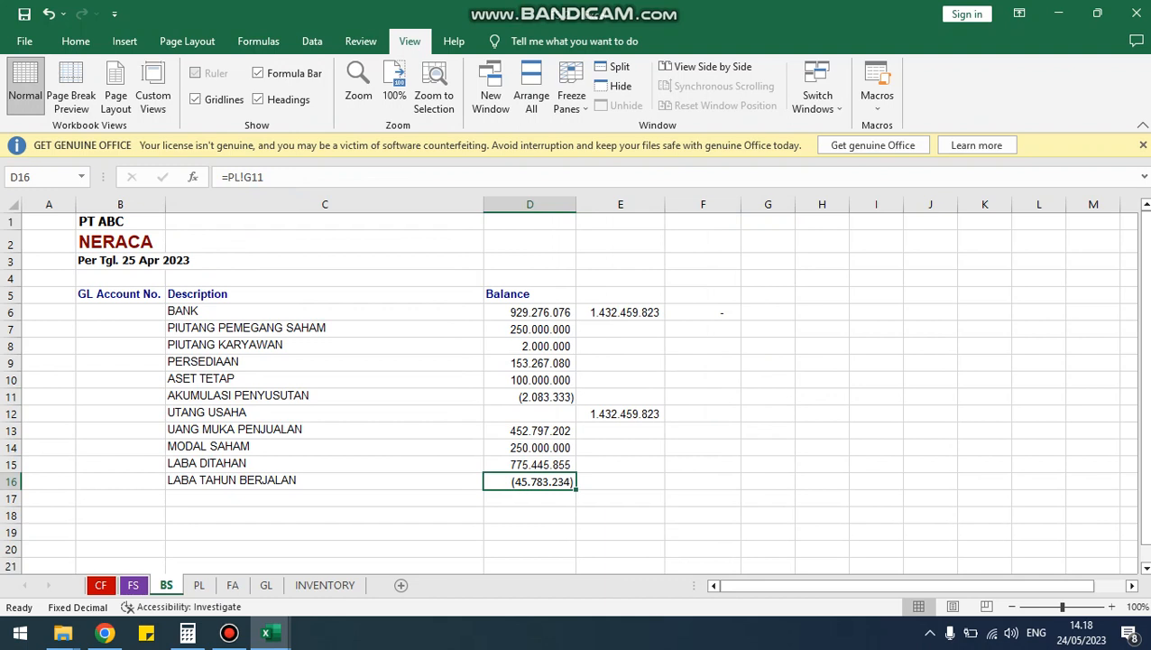
{"action": "key", "text": "Up"}
{"action": "key", "text": "Up"}
{"action": "key", "text": "Up"}
{"action": "key", "text": "Up"}
{"action": "key", "text": "Up"}
{"action": "key", "text": "Up"}
{"action": "key", "text": "Up"}
{"action": "key", "text": "Up"}
{"action": "key", "text": "Up"}
{"action": "key", "text": "Up"}
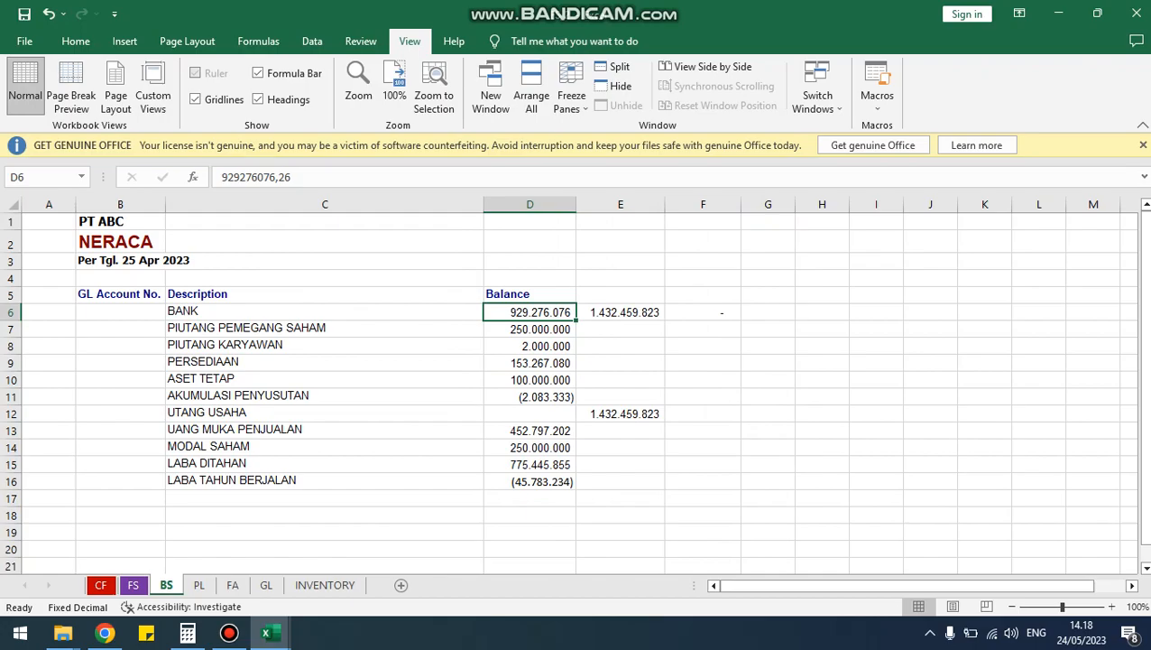
In the bank statement workbook, go to the last running balance in column H.
{"action": "scroll", "coordinate": [577, 388], "scroll_direction": "down", "scroll_amount": 5}
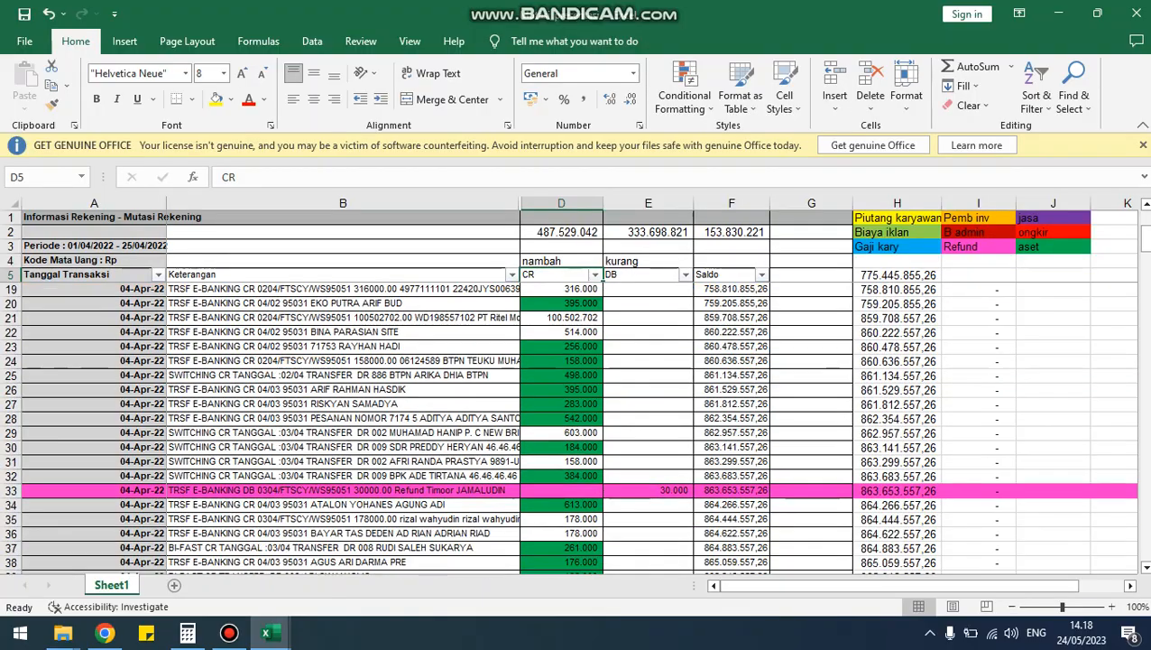
{"action": "left_click", "coordinate": [897, 490]}
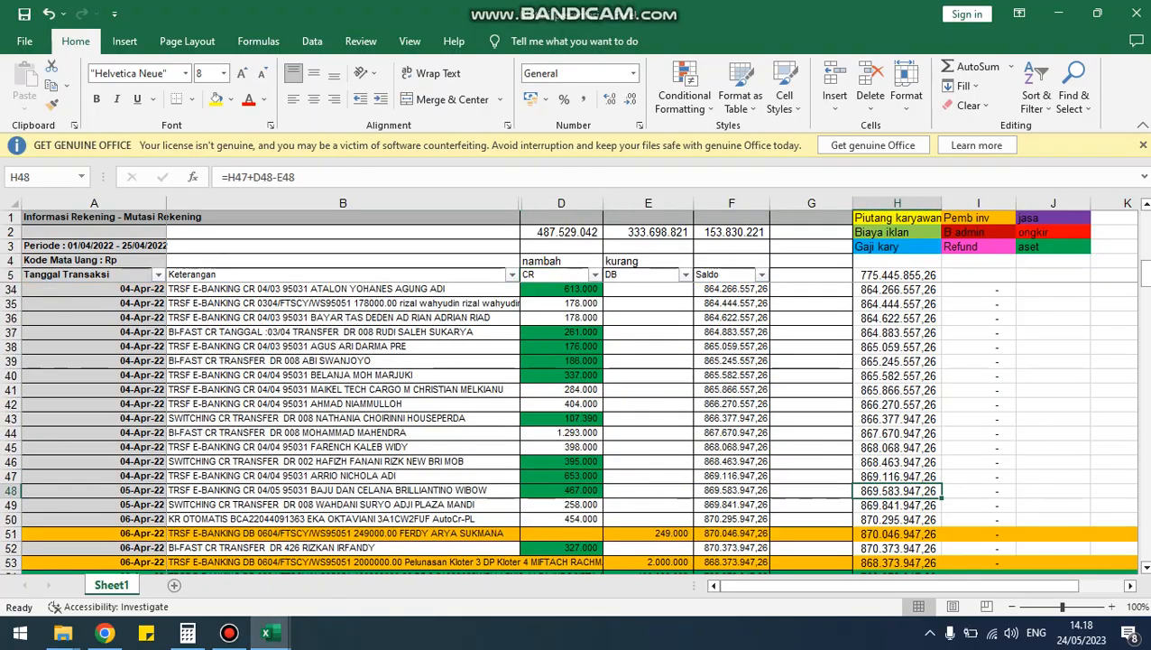
{"action": "key", "text": "ctrl+Down"}
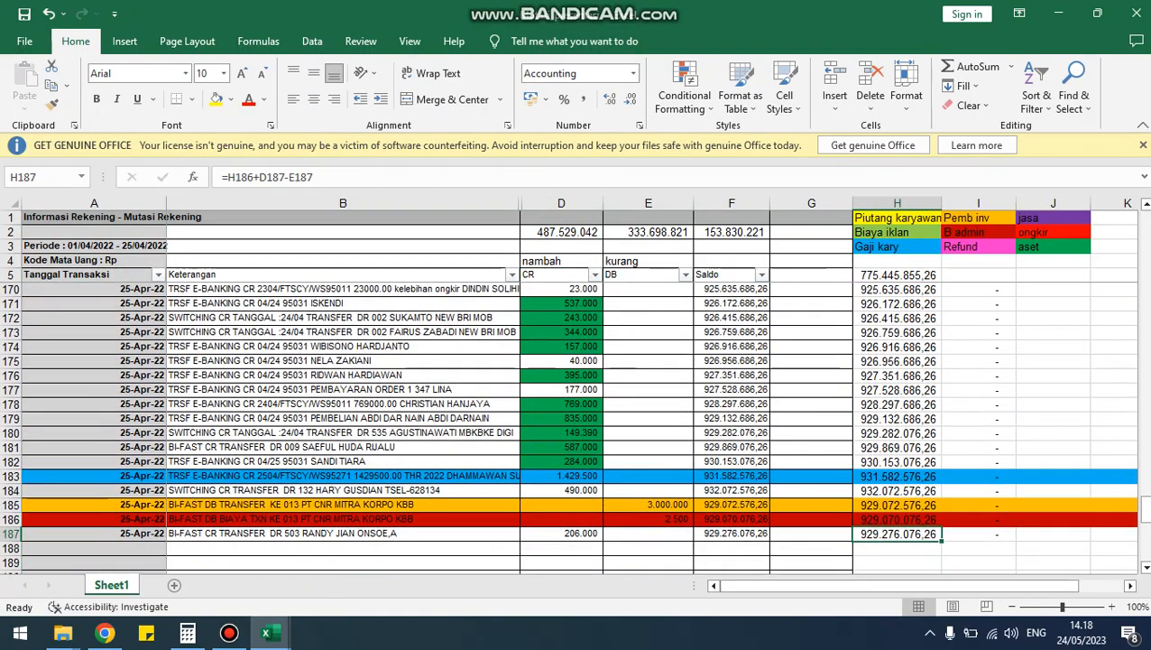
Return to the BS sheet and review the balances from PIUTANG PEMEGANG SAHAM in D7 to ASET TETAP in D10.
{"action": "key", "text": "alt+Tab"}
{"action": "key", "text": "Down"}
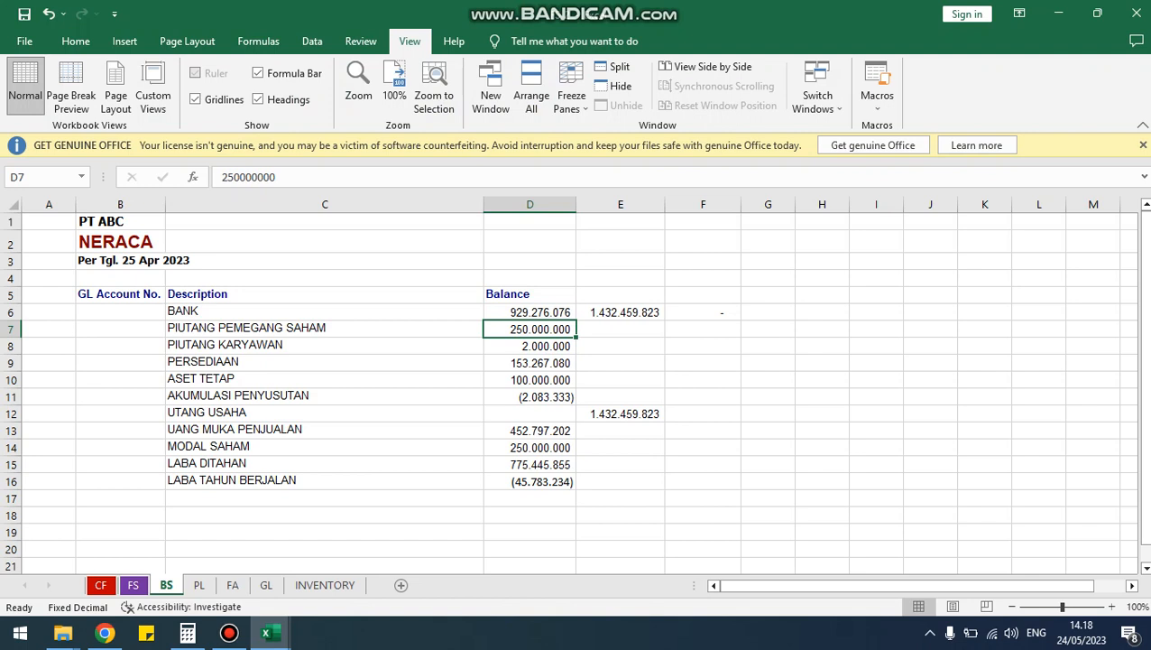
{"action": "key", "text": "Down"}
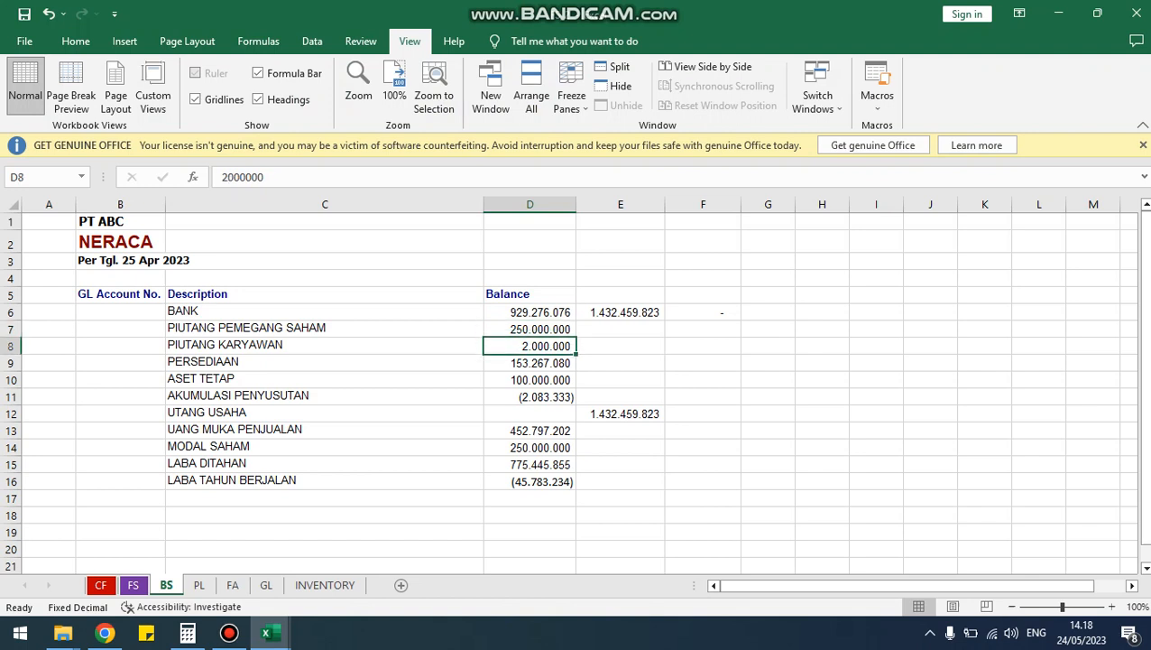
{"action": "key", "text": "Down"}
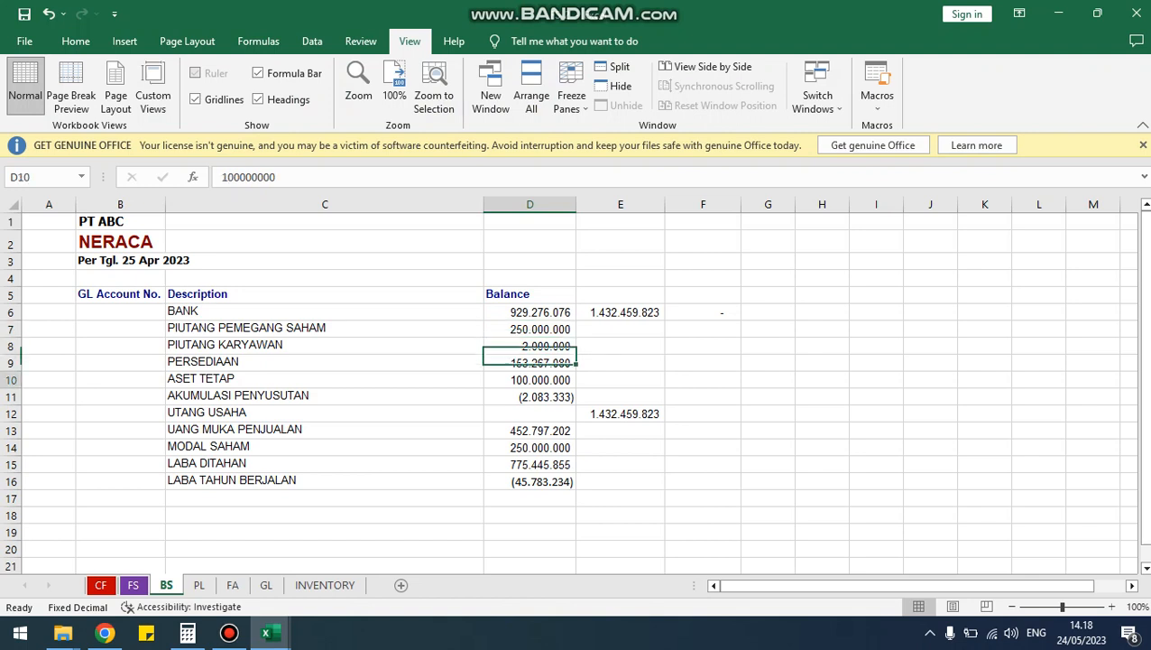
{"action": "key", "text": "Down"}
Filter the bank statement's DB column by the dark green cell colour used for aset.
{"action": "key", "text": "alt+Tab"}
{"action": "key", "text": "alt+Tab"}
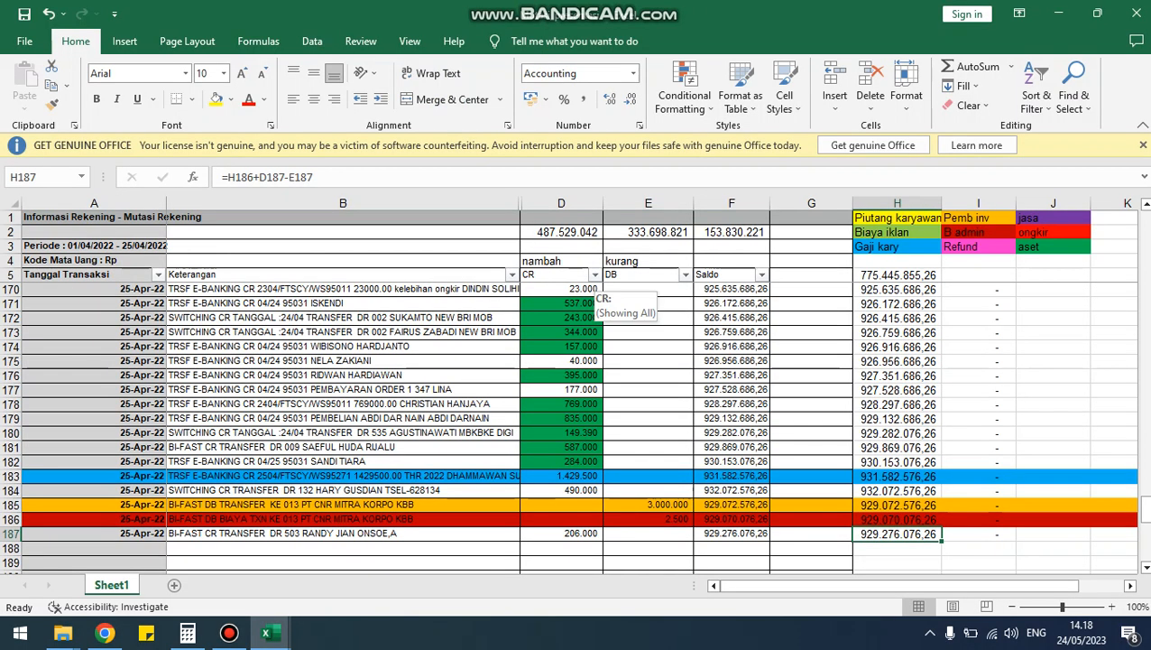
{"action": "left_click", "coordinate": [686, 275]}
{"action": "mouse_move", "coordinate": [541, 370]}
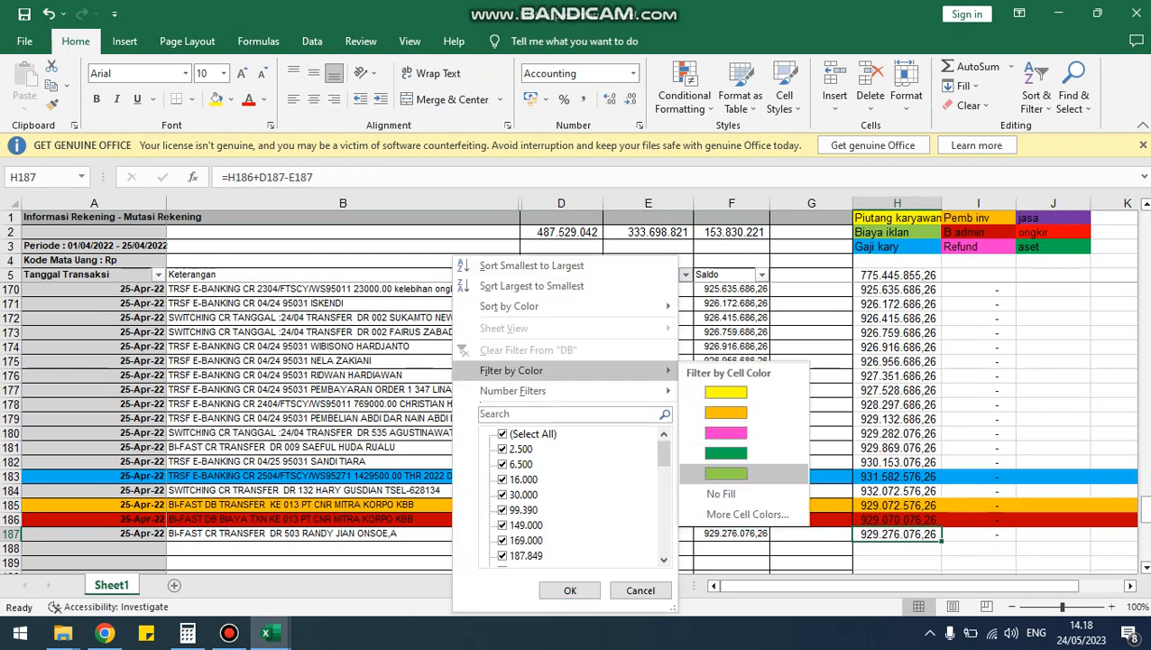
{"action": "left_click", "coordinate": [726, 453]}
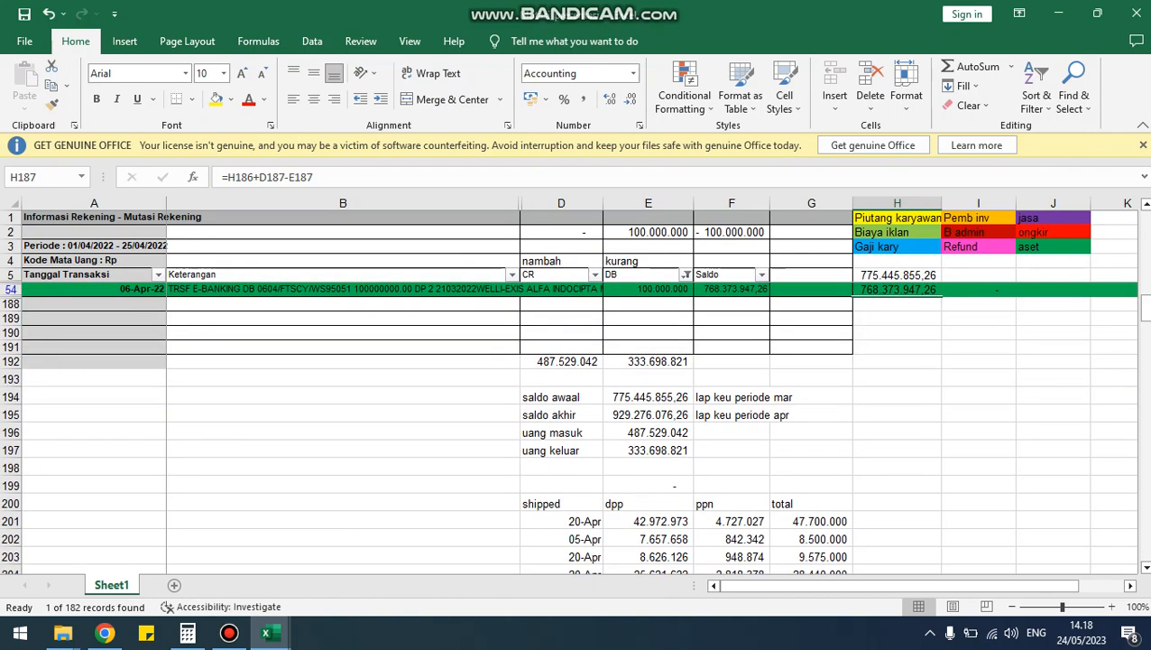
Check the asset payment's debit amount in E54 and its transaction description in B54.
{"action": "left_click", "coordinate": [648, 289]}
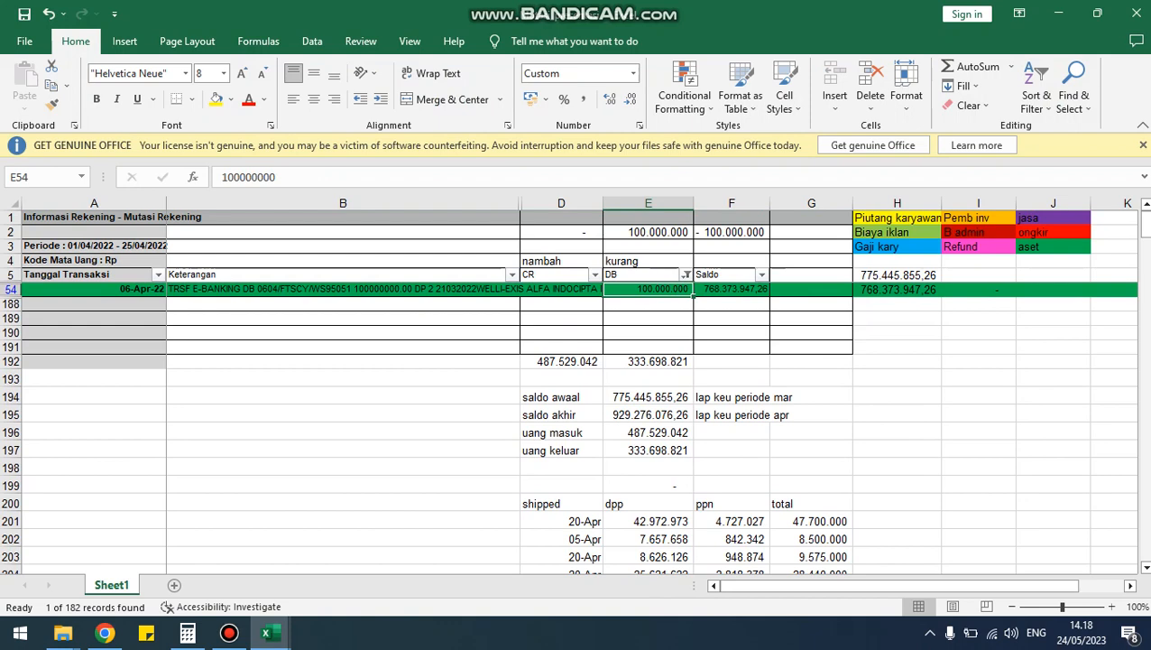
{"action": "left_click", "coordinate": [516, 289]}
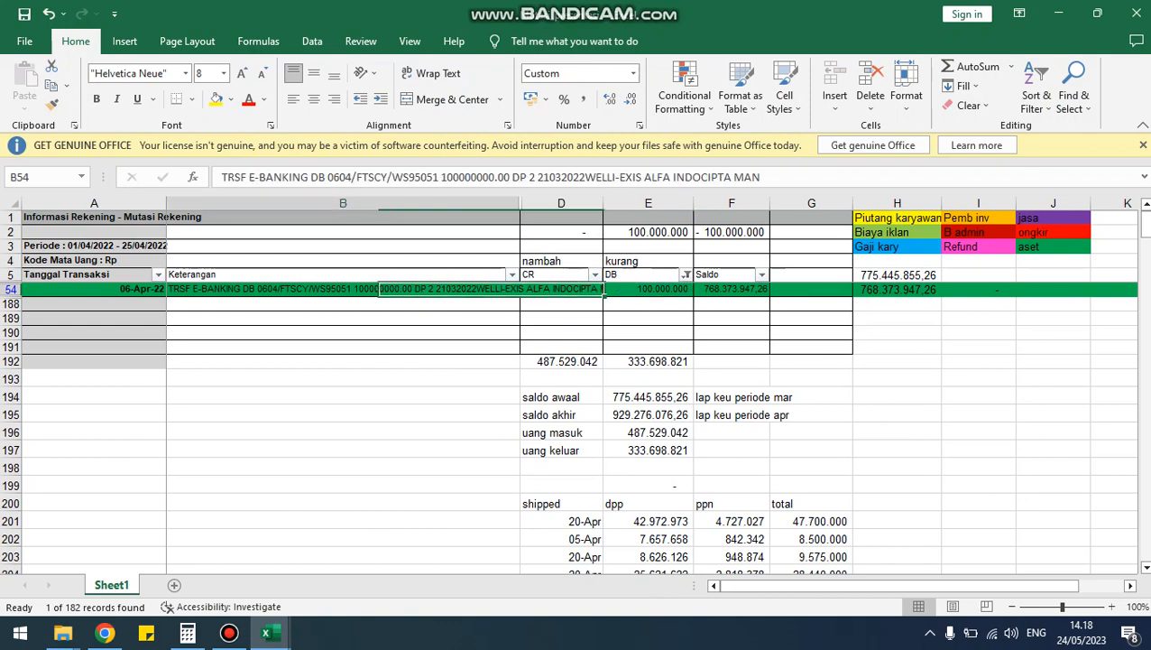
{"action": "left_click", "coordinate": [688, 289]}
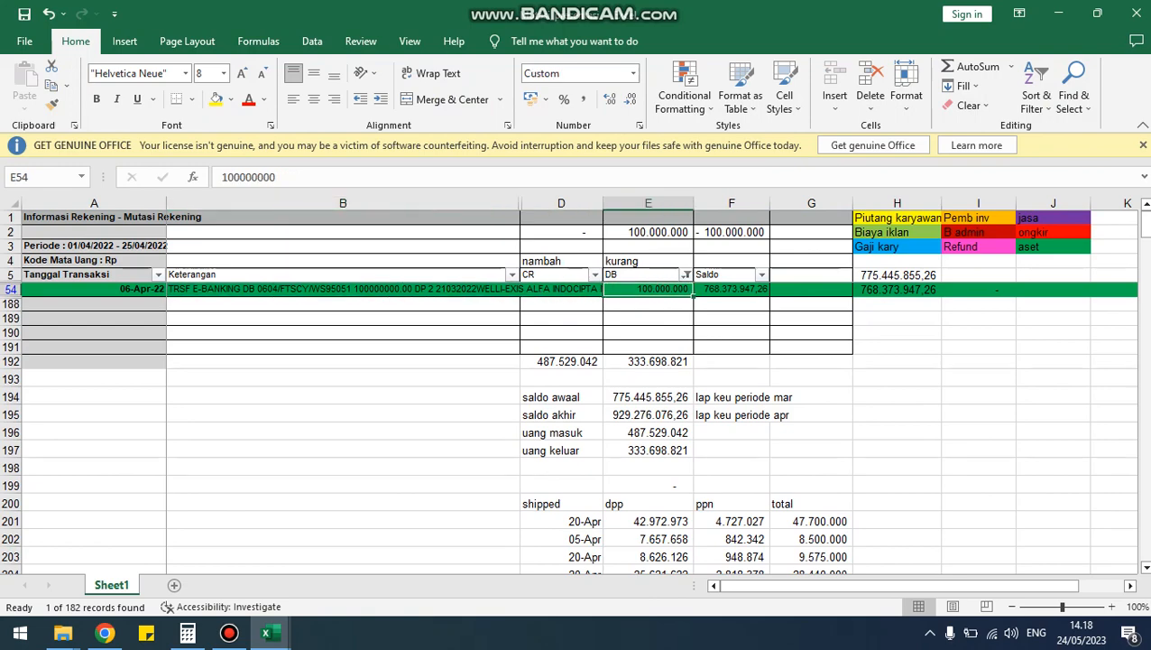
Return to the financial report workbook and examine the April depreciation column on the FA sheet.
{"action": "key", "text": "alt+Tab"}
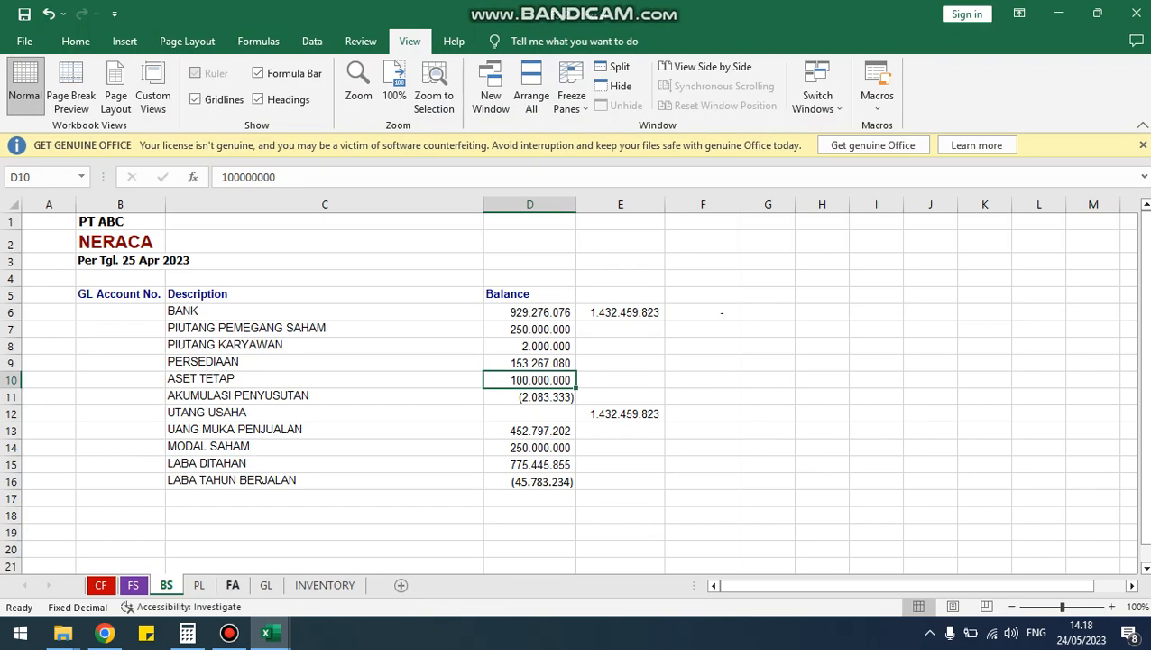
{"action": "left_click", "coordinate": [232, 585]}
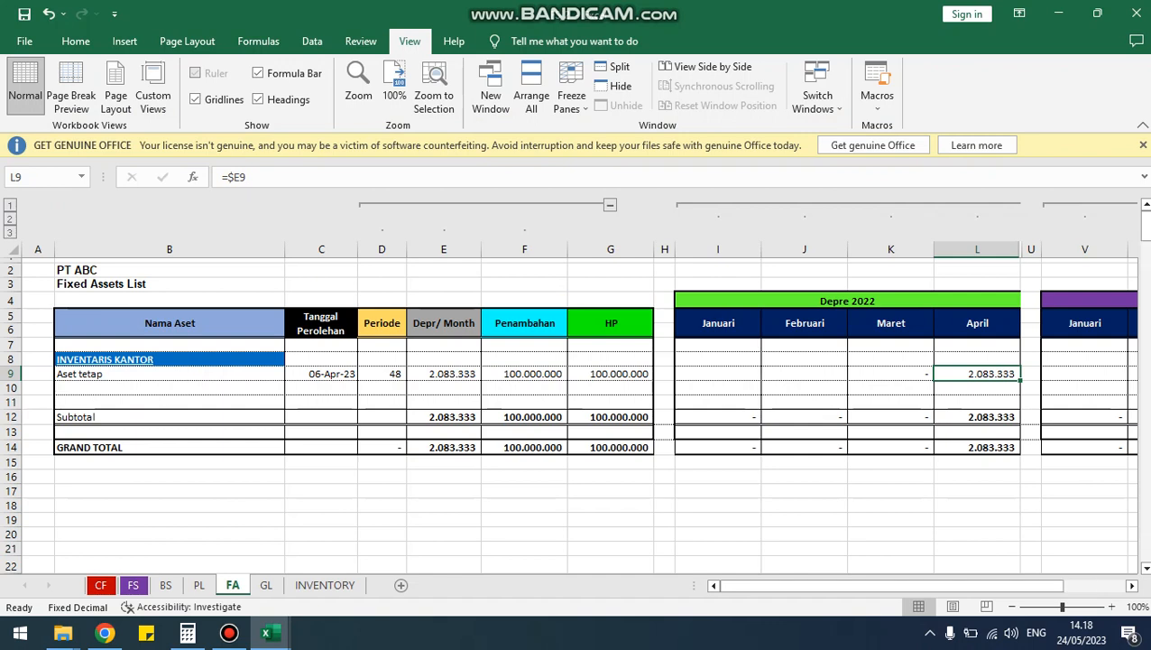
{"action": "key", "text": "Down"}
{"action": "key", "text": "Down"}
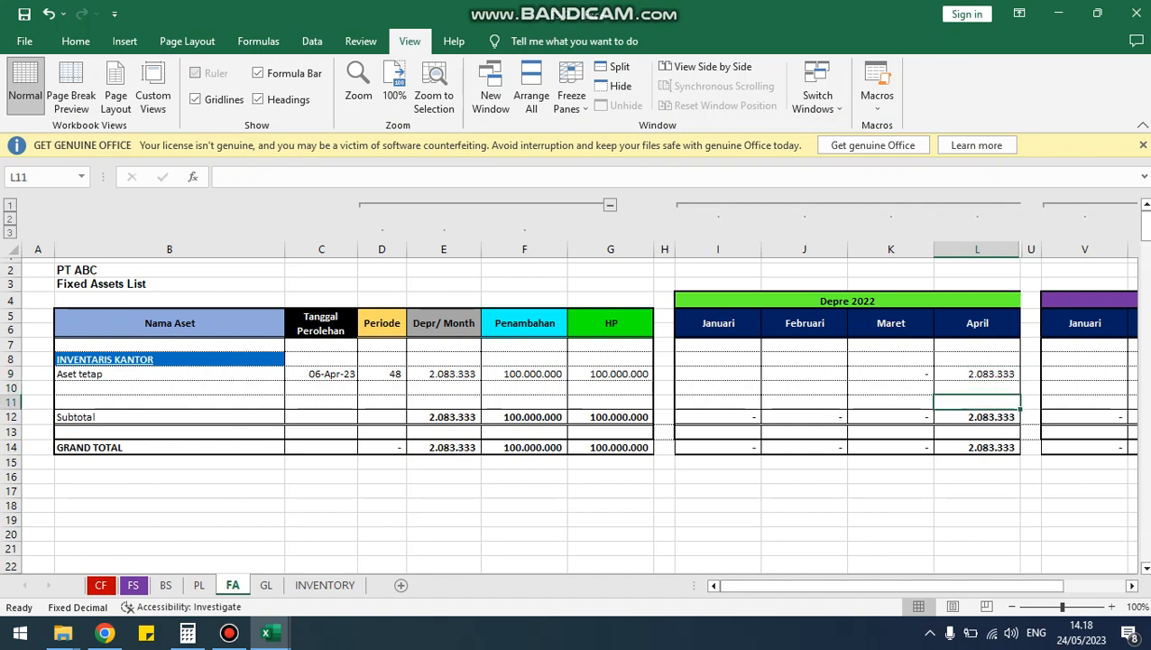
Review the Aset tetap entry on the FA sheet, covering its name in B9, acquisition date in C9 and period in D9.
{"action": "key", "text": "Up"}
{"action": "key", "text": "Left"}
{"action": "key", "text": "Left"}
{"action": "key", "text": "Left"}
{"action": "key", "text": "Up"}
{"action": "key", "text": "Left"}
{"action": "key", "text": "Left"}
{"action": "key", "text": "Left"}
{"action": "key", "text": "Left"}
{"action": "key", "text": "Left"}
{"action": "key", "text": "Left"}
{"action": "key", "text": "Left"}
{"action": "key", "text": "Left"}
{"action": "key", "text": "Right"}
{"action": "key", "text": "Right"}
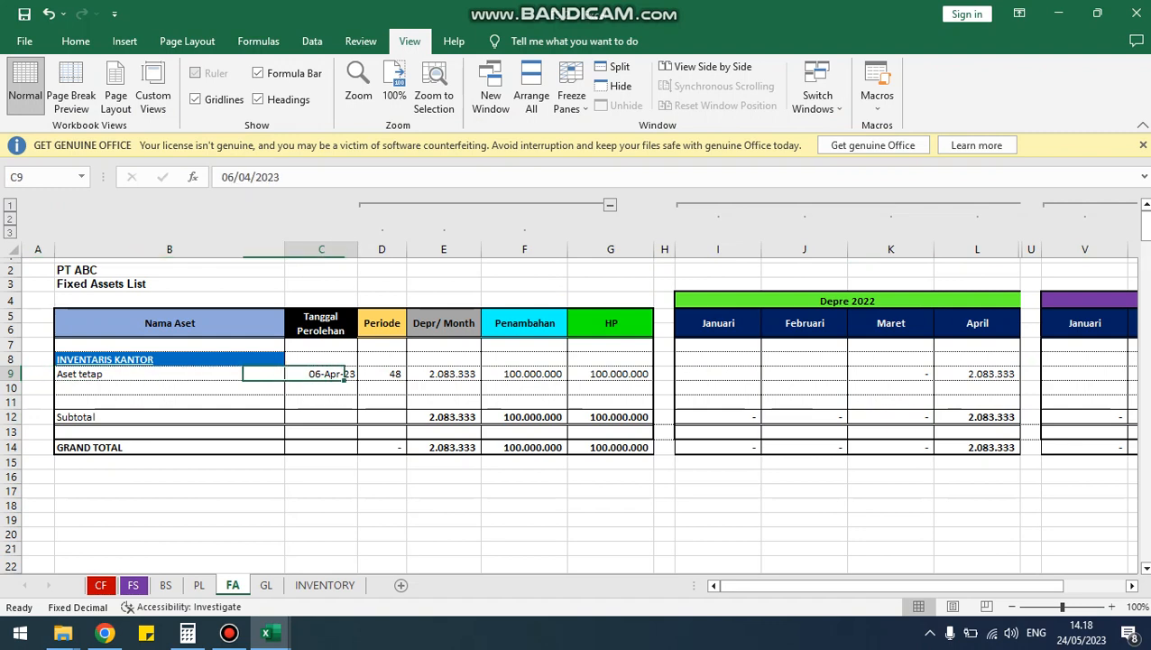
{"action": "key", "text": "Left"}
{"action": "key", "text": "Right"}
{"action": "key", "text": "Left"}
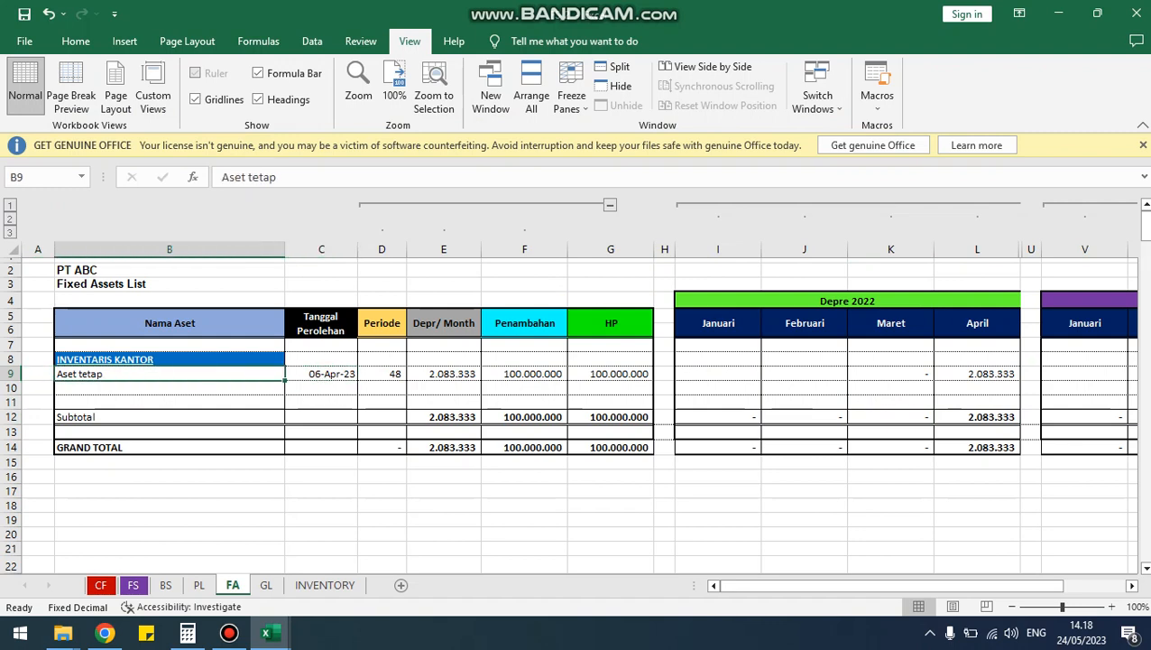
{"action": "key", "text": "Right"}
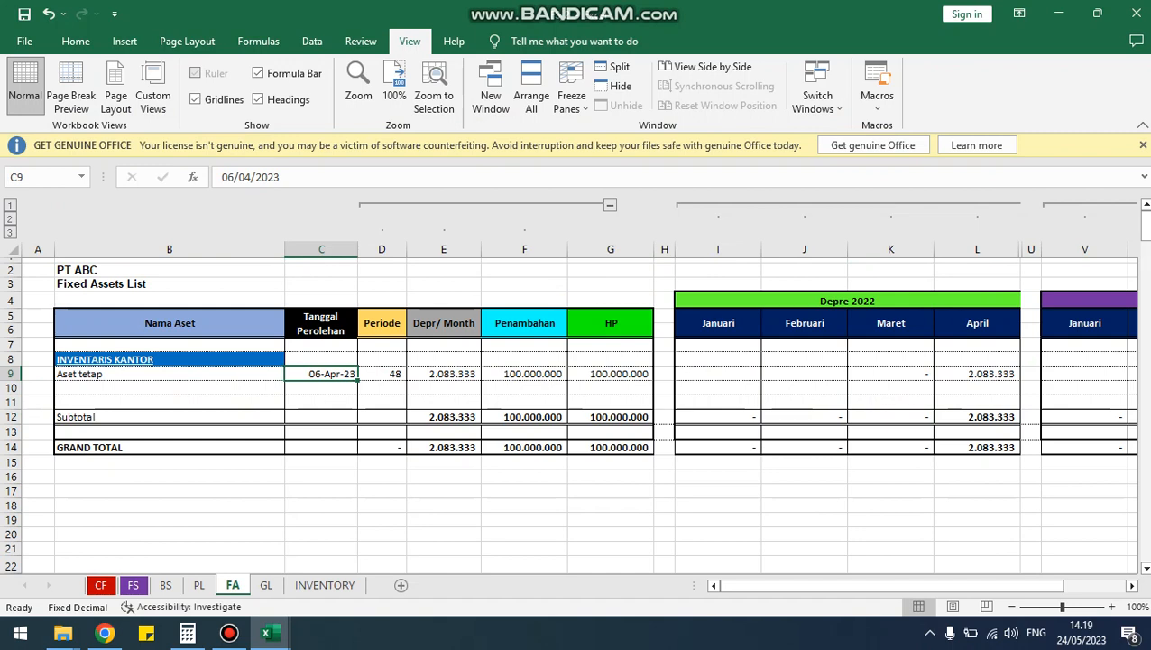
{"action": "key", "text": "Right"}
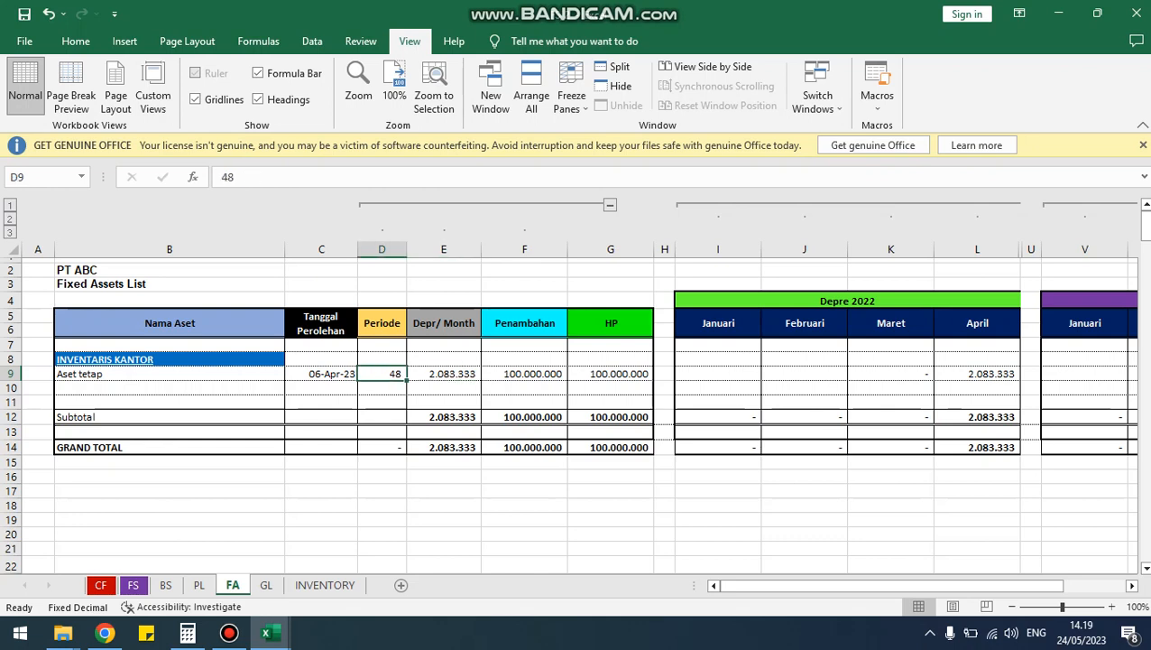
Check the asset's addition amount in F9 and inspect the monthly depreciation formula in E9 without changing it.
{"action": "key", "text": "Right"}
{"action": "key", "text": "Right"}
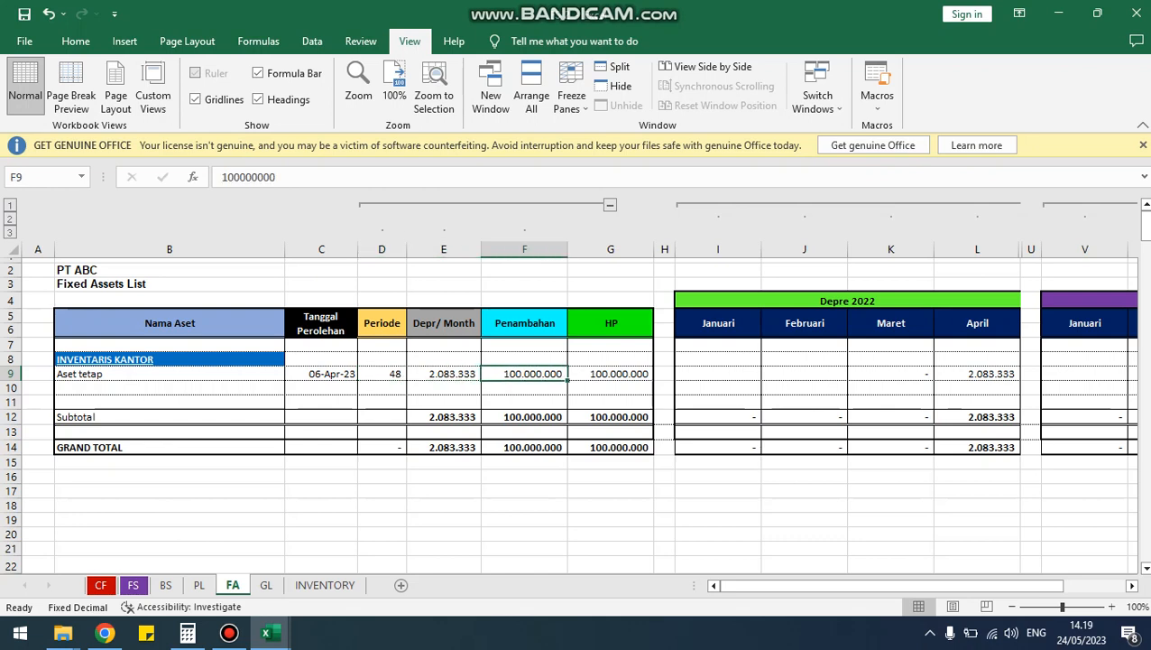
{"action": "key", "text": "Left"}
{"action": "key", "text": "F2"}
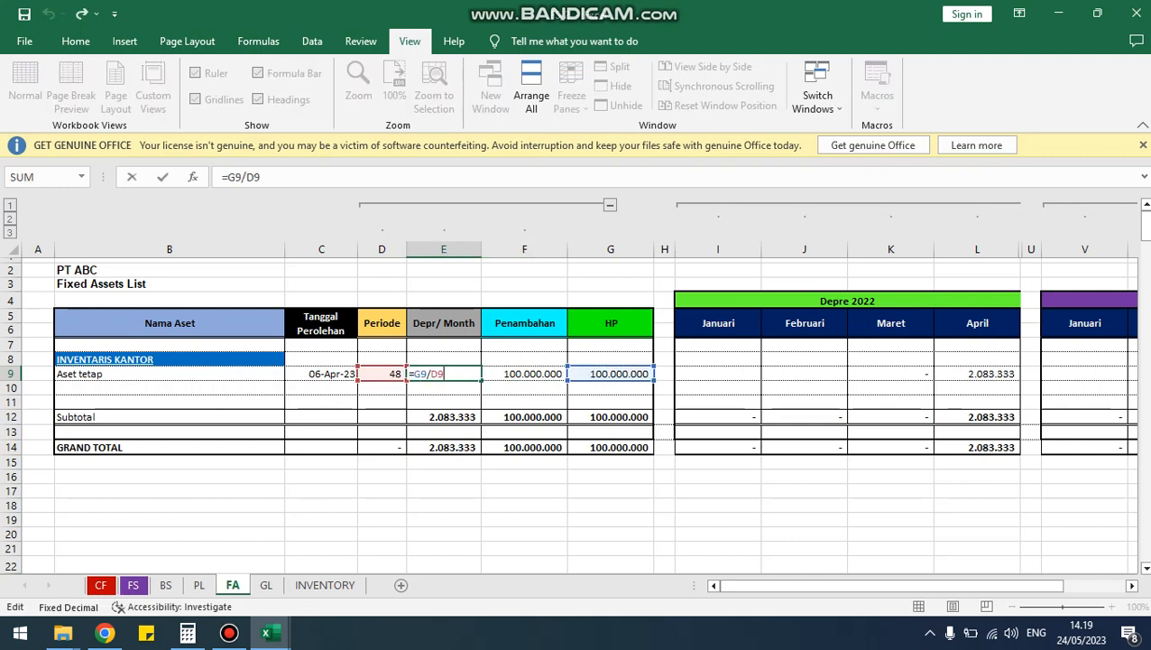
{"action": "key", "text": "Escape"}
Examine the asset's April depreciation in L9 and the adjoining Akum. Depre 2022 columns.
{"action": "key", "text": "Right"}
{"action": "key", "text": "Right"}
{"action": "key", "text": "Right"}
{"action": "key", "text": "Right"}
{"action": "key", "text": "Right"}
{"action": "key", "text": "Right"}
{"action": "key", "text": "Right"}
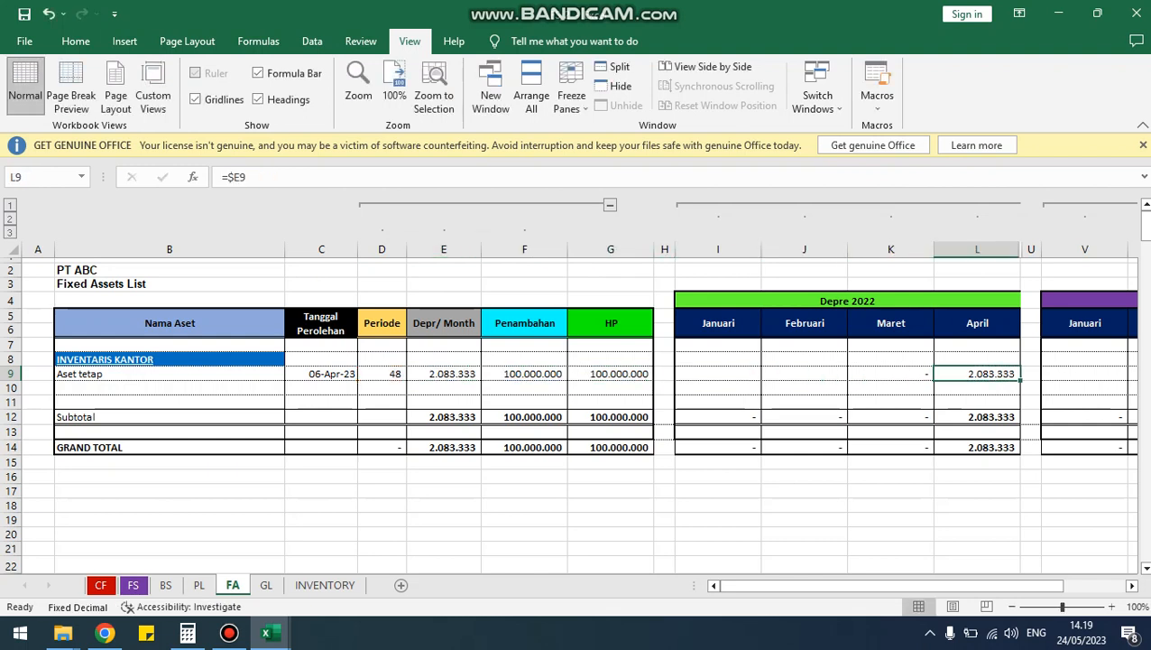
{"action": "key", "text": "Right"}
{"action": "key", "text": "Right"}
{"action": "key", "text": "Right"}
{"action": "key", "text": "Right"}
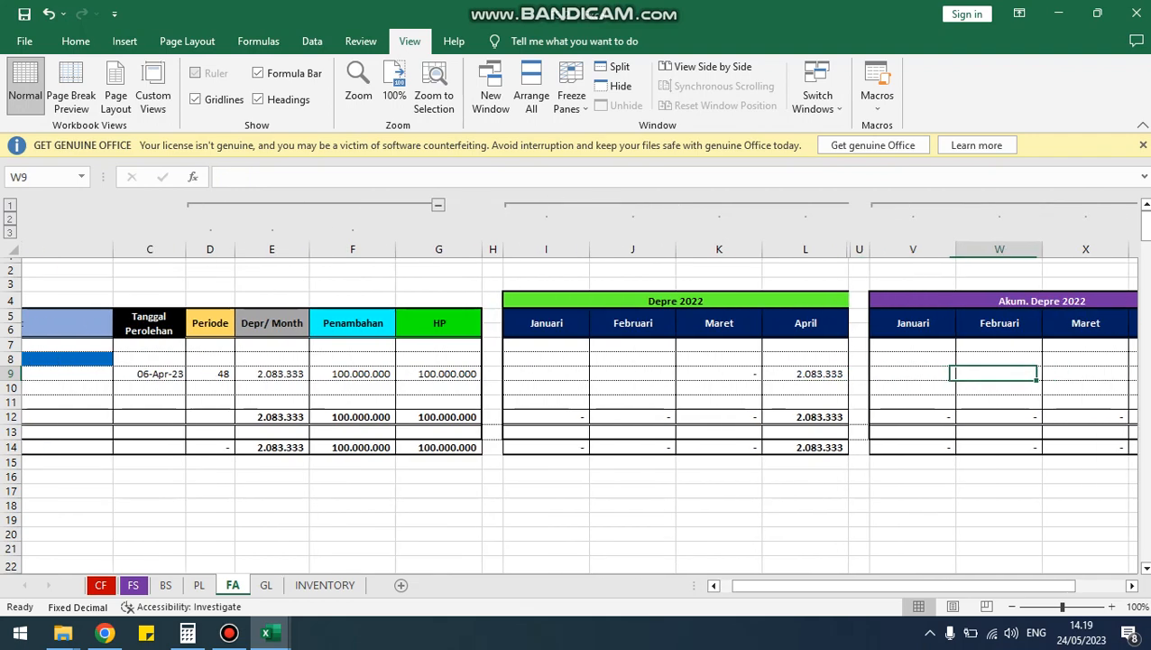
{"action": "key", "text": "Left"}
{"action": "key", "text": "Left"}
Check the BIAYA PENYUSUTAN amount in D13 on the PL sheet.
{"action": "key", "text": "ctrl+Page_Up"}
{"action": "key", "text": "ctrl+Page_Up"}
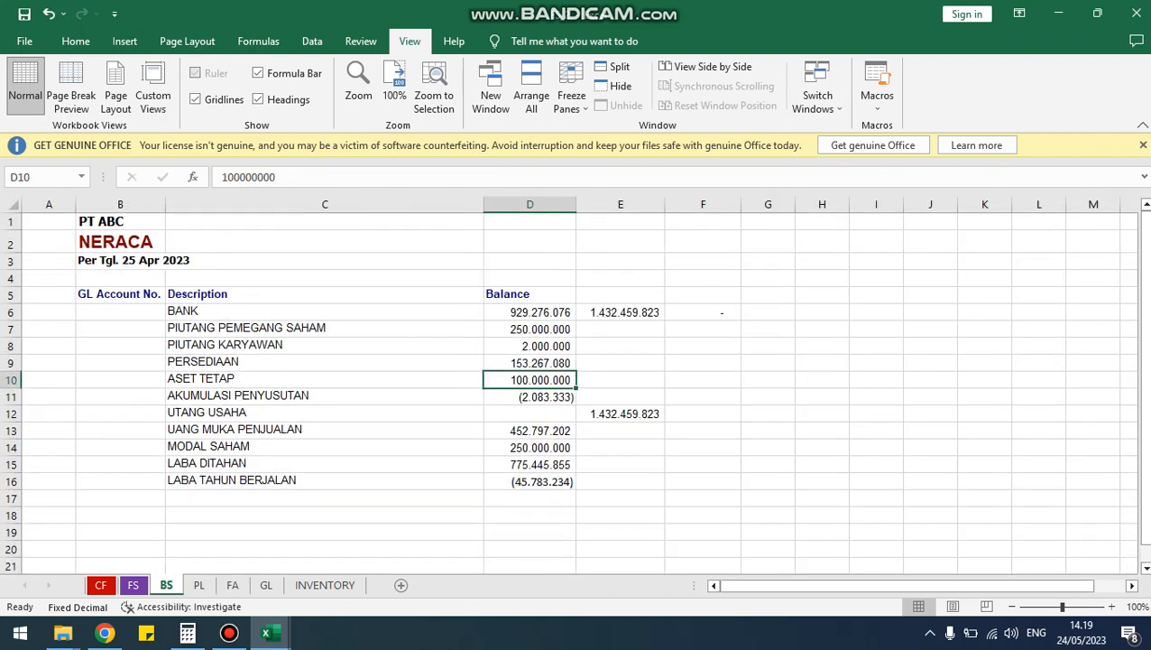
{"action": "key", "text": "ctrl+Page_Down"}
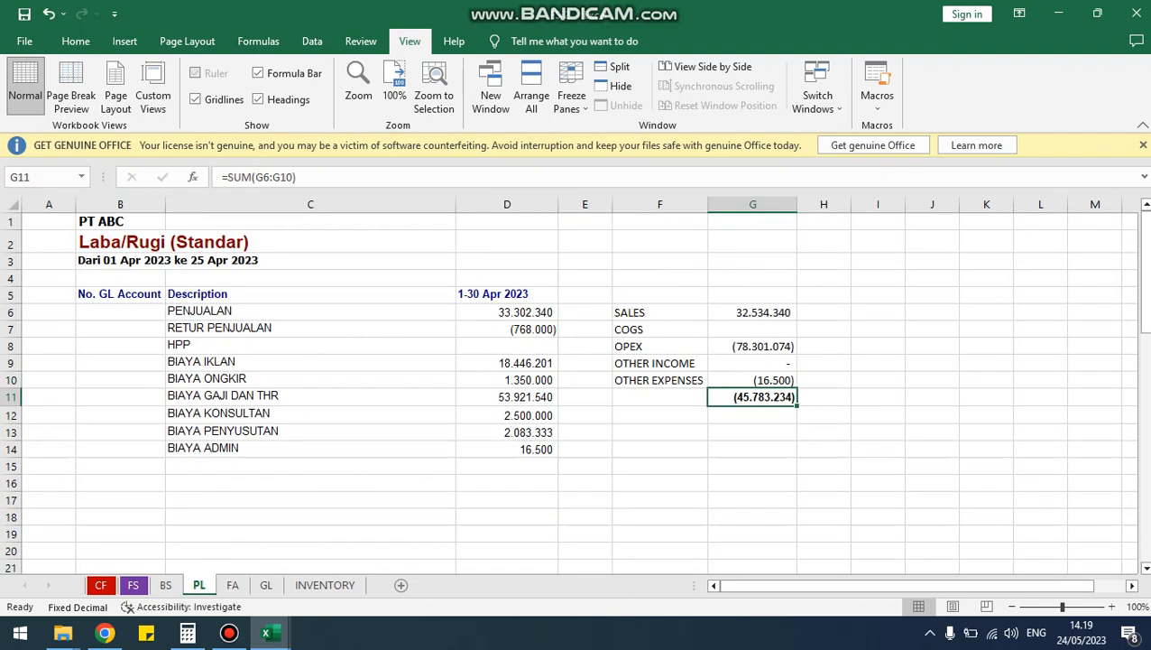
{"action": "left_click", "coordinate": [311, 431]}
{"action": "key", "text": "Right"}
Compare the AKUMULASI PENYUSUTAN balance in D11 on the BS sheet with the PL sheet.
{"action": "key", "text": "ctrl+Page_Up"}
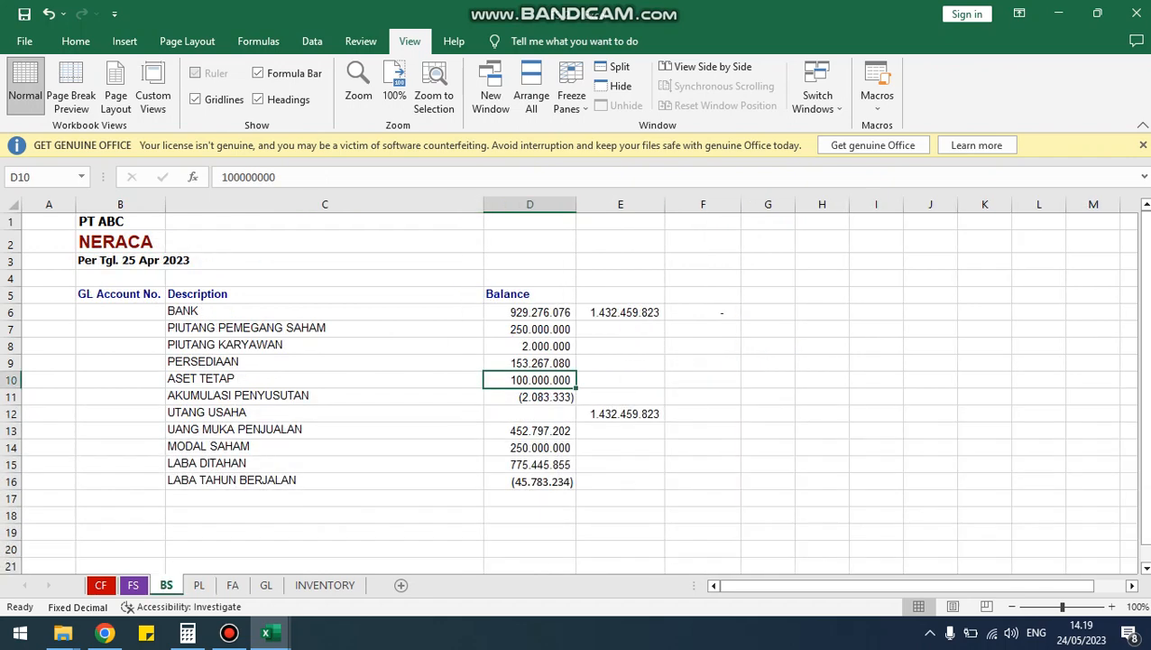
{"action": "left_click", "coordinate": [325, 396]}
{"action": "left_click", "coordinate": [530, 397]}
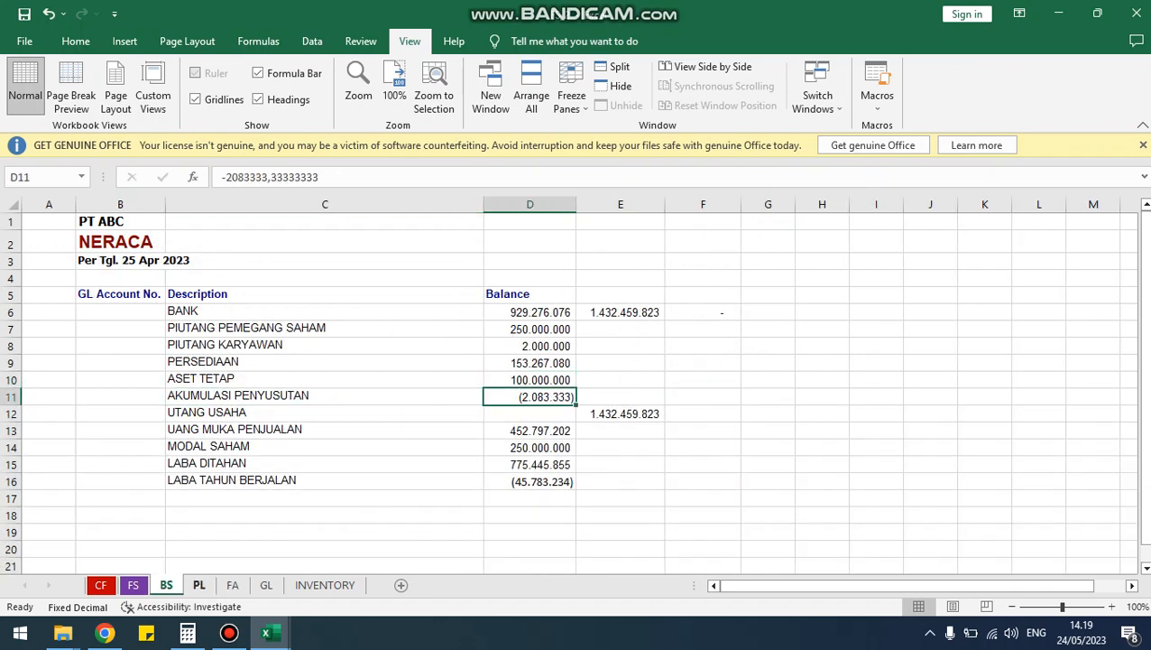
{"action": "left_click", "coordinate": [199, 586]}
{"action": "left_click", "coordinate": [166, 585]}
Check the UANG MUKA PENJUALAN balance in D13, and clear the DB column's colour filter in the bank statement workbook.
{"action": "left_click", "coordinate": [530, 430]}
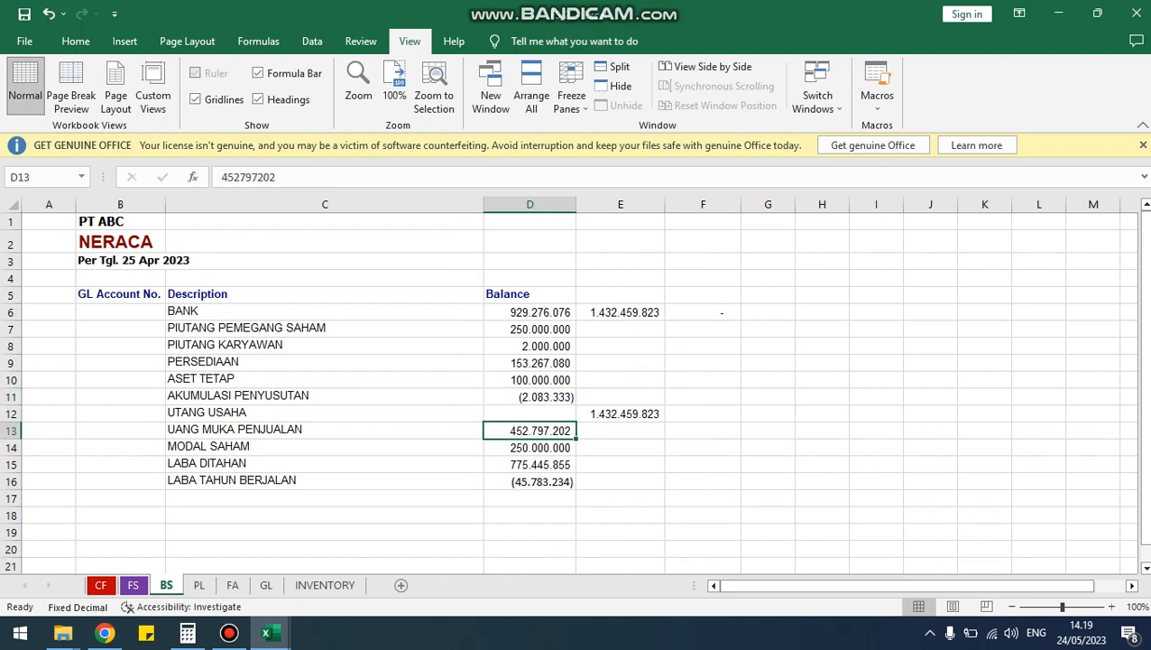
{"action": "key", "text": "ctrl+Tab"}
{"action": "key", "text": "ctrl+Tab"}
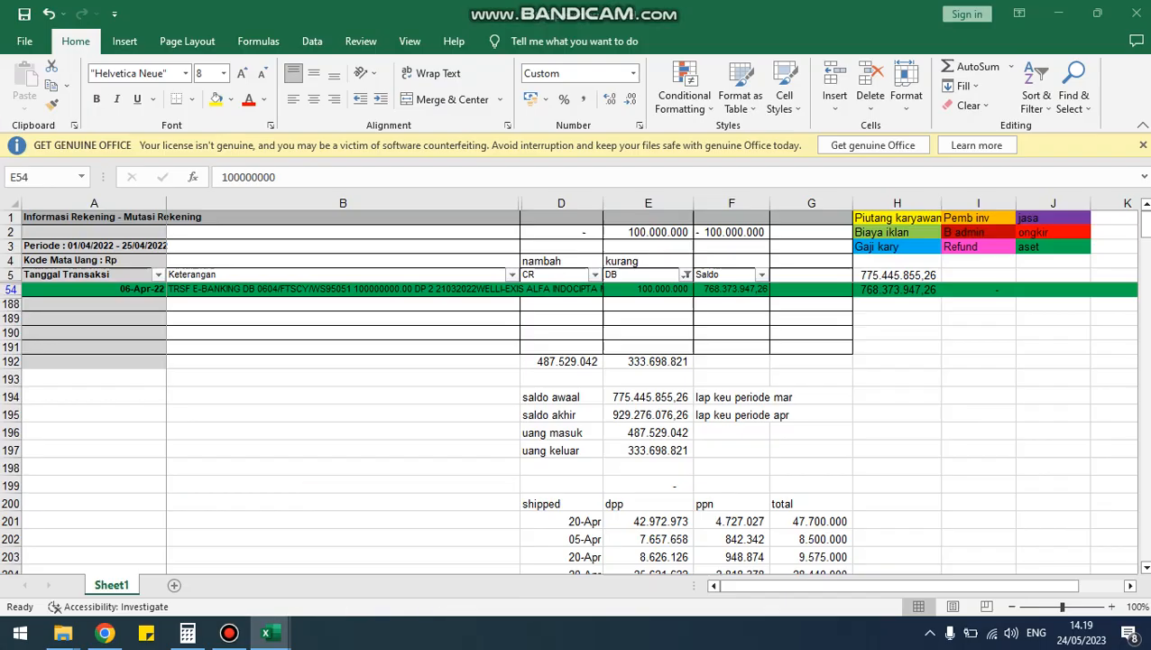
{"action": "left_click", "coordinate": [686, 274]}
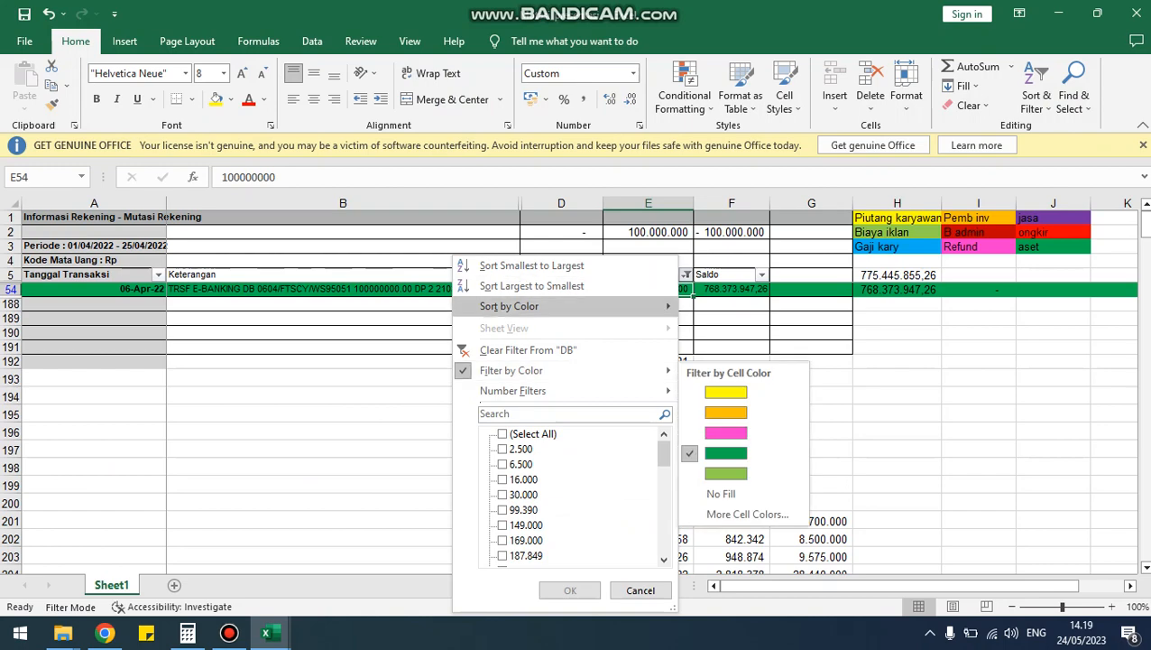
{"action": "left_click", "coordinate": [514, 350]}
Filter the bank statement's CR column to cells with no fill and select all the filtered credit amounts from D10 down.
{"action": "left_click", "coordinate": [594, 275]}
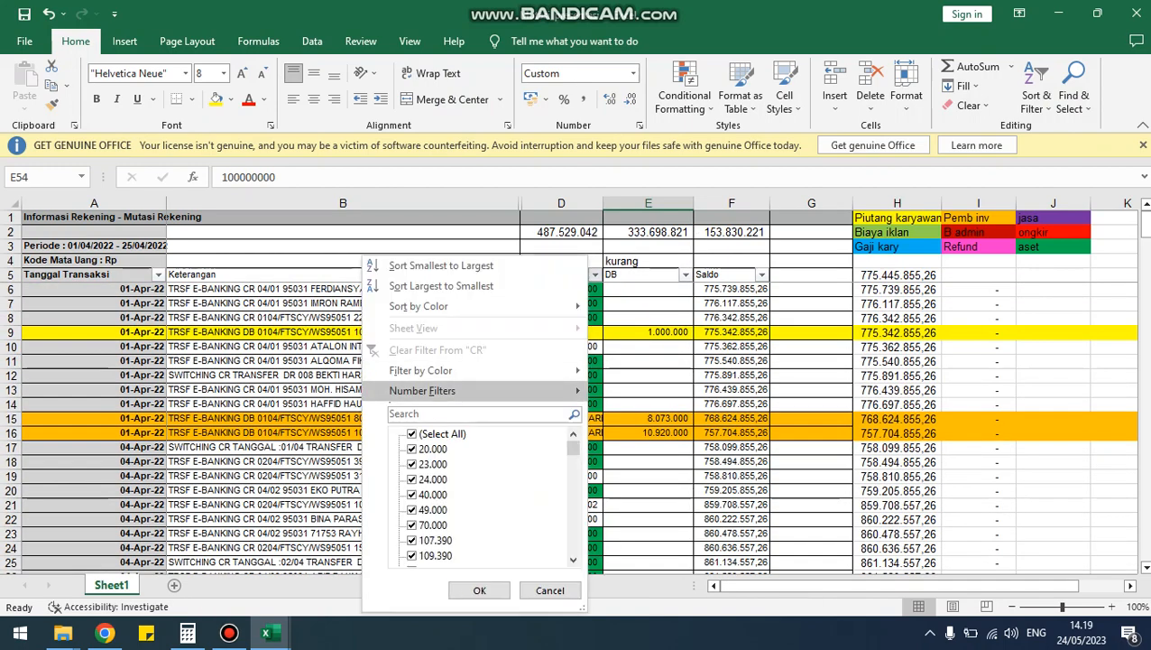
{"action": "mouse_move", "coordinate": [488, 370]}
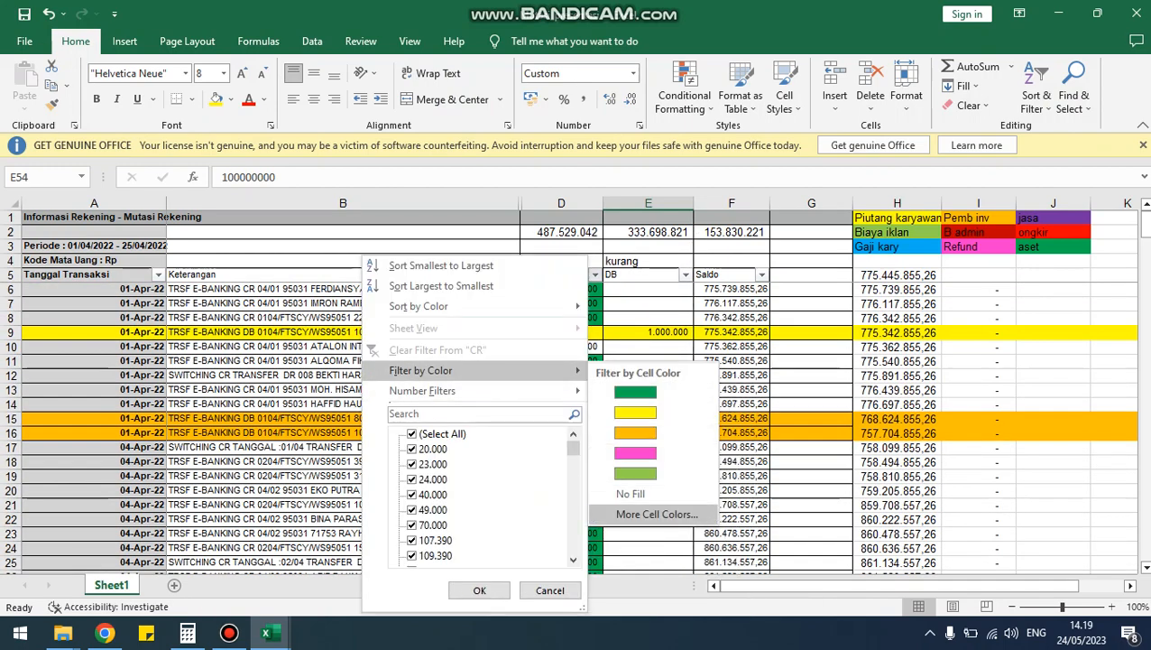
{"action": "left_click", "coordinate": [631, 494]}
{"action": "left_click", "coordinate": [561, 289]}
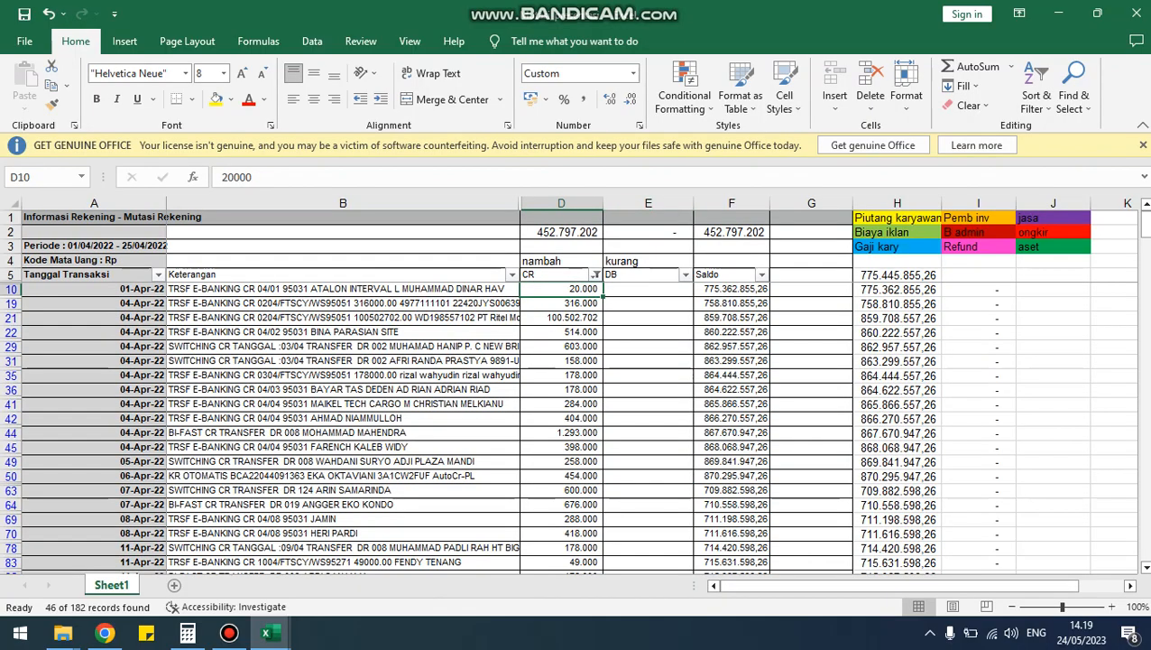
{"action": "key", "text": "ctrl+shift+Down"}
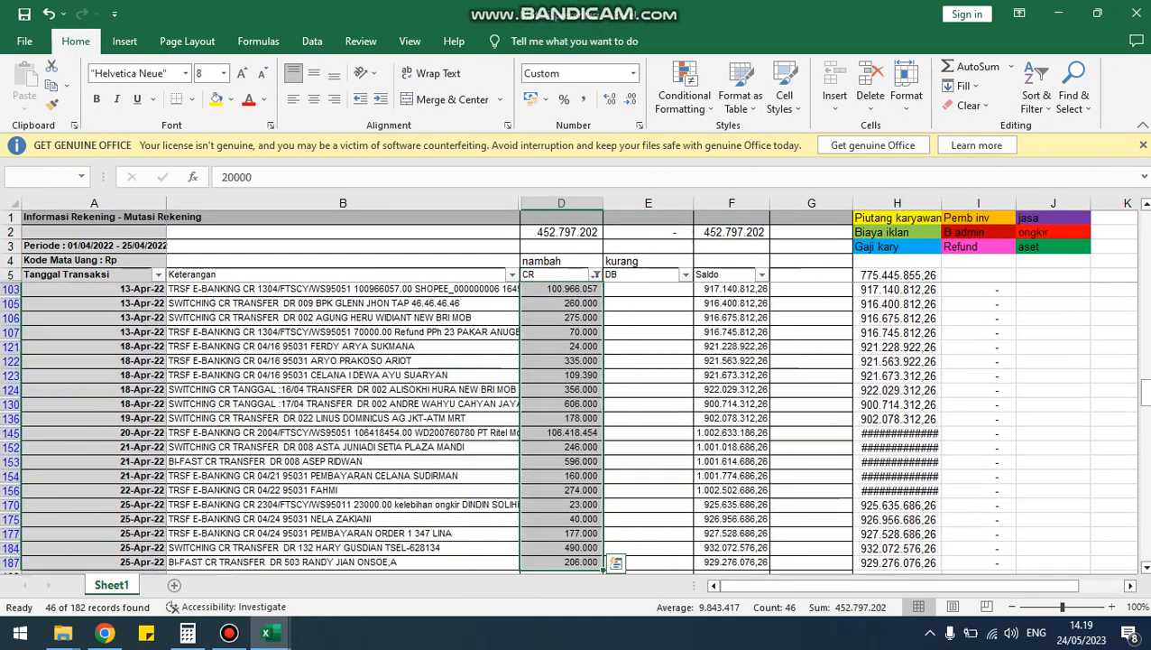
Return to the BS sheet and review the MODAL SAHAM and LABA DITAHAN balances in D14 and D15.
{"action": "key", "text": "alt+Tab"}
{"action": "key", "text": "alt+Tab"}
{"action": "key", "text": "alt+Tab"}
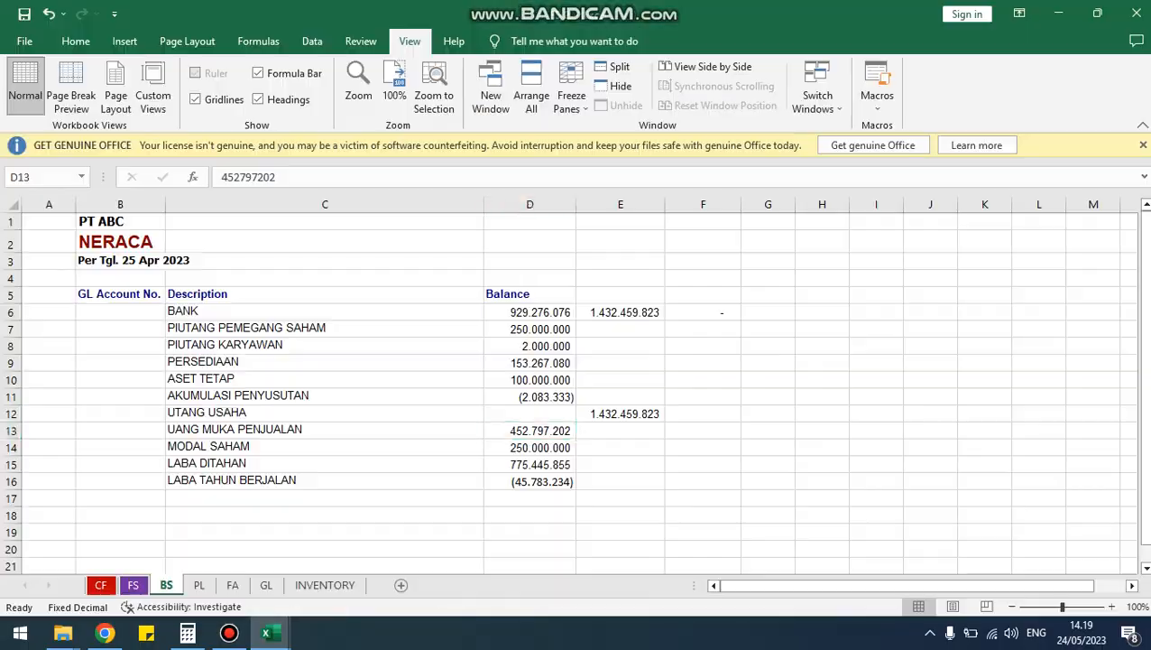
{"action": "key", "text": "Down"}
{"action": "key", "text": "Down"}
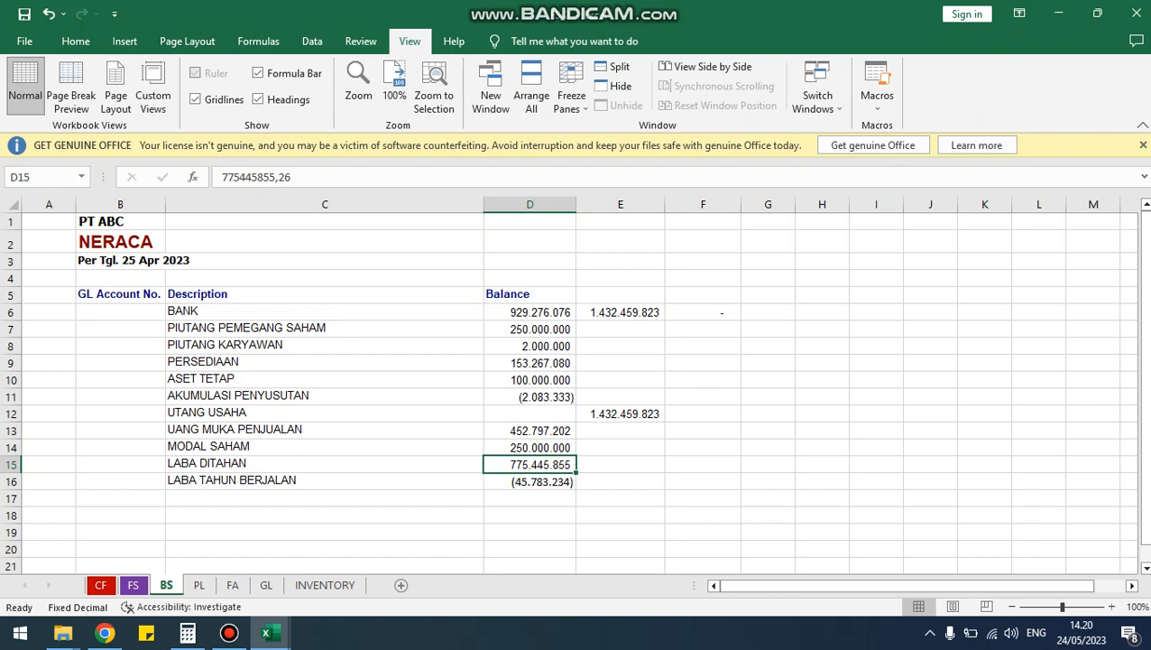
{"action": "left_click", "coordinate": [325, 515]}
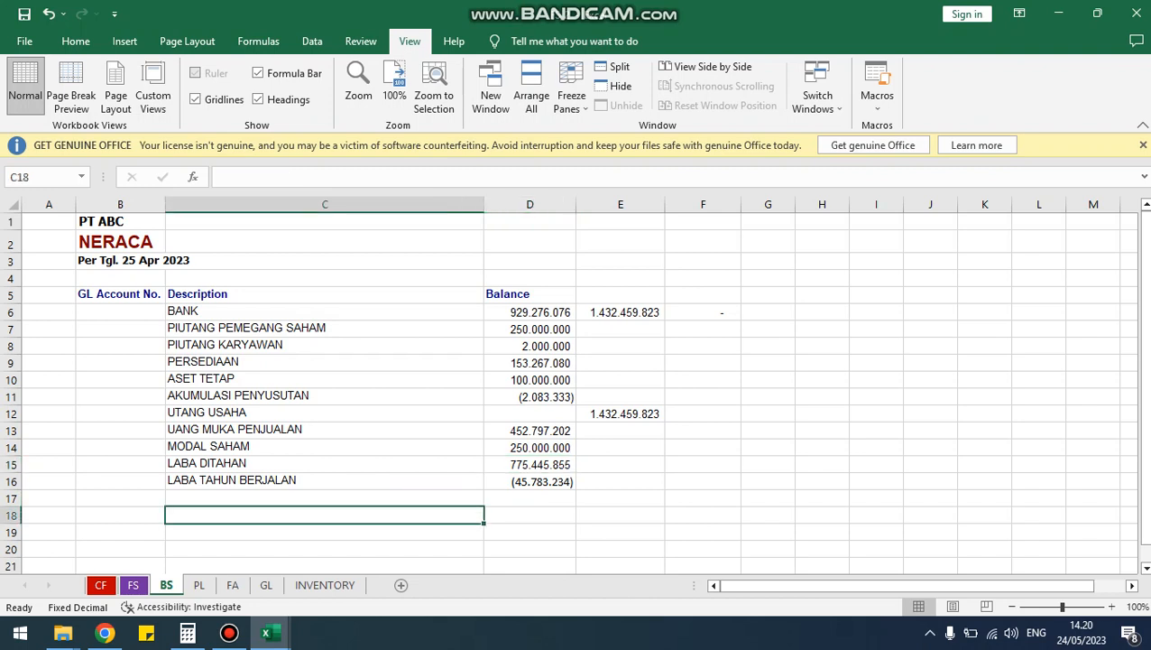
{"action": "left_click", "coordinate": [325, 532]}
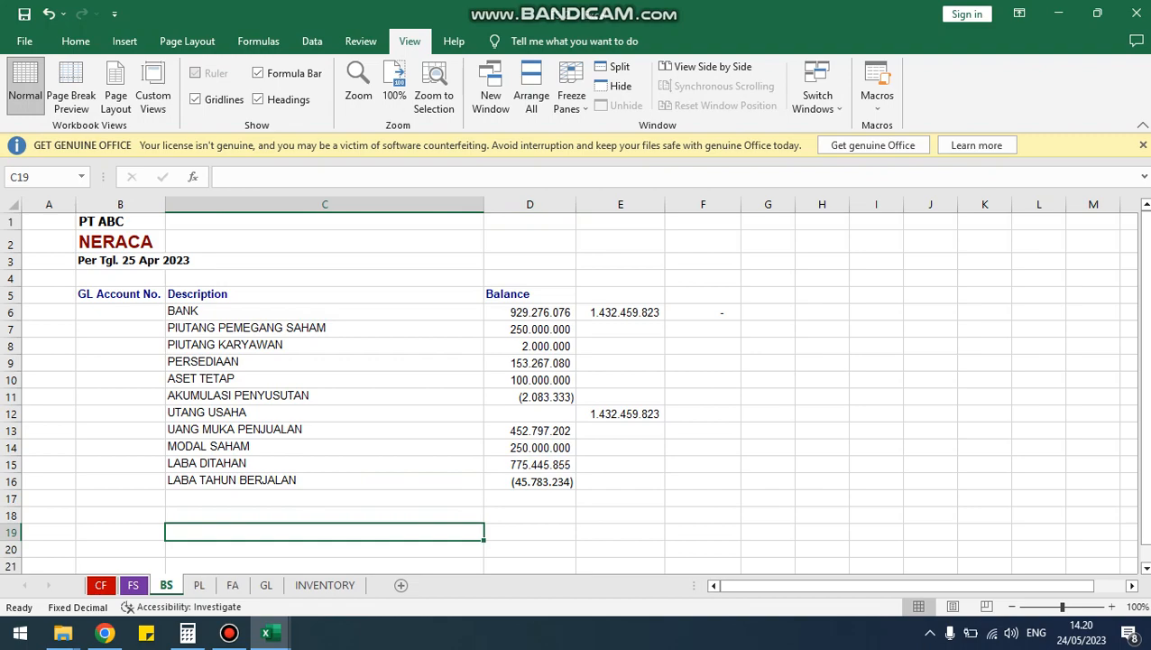
Examine the Statement of Financial Position on the FS sheet from the assets down to the control balance.
{"action": "left_click", "coordinate": [132, 585]}
{"action": "scroll", "coordinate": [22, 211], "scroll_direction": "down", "scroll_amount": 4}
{"action": "scroll", "coordinate": [23, 212], "scroll_direction": "up", "scroll_amount": 4}
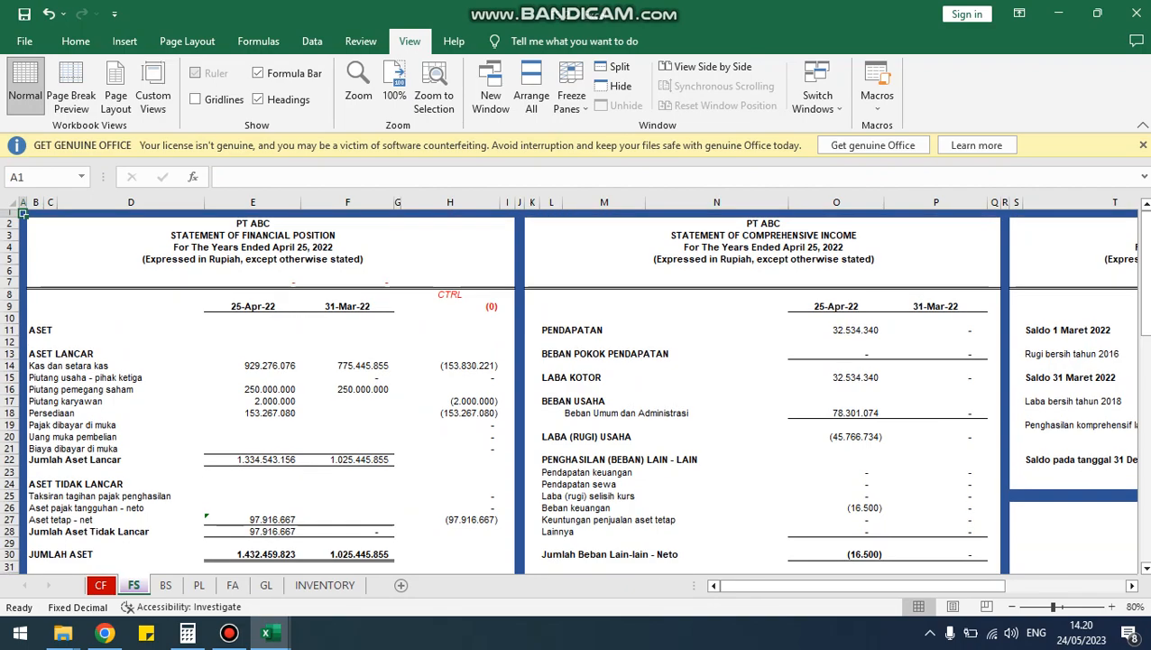
{"action": "scroll", "coordinate": [22, 211], "scroll_direction": "down", "scroll_amount": 9}
{"action": "scroll", "coordinate": [253, 388], "scroll_direction": "up", "scroll_amount": 9}
{"action": "left_click_drag", "start_coordinate": [253, 213], "coordinate": [451, 569]}
{"action": "scroll", "coordinate": [352, 388], "scroll_direction": "down", "scroll_amount": 10}
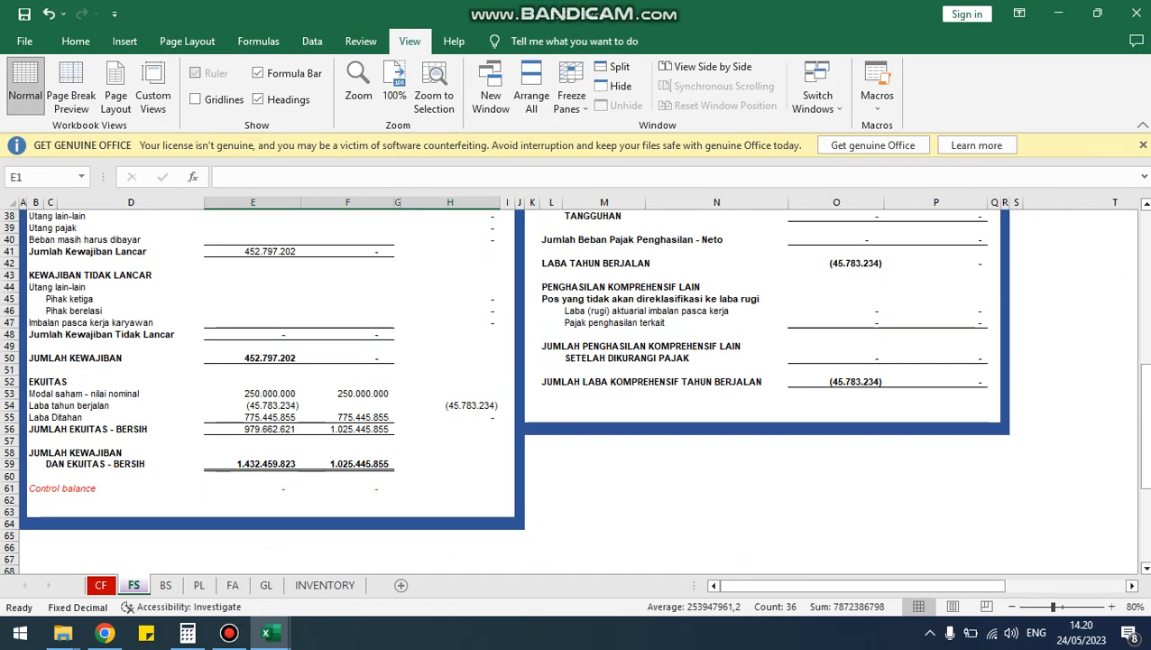
{"action": "scroll", "coordinate": [578, 388], "scroll_direction": "up", "scroll_amount": 12}
Read through the Statement of Comprehensive Income on the FS sheet from PENDAPATAN to JUMLAH LABA KOMPREHENSIF TAHUN BERJALAN.
{"action": "left_click", "coordinate": [716, 355]}
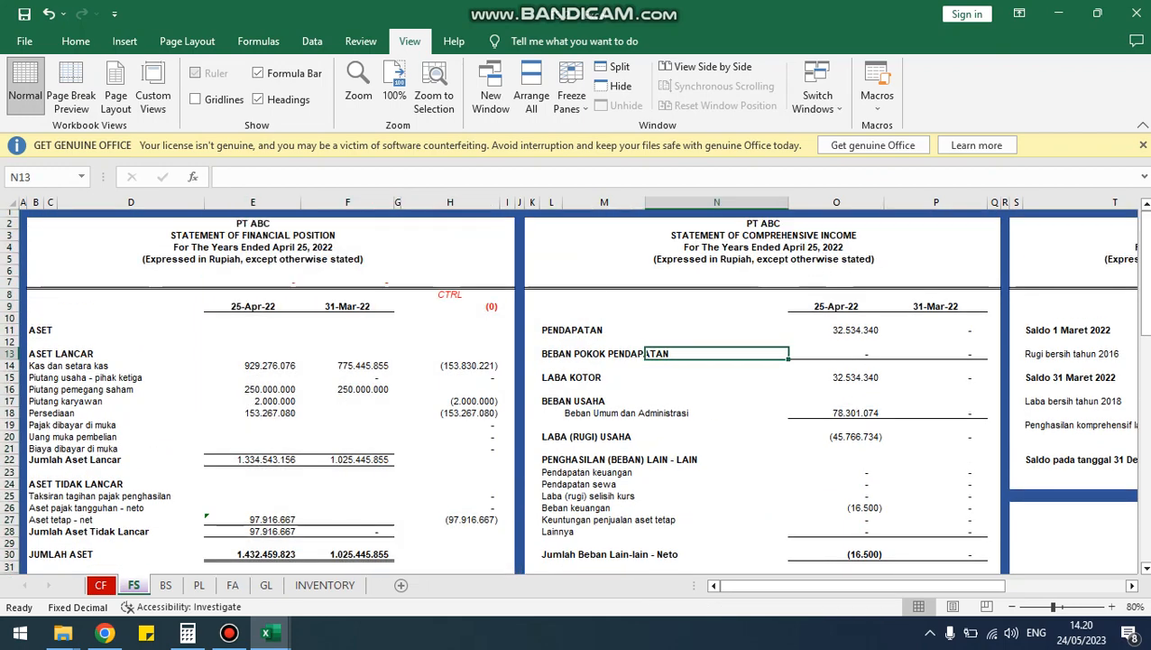
{"action": "scroll", "coordinate": [716, 355], "scroll_direction": "down", "scroll_amount": 5}
{"action": "scroll", "coordinate": [577, 388], "scroll_direction": "down", "scroll_amount": 4}
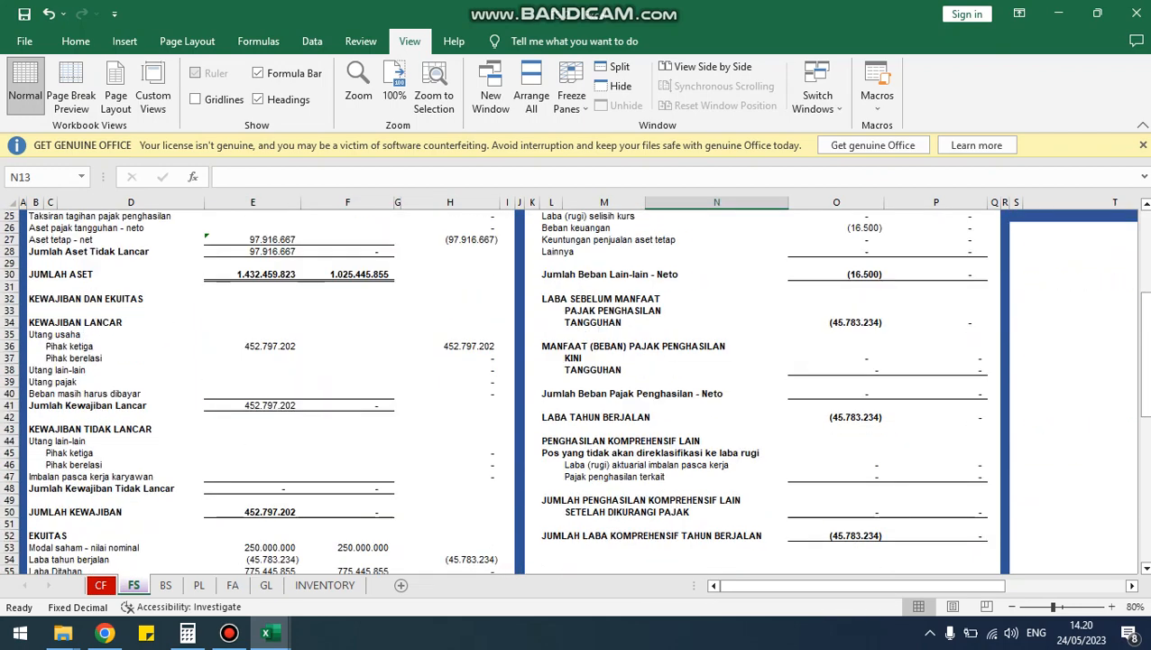
{"action": "scroll", "coordinate": [577, 388], "scroll_direction": "up", "scroll_amount": 9}
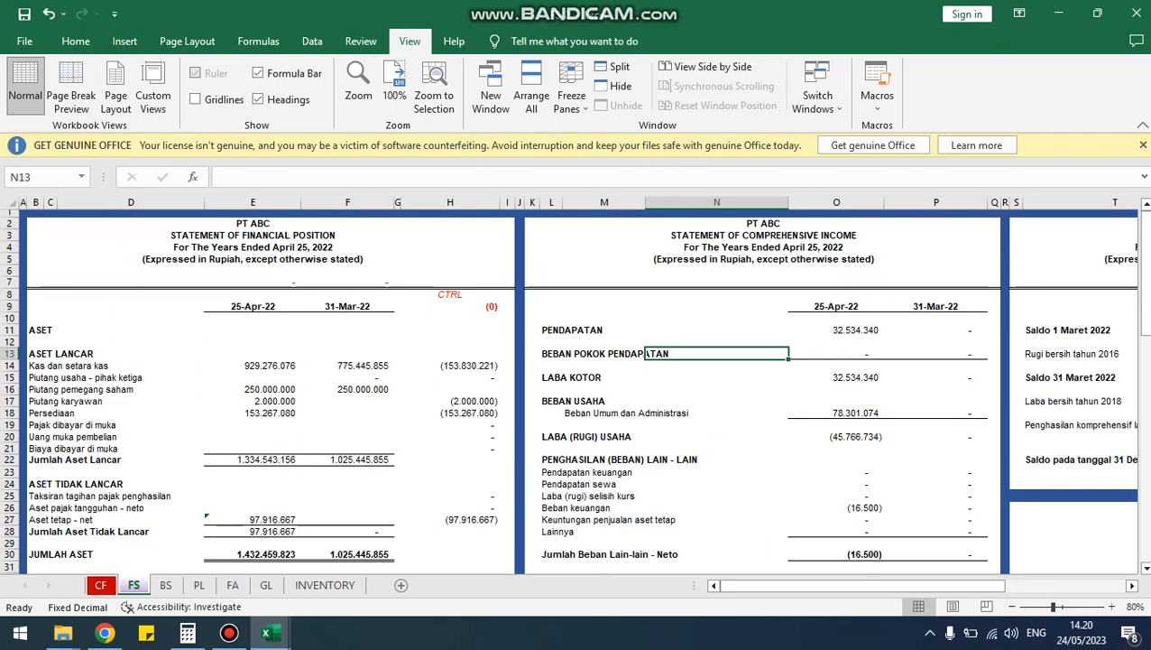
Examine the Statement of Changes Equity on the FS sheet through its closing balance row.
{"action": "left_click_drag", "start_coordinate": [862, 585], "coordinate": [982, 586]}
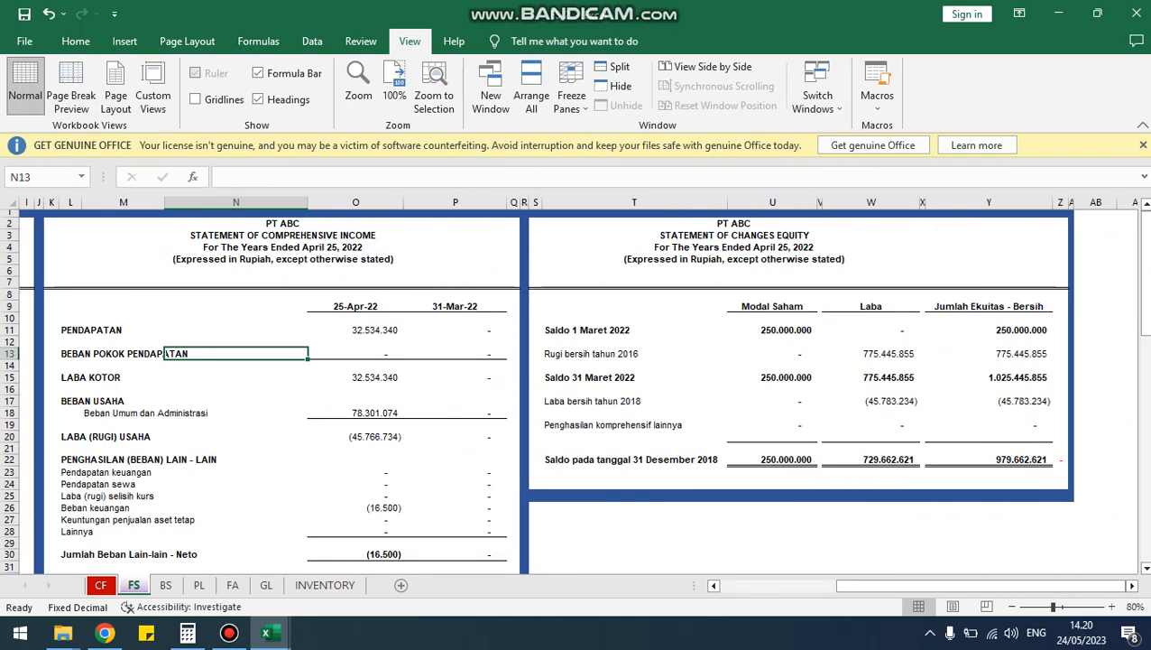
{"action": "left_click_drag", "start_coordinate": [622, 224], "coordinate": [989, 472]}
{"action": "left_click", "coordinate": [988, 472]}
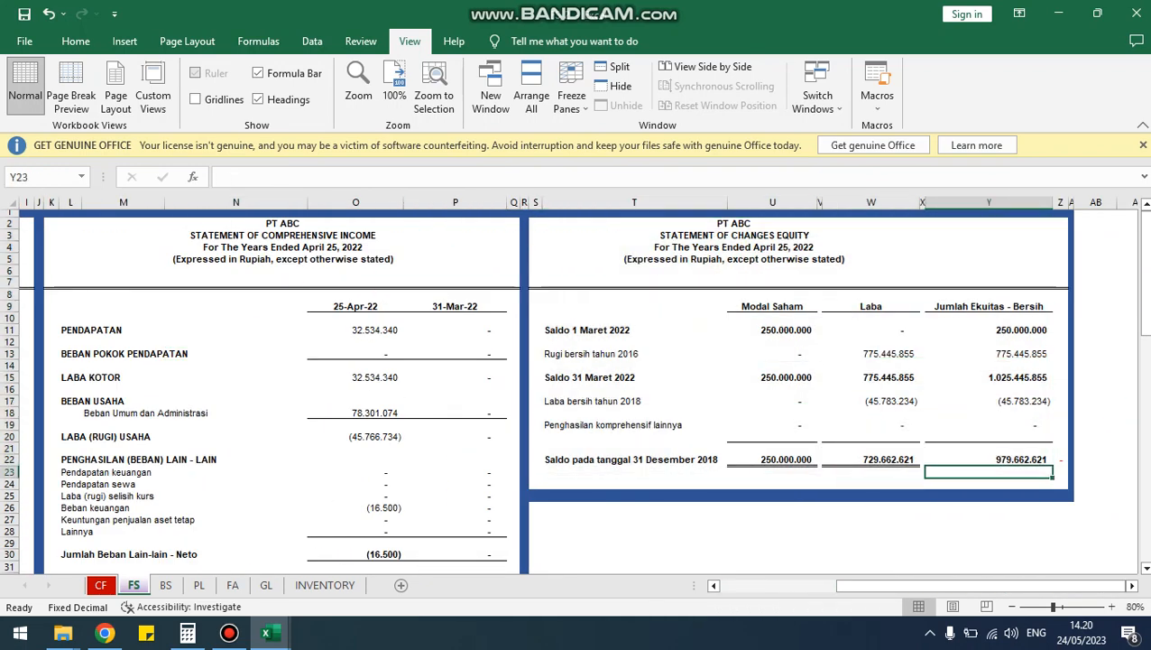
{"action": "left_click_drag", "start_coordinate": [979, 585], "coordinate": [859, 586]}
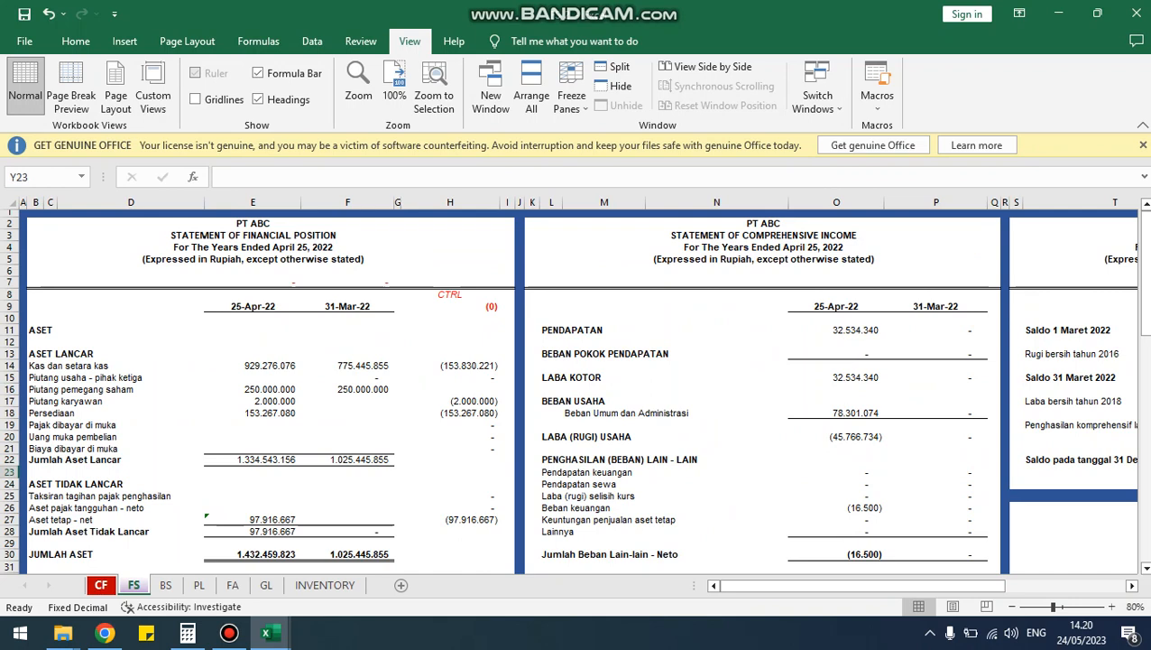
Open the CF sheet and look over the LAPORAN ARUS KAS report.
{"action": "left_click", "coordinate": [101, 586]}
{"action": "scroll", "coordinate": [577, 325], "scroll_direction": "up", "scroll_amount": 4}
{"action": "left_click", "coordinate": [577, 312]}
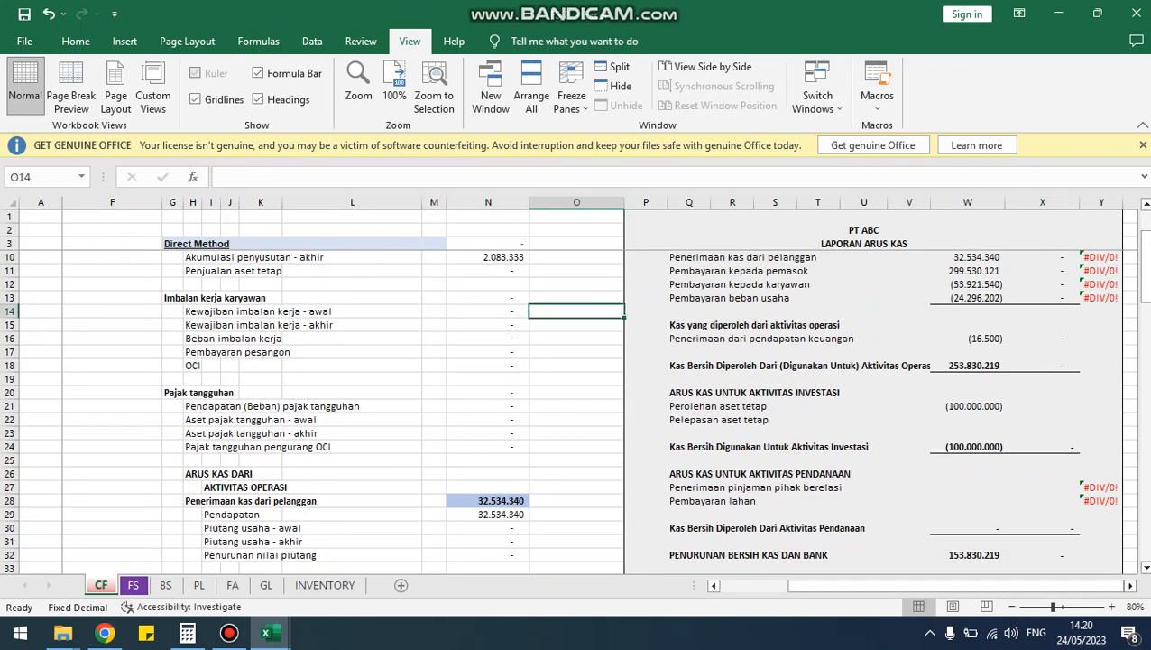
Review the Indirect Method section from the beginning of the CF sheet across to the Penyusutan heading in G5.
{"action": "key", "text": "ctrl+Home"}
{"action": "key", "text": "Right"}
{"action": "key", "text": "Right"}
{"action": "key", "text": "Down"}
{"action": "key", "text": "Right"}
{"action": "key", "text": "Right"}
{"action": "key", "text": "Right"}
{"action": "key", "text": "Right"}
{"action": "key", "text": "Right"}
{"action": "key", "text": "Right"}
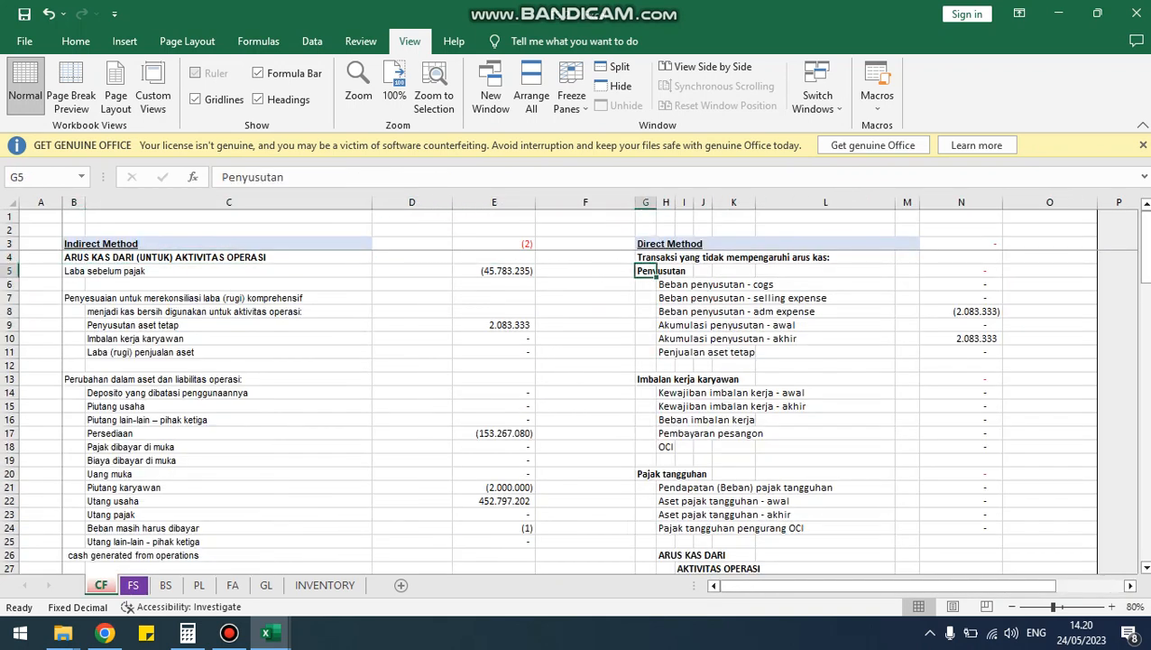
Examine the Direct Method's depreciation lines and the operating cash flow rows below them on the CF sheet.
{"action": "key", "text": "Down"}
{"action": "key", "text": "Right"}
{"action": "key", "text": "Right"}
{"action": "key", "text": "Down"}
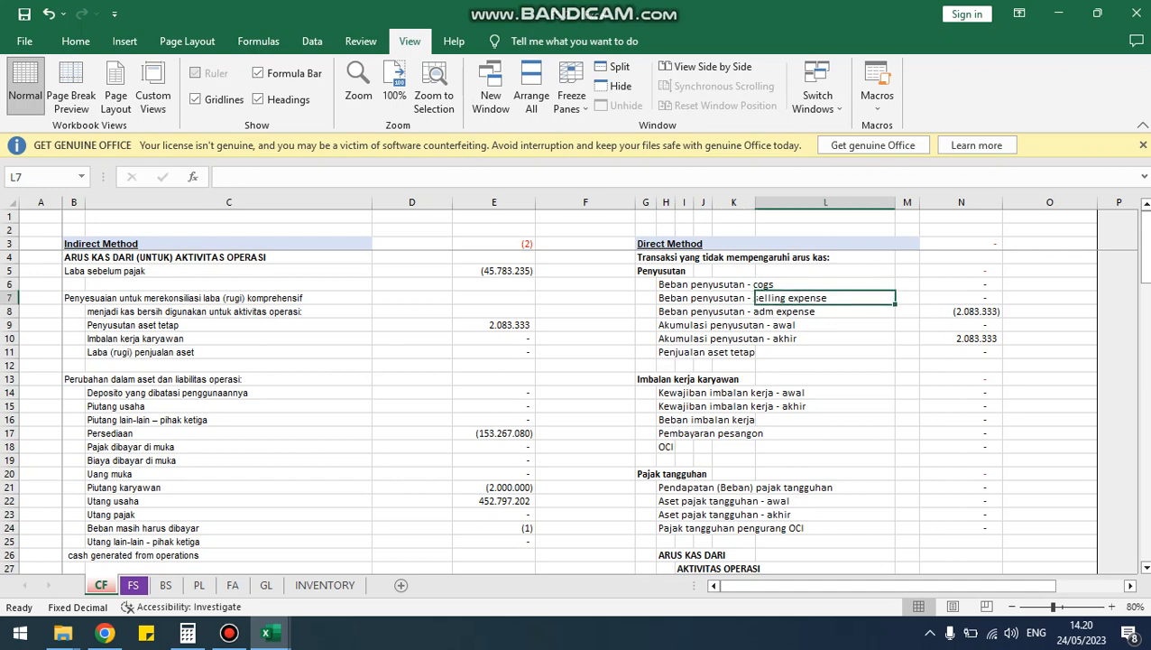
{"action": "scroll", "coordinate": [576, 406], "scroll_direction": "down", "scroll_amount": 2}
{"action": "scroll", "coordinate": [576, 406], "scroll_direction": "down", "scroll_amount": 3}
{"action": "scroll", "coordinate": [577, 406], "scroll_direction": "up", "scroll_amount": 3}
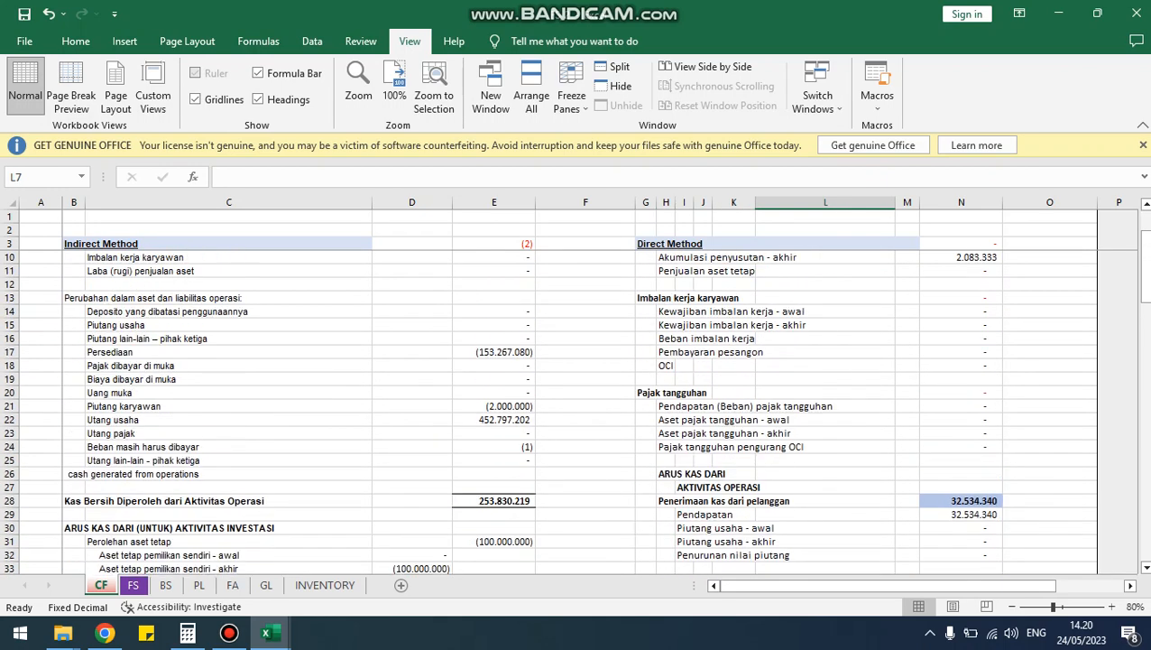
Examine the Indirect Method section on the CF sheet through the KAS DAN BANK AKHIR TAHUN row.
{"action": "left_click", "coordinate": [228, 244]}
{"action": "scroll", "coordinate": [228, 406], "scroll_direction": "down", "scroll_amount": 7}
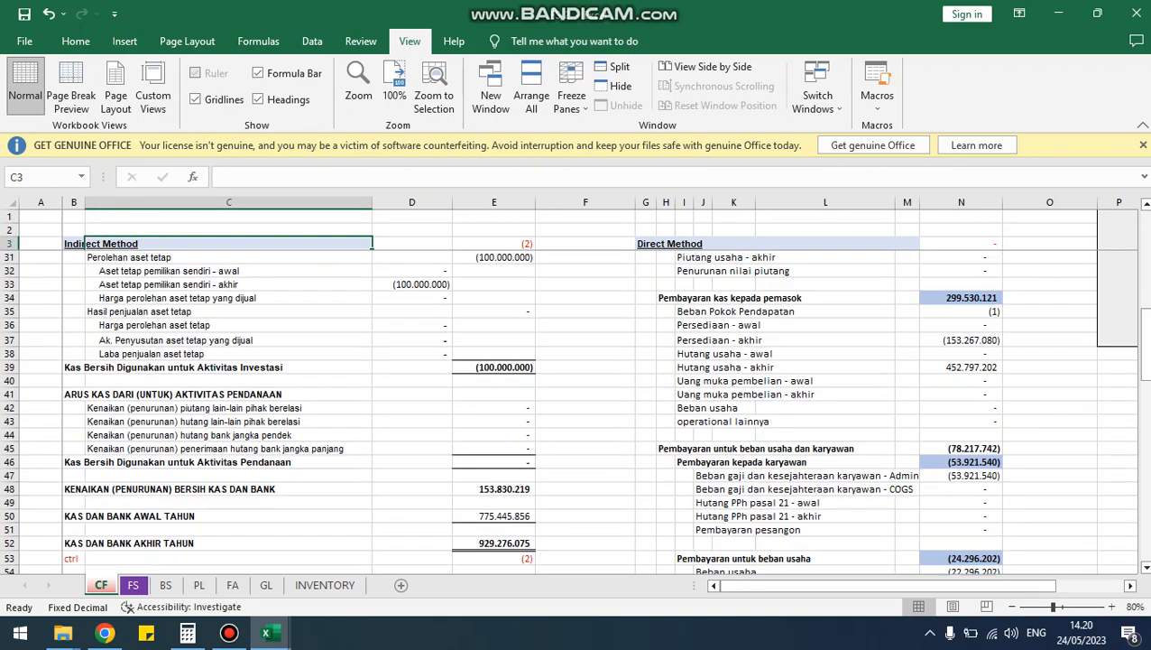
{"action": "scroll", "coordinate": [576, 406], "scroll_direction": "up", "scroll_amount": 9}
Go across to the LAPORAN ARUS KAS report and examine its operating, investing and financing rows.
{"action": "left_click", "coordinate": [825, 352]}
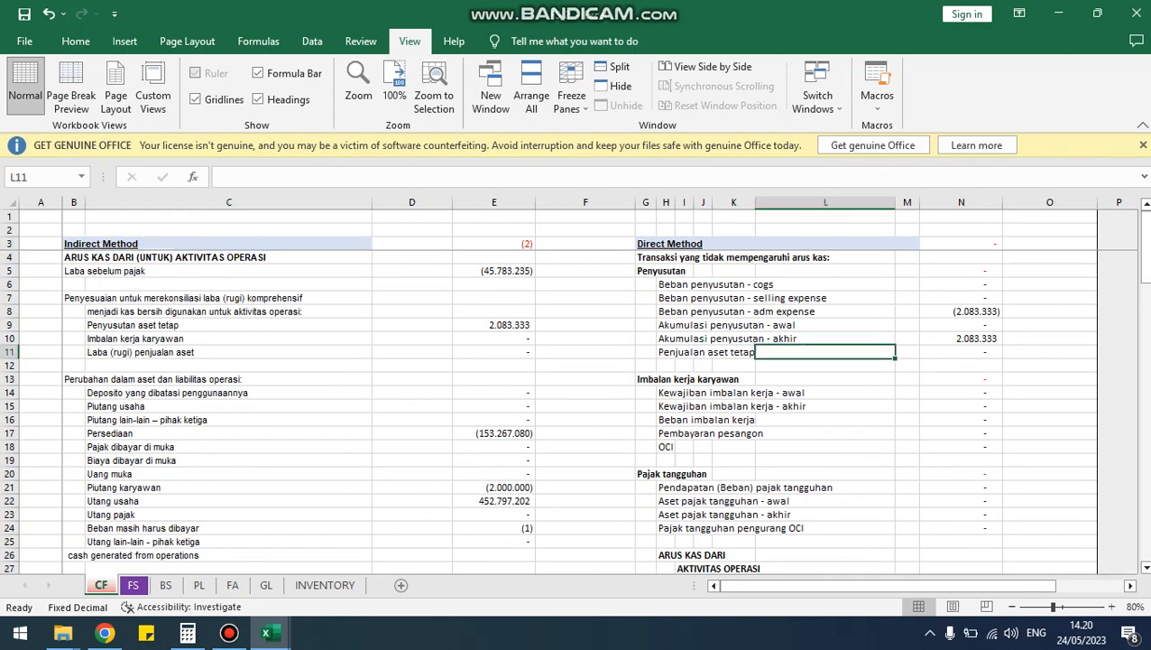
{"action": "key", "text": "Right"}
{"action": "key", "text": "Right"}
{"action": "key", "text": "Right"}
{"action": "key", "text": "Right"}
{"action": "key", "text": "Right"}
{"action": "key", "text": "Right"}
{"action": "key", "text": "Right"}
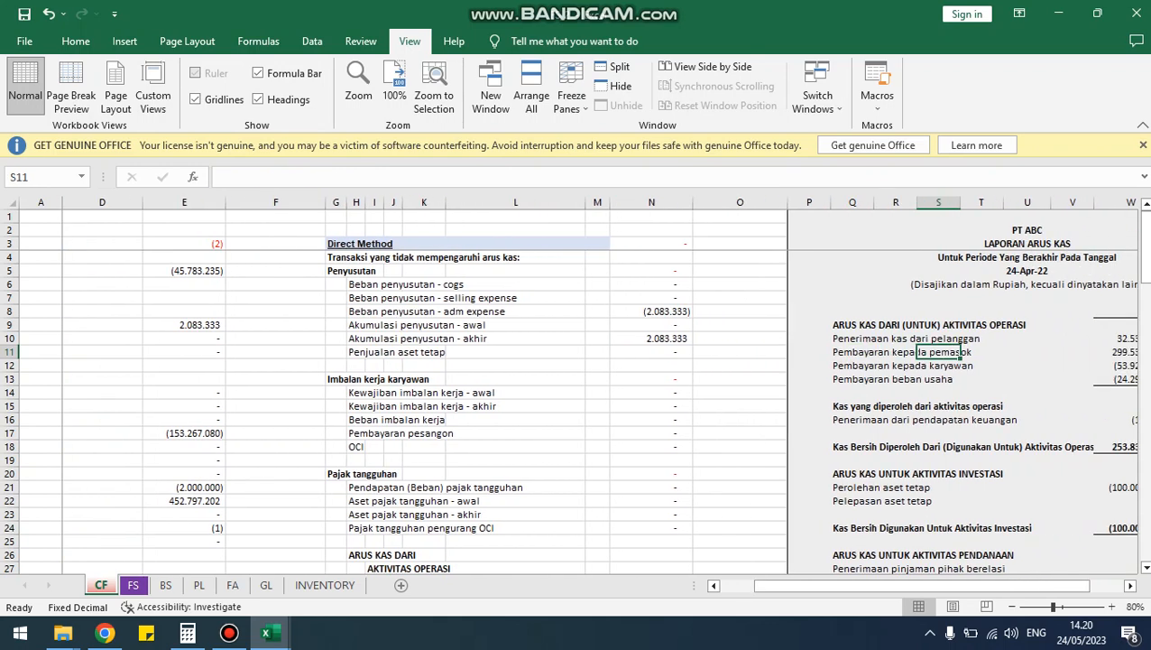
{"action": "scroll", "coordinate": [939, 366], "scroll_direction": "down", "scroll_amount": 2}
{"action": "left_click", "coordinate": [938, 366]}
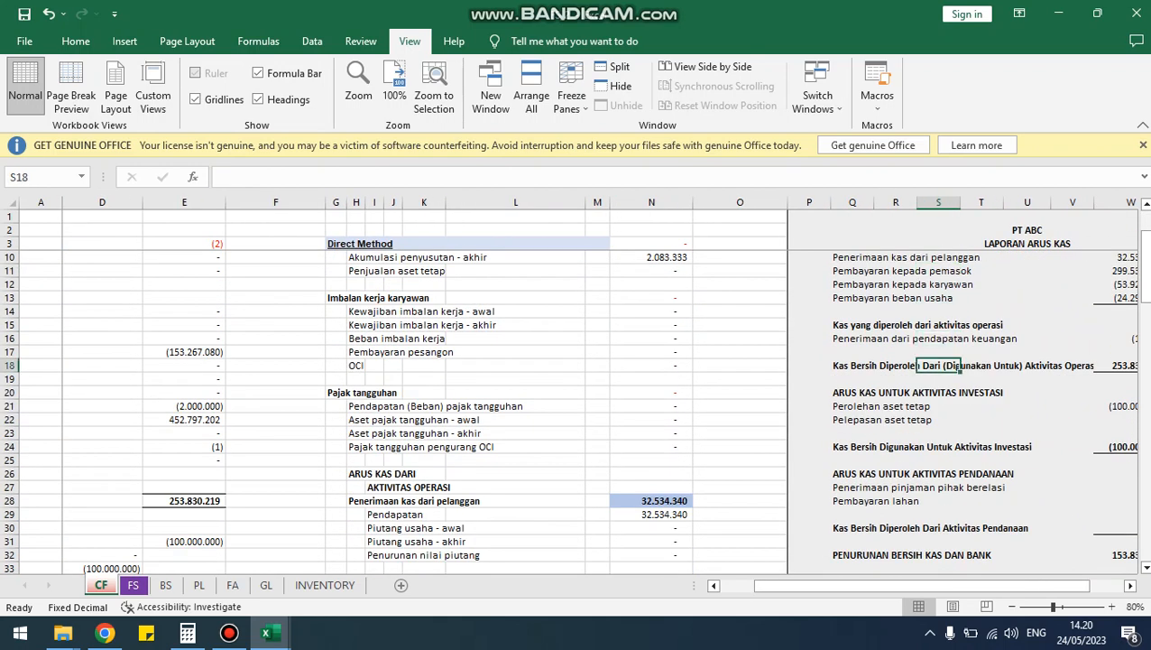
{"action": "left_click", "coordinate": [981, 474]}
{"action": "scroll", "coordinate": [982, 473], "scroll_direction": "up", "scroll_amount": 2}
{"action": "left_click_drag", "start_coordinate": [1115, 325], "coordinate": [1115, 380]}
{"action": "left_click", "coordinate": [1072, 406]}
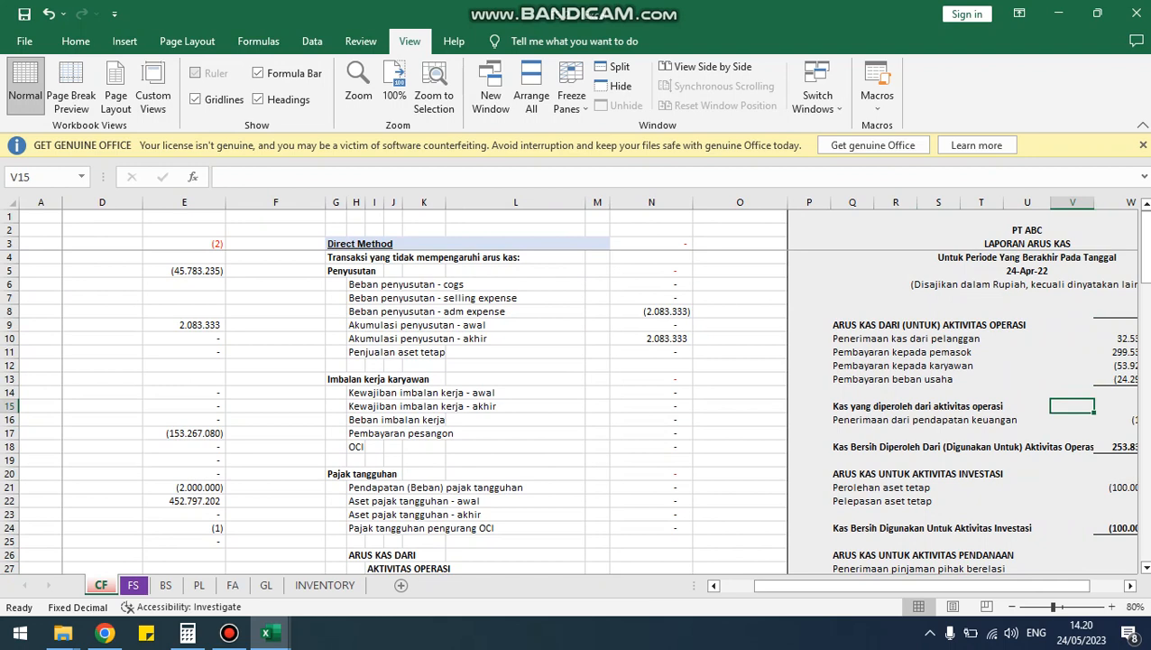
Dismiss the GET GENUINE OFFICE notice and select the April value of Penerimaan dari pendapatan keuangan in W16.
{"action": "left_click", "coordinate": [1143, 145]}
{"action": "left_click", "coordinate": [1027, 314]}
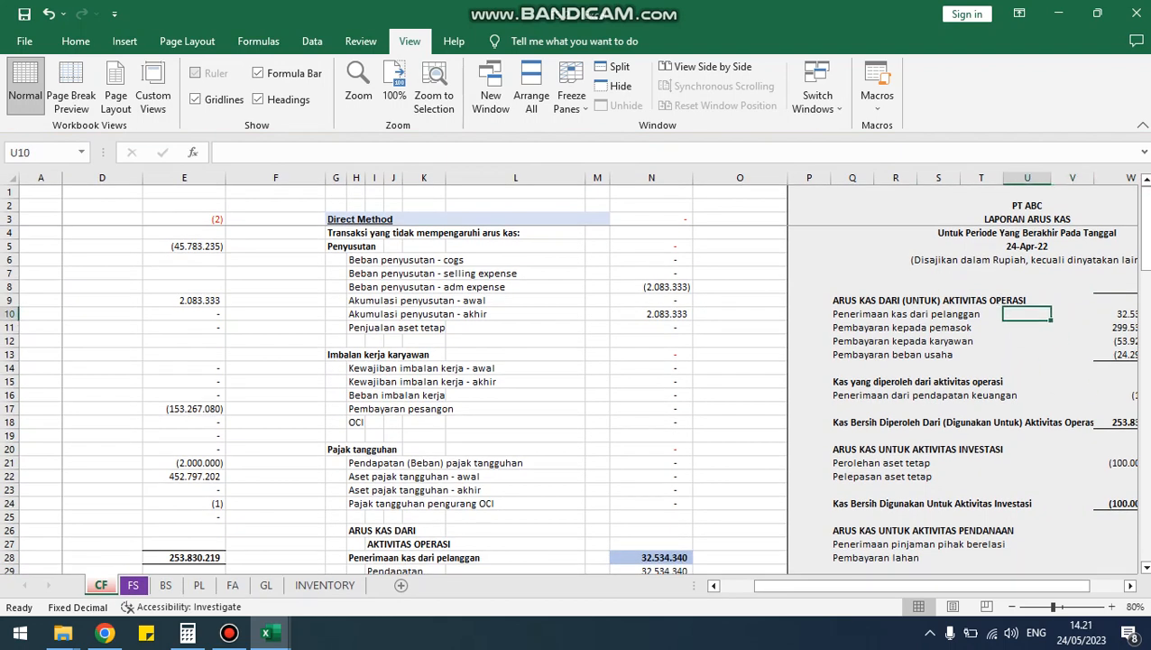
{"action": "left_click", "coordinate": [1026, 395]}
{"action": "key", "text": "Right"}
{"action": "key", "text": "Right"}
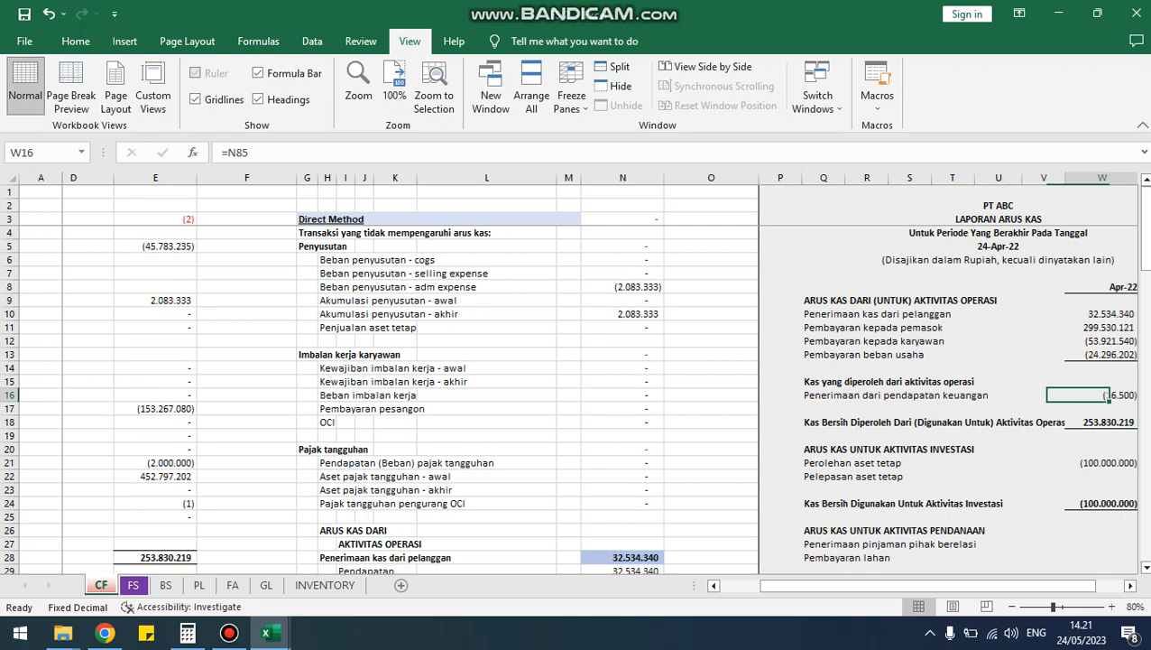
Examine the April amounts for Perolehan aset tetap in W21 and the financing activities from row 26.
{"action": "key", "text": "Down"}
{"action": "key", "text": "Down"}
{"action": "key", "text": "Down"}
{"action": "key", "text": "Down"}
{"action": "key", "text": "Down"}
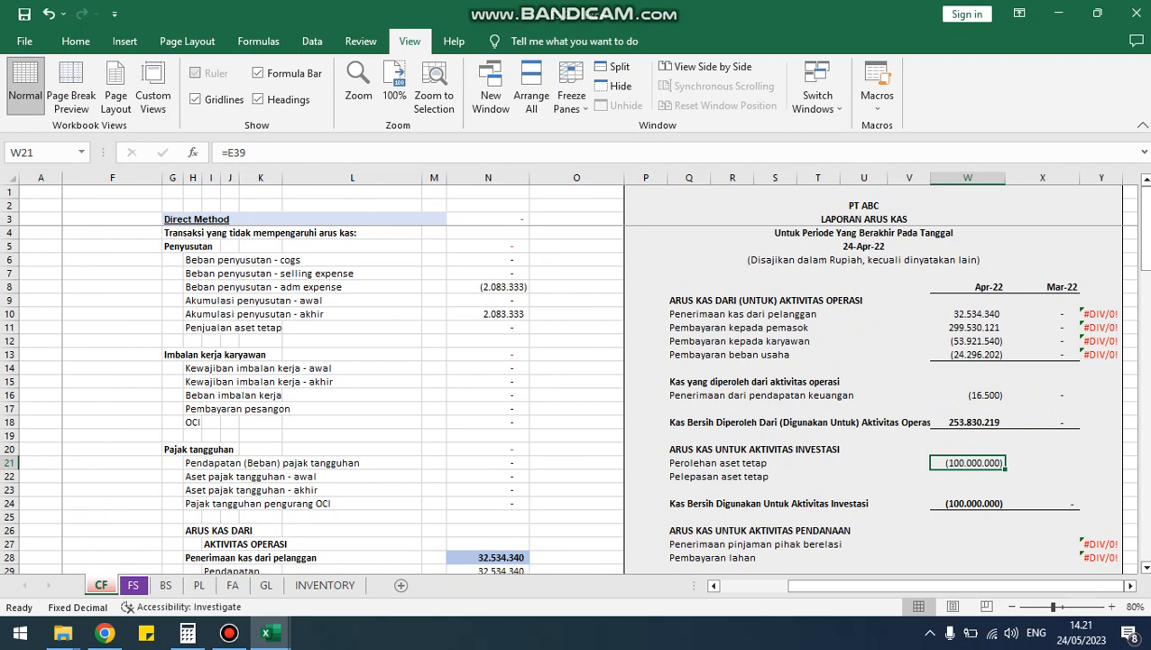
{"action": "scroll", "coordinate": [574, 378], "scroll_direction": "down", "scroll_amount": 1}
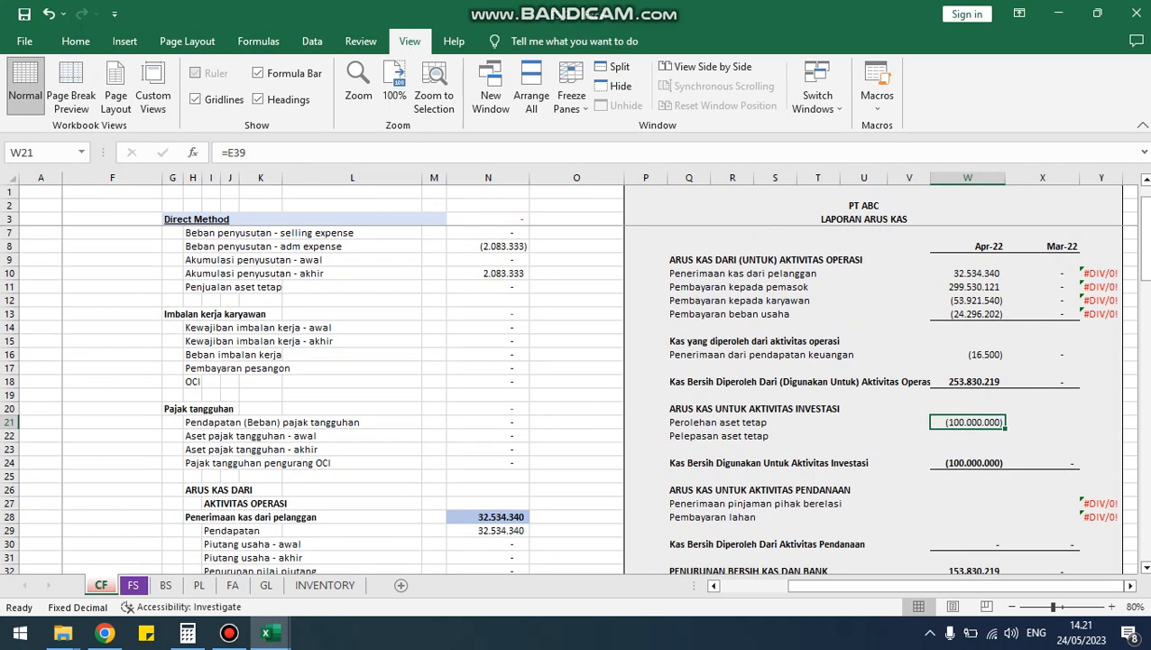
{"action": "left_click", "coordinate": [967, 503]}
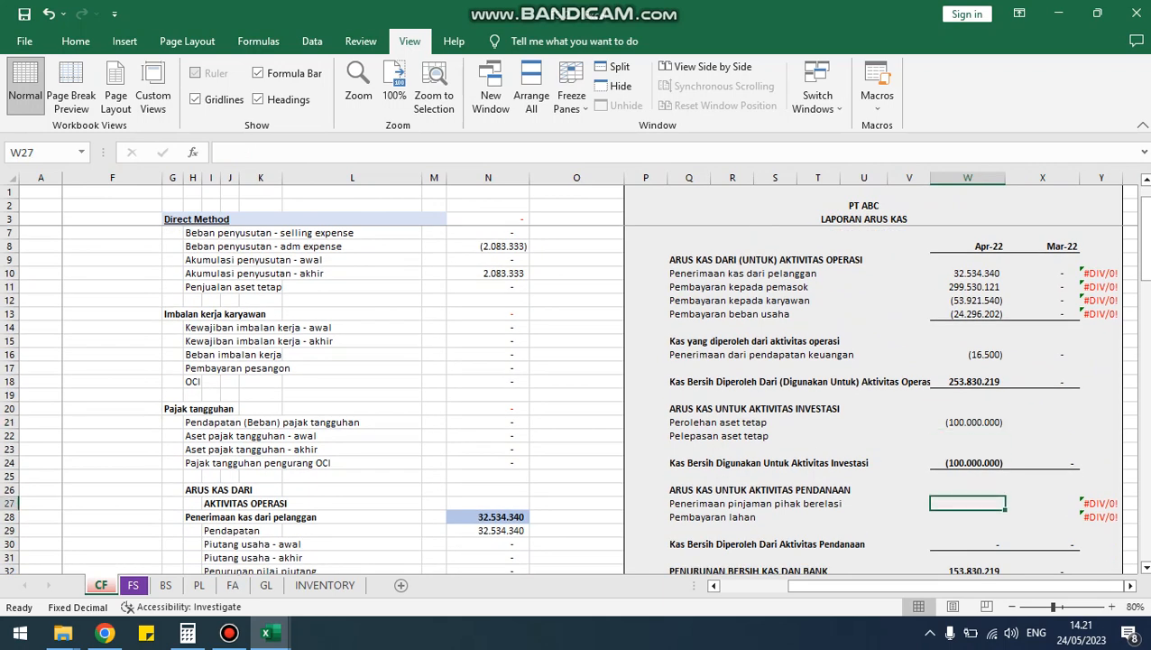
{"action": "key", "text": "Down"}
{"action": "key", "text": "Up"}
{"action": "key", "text": "Up"}
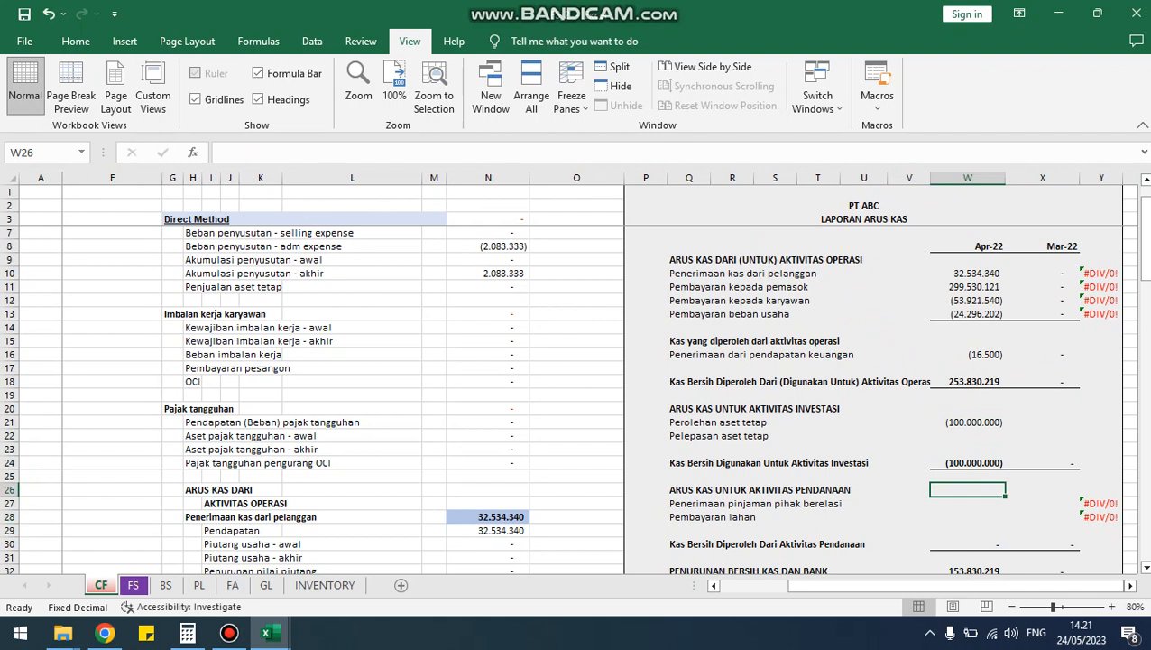
{"action": "key", "text": "Down"}
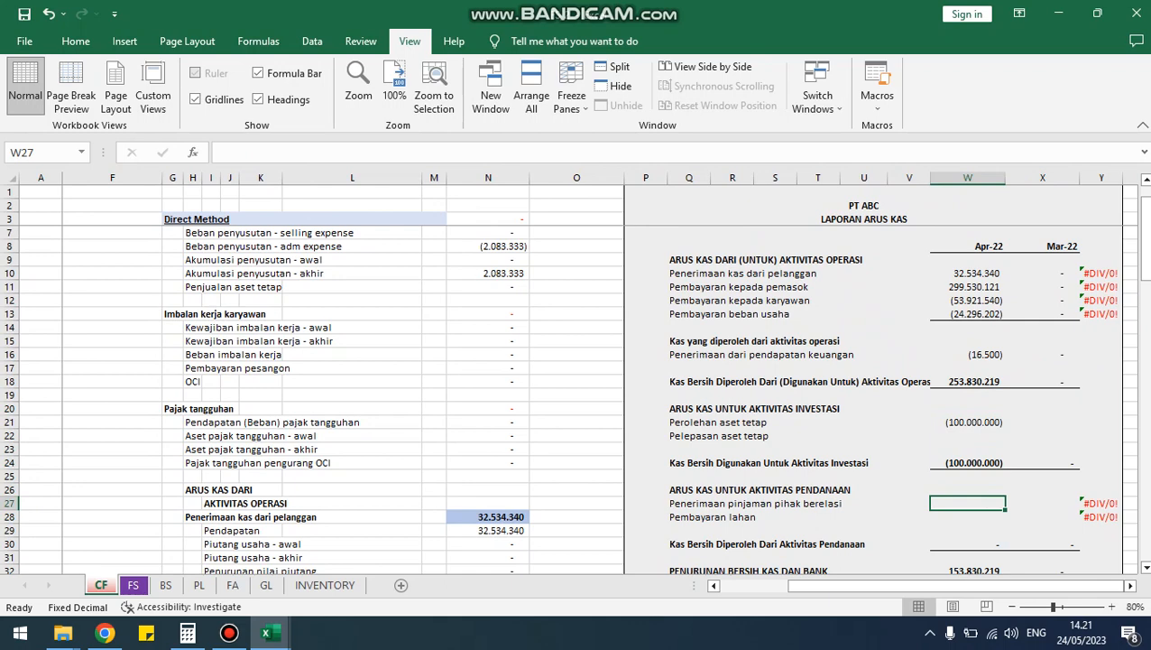
Review the LAPORAN ARUS KAS report through its Control row and check the Mar-22 opening and closing cash cells.
{"action": "scroll", "coordinate": [577, 384], "scroll_direction": "down", "scroll_amount": 3}
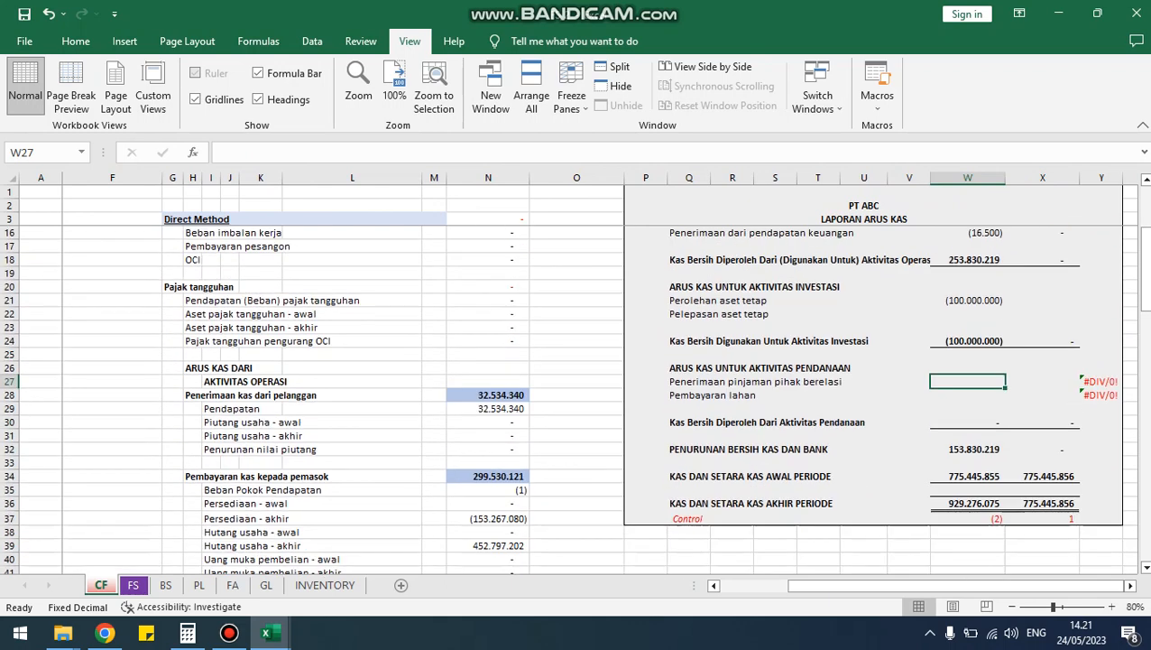
{"action": "scroll", "coordinate": [578, 378], "scroll_direction": "up", "scroll_amount": 4}
{"action": "scroll", "coordinate": [578, 379], "scroll_direction": "down", "scroll_amount": 5}
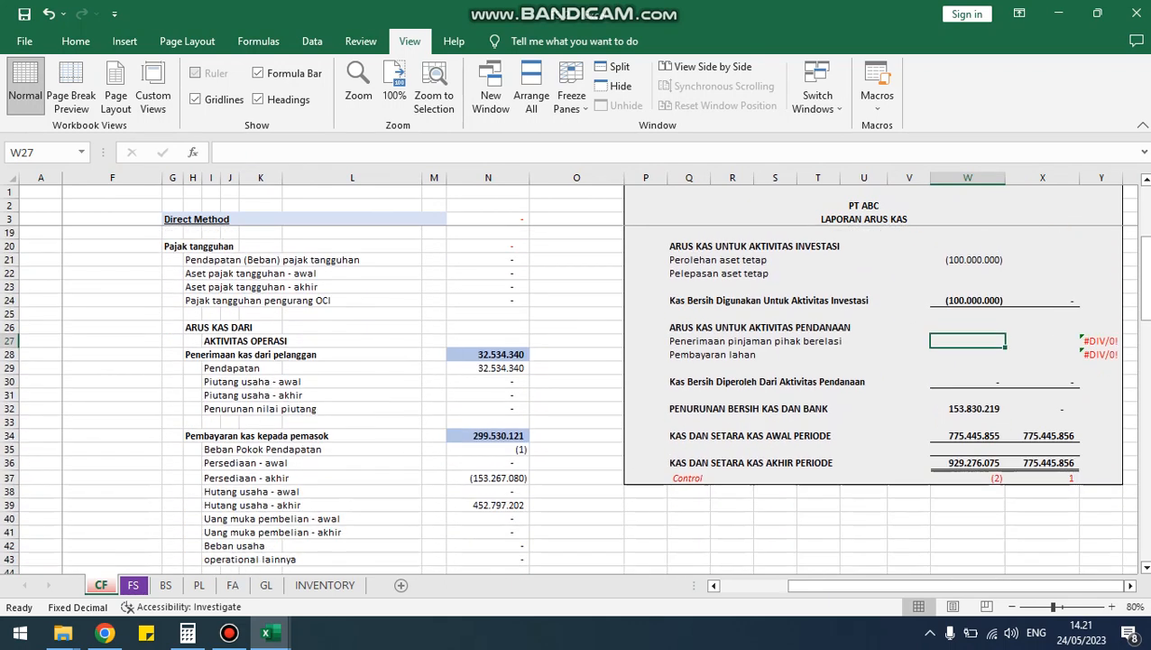
{"action": "scroll", "coordinate": [1042, 300], "scroll_direction": "up", "scroll_amount": 5}
{"action": "left_click", "coordinate": [1042, 299]}
{"action": "scroll", "coordinate": [1042, 300], "scroll_direction": "down", "scroll_amount": 4}
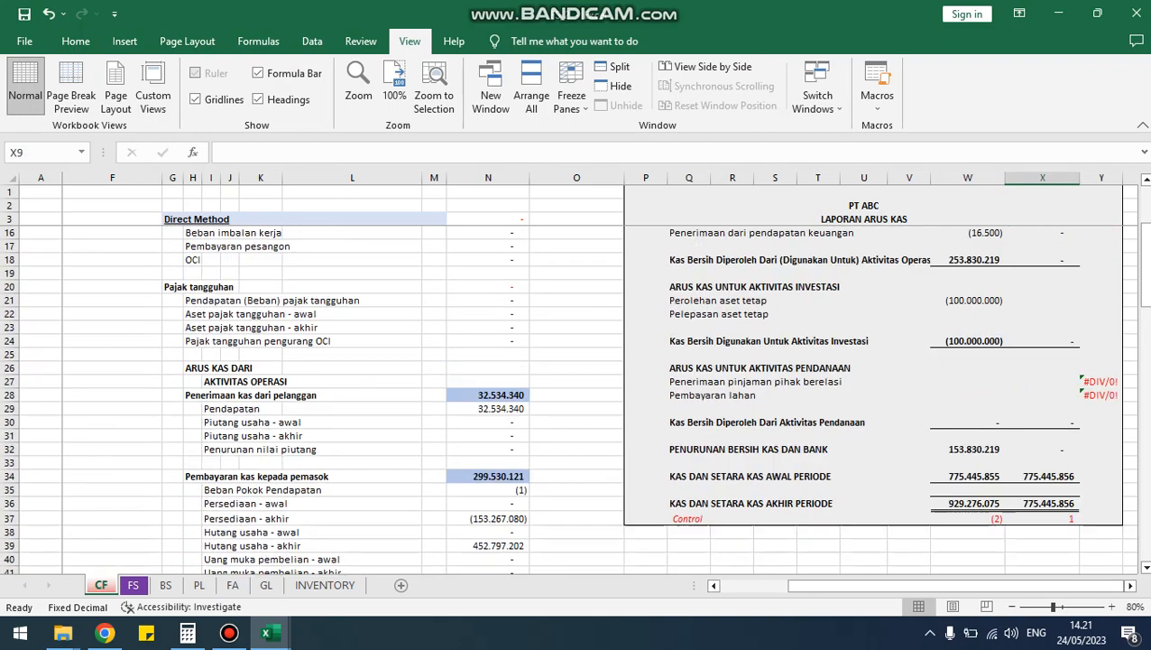
{"action": "scroll", "coordinate": [578, 370], "scroll_direction": "down", "scroll_amount": 4}
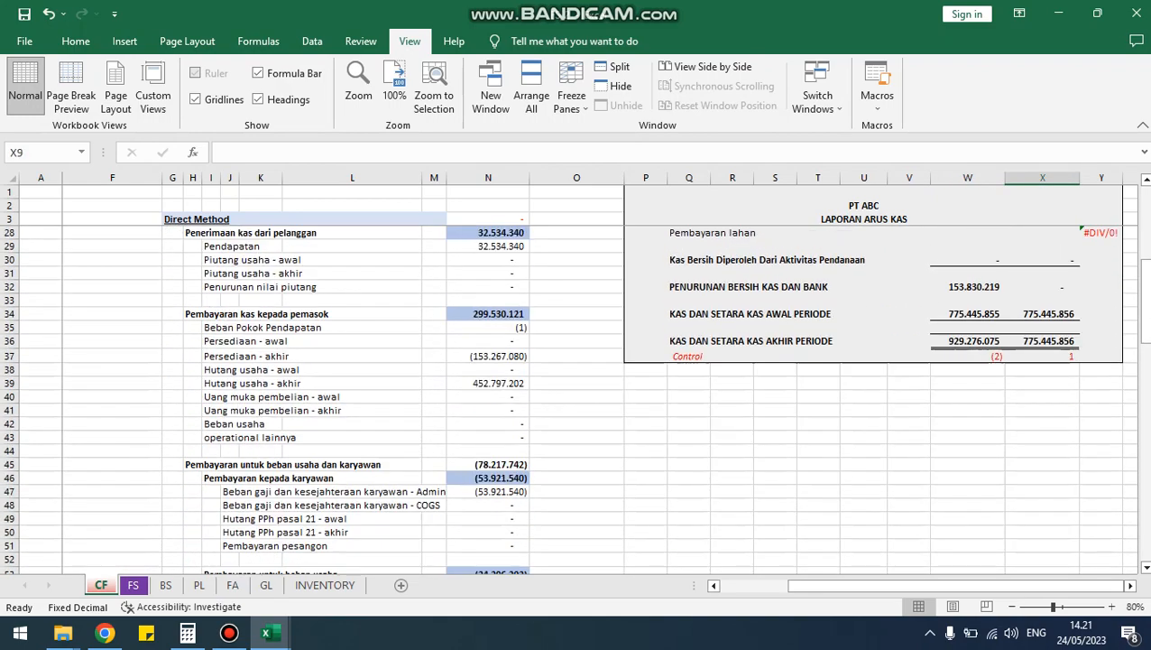
{"action": "scroll", "coordinate": [578, 370], "scroll_direction": "up", "scroll_amount": 4}
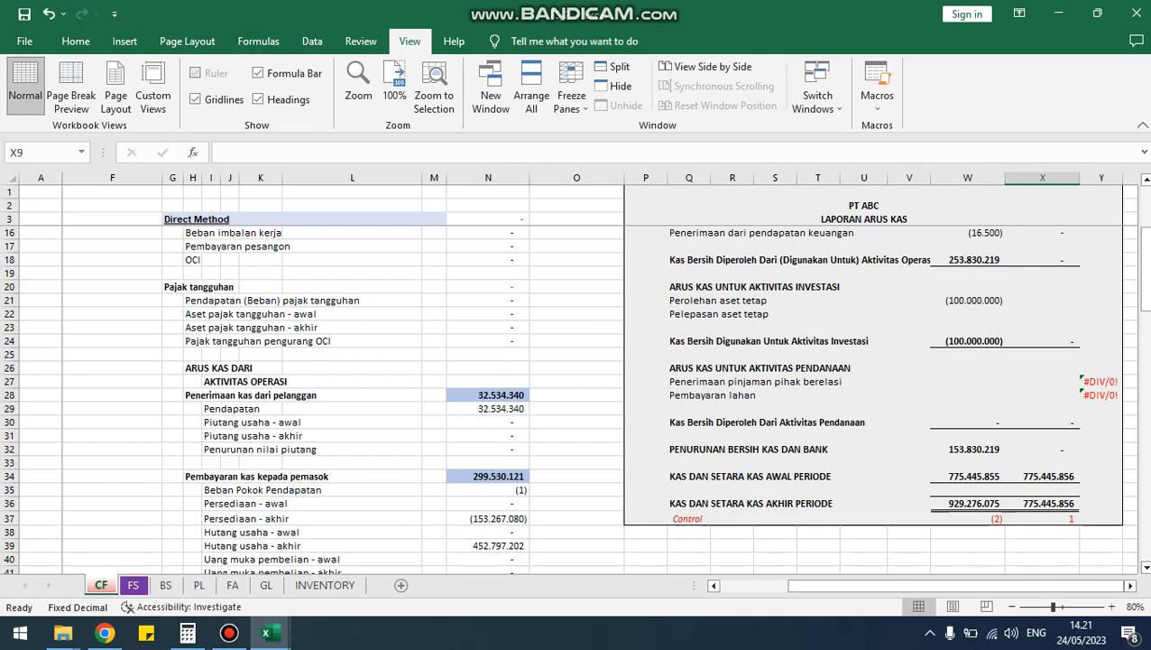
{"action": "left_click", "coordinate": [1042, 476]}
{"action": "left_click", "coordinate": [1042, 504]}
{"action": "left_click", "coordinate": [1042, 477]}
{"action": "scroll", "coordinate": [1042, 476], "scroll_direction": "up", "scroll_amount": 4}
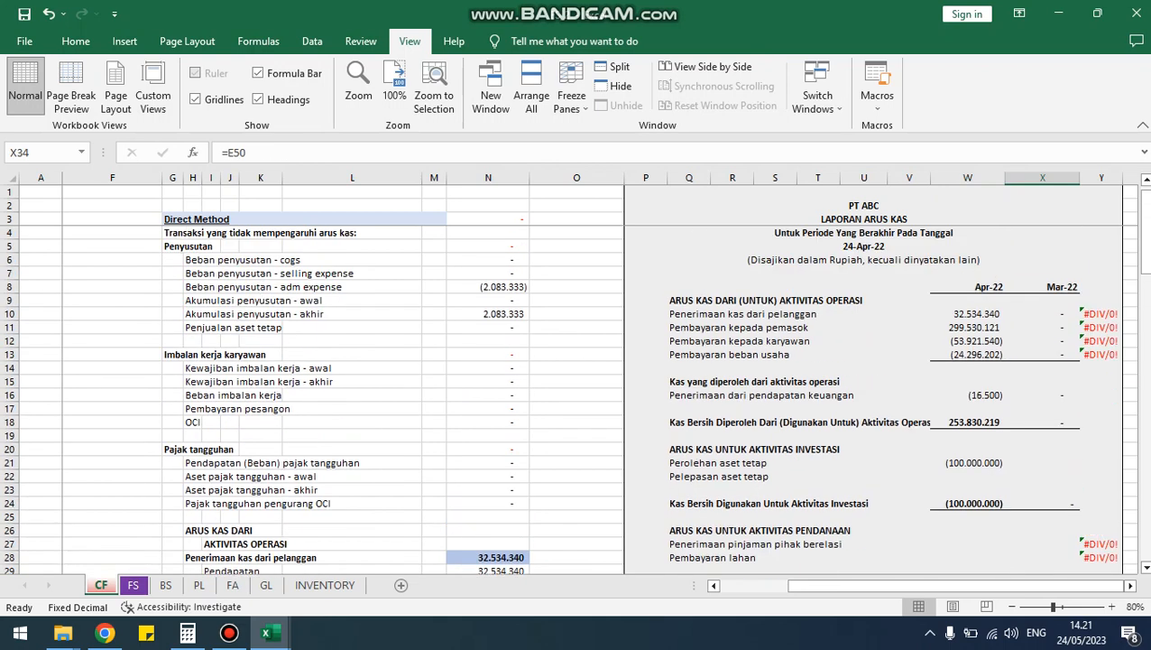
{"action": "scroll", "coordinate": [577, 397], "scroll_direction": "down", "scroll_amount": 1}
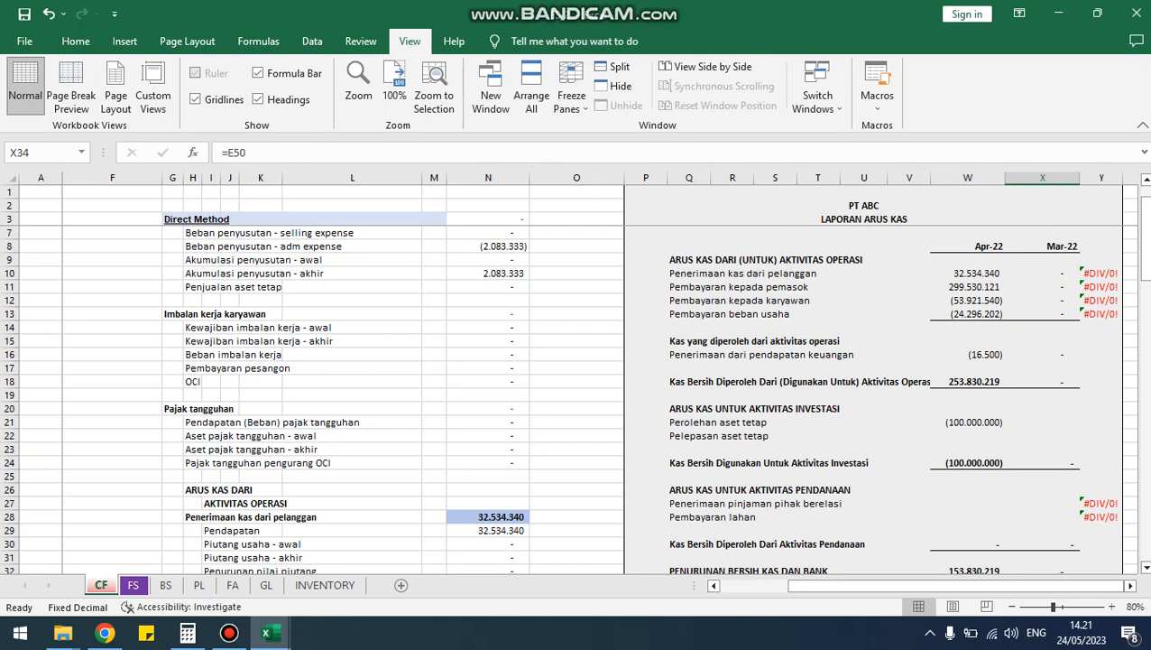
Look through the BS, PL, FA, GL and CF sheets and open the INVENTORY sheet.
{"action": "left_click", "coordinate": [229, 632]}
{"action": "left_click", "coordinate": [229, 632]}
{"action": "left_click", "coordinate": [166, 584]}
{"action": "left_click", "coordinate": [198, 585]}
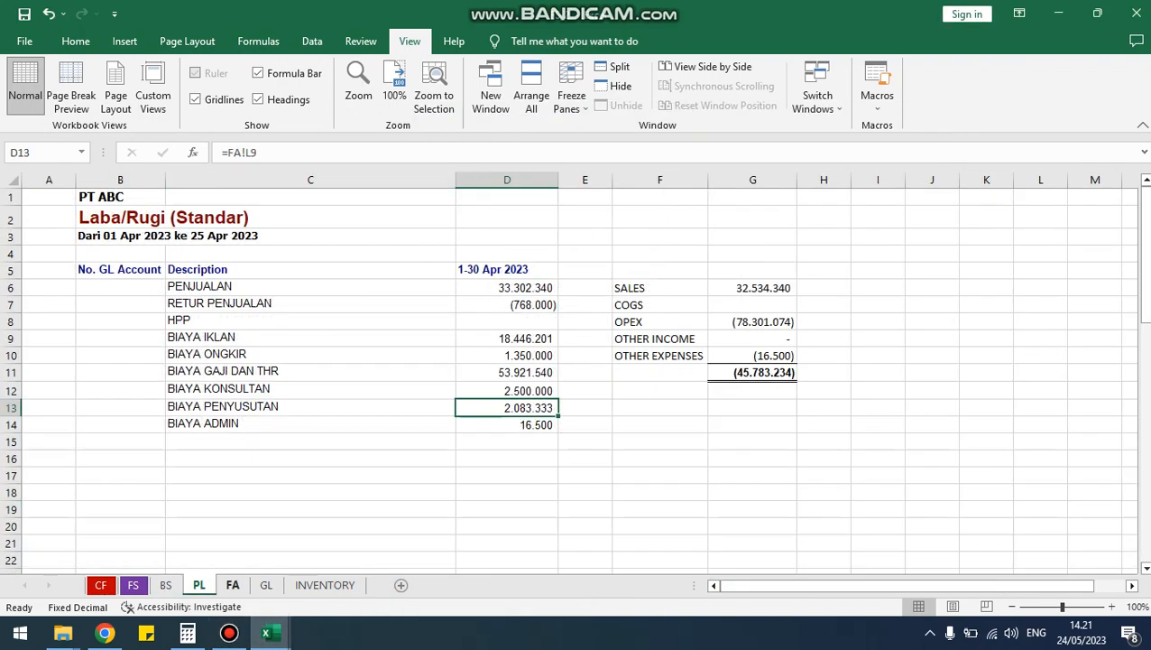
{"action": "left_click", "coordinate": [232, 584]}
{"action": "left_click", "coordinate": [266, 585]}
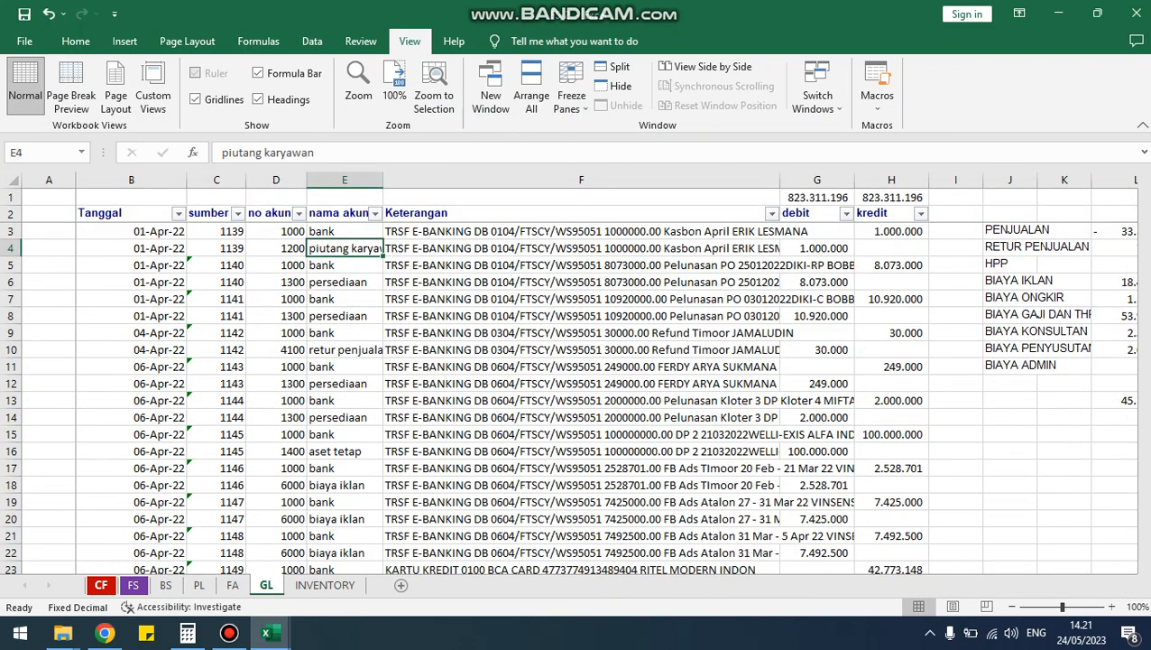
{"action": "left_click", "coordinate": [101, 584]}
{"action": "left_click", "coordinate": [325, 584]}
{"action": "left_click", "coordinate": [372, 450]}
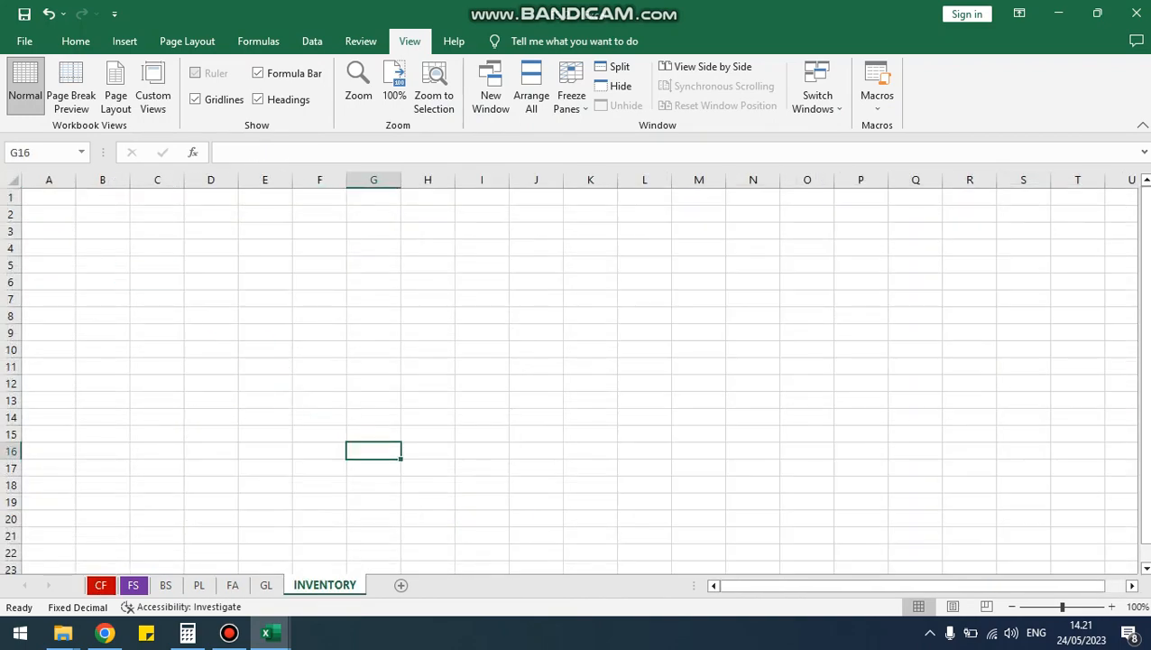
Switch to File Explorer and open the Data Stok_presentasi workbook from the Downloads folder.
{"action": "key", "text": "alt+Tab"}
{"action": "left_click", "coordinate": [555, 397]}
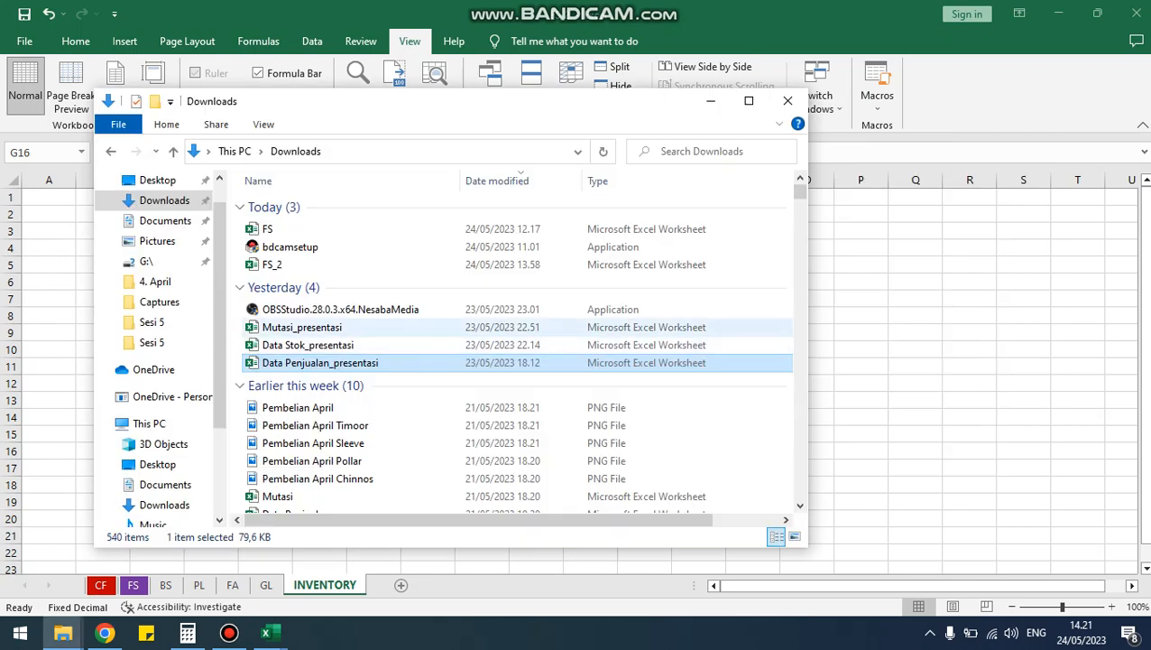
{"action": "left_click", "coordinate": [369, 346]}
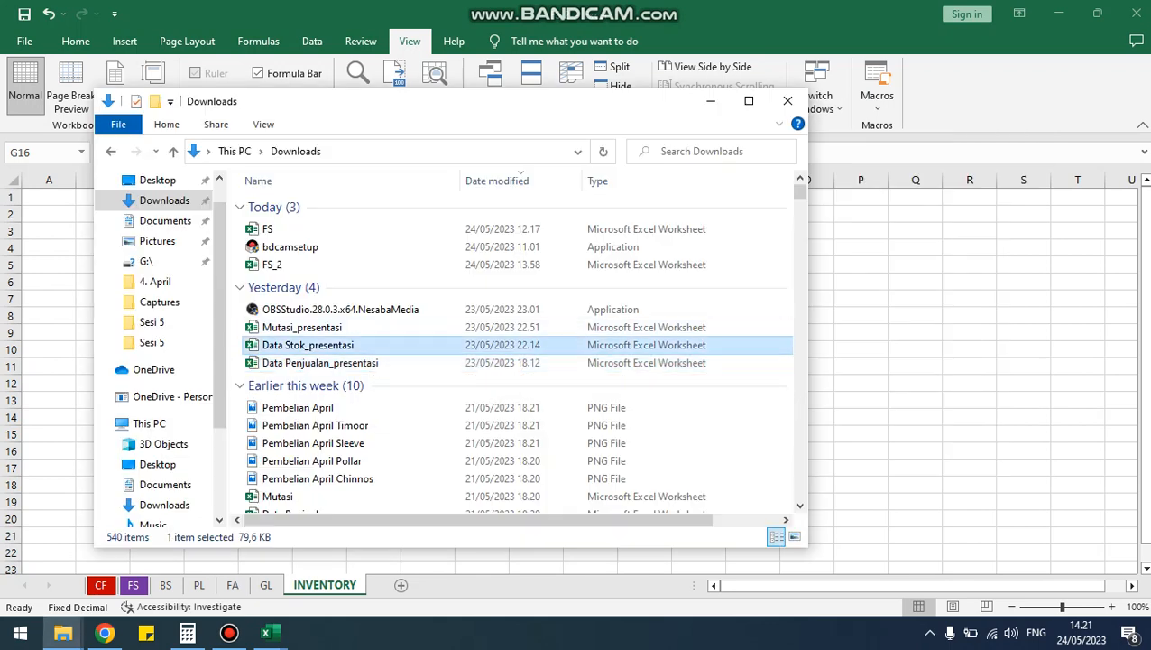
{"action": "key", "text": "alt+Tab"}
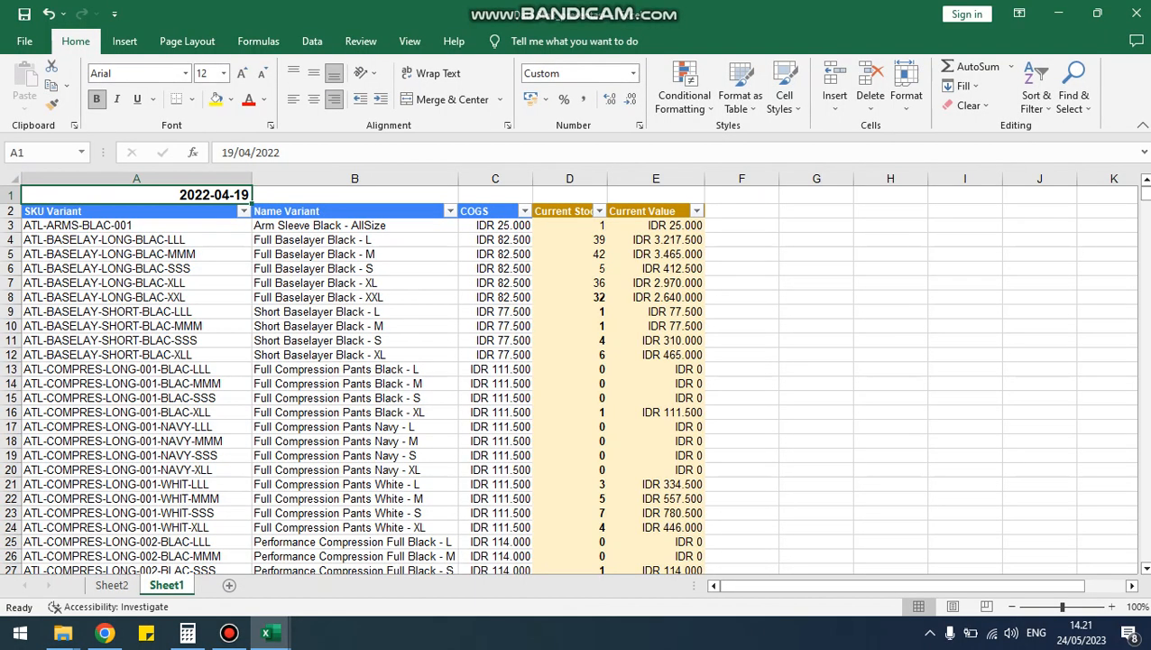
Review the stock list columns on Sheet1 from SKU Variant and Name Variant across past Current Value.
{"action": "left_click", "coordinate": [136, 225]}
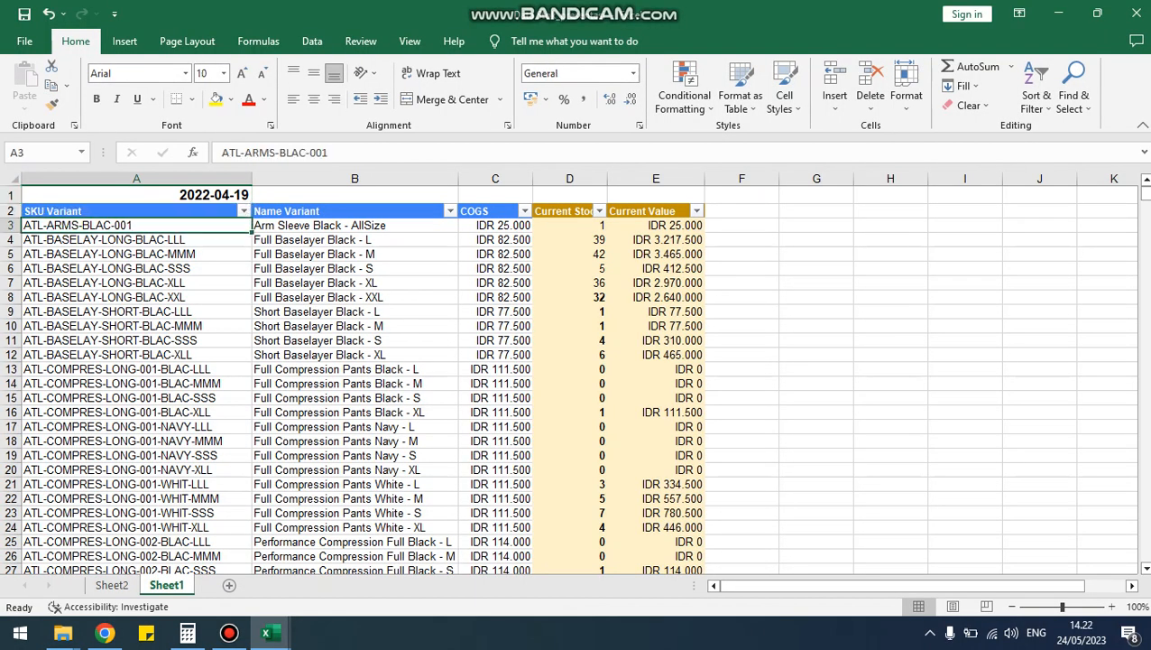
{"action": "left_click", "coordinate": [355, 225]}
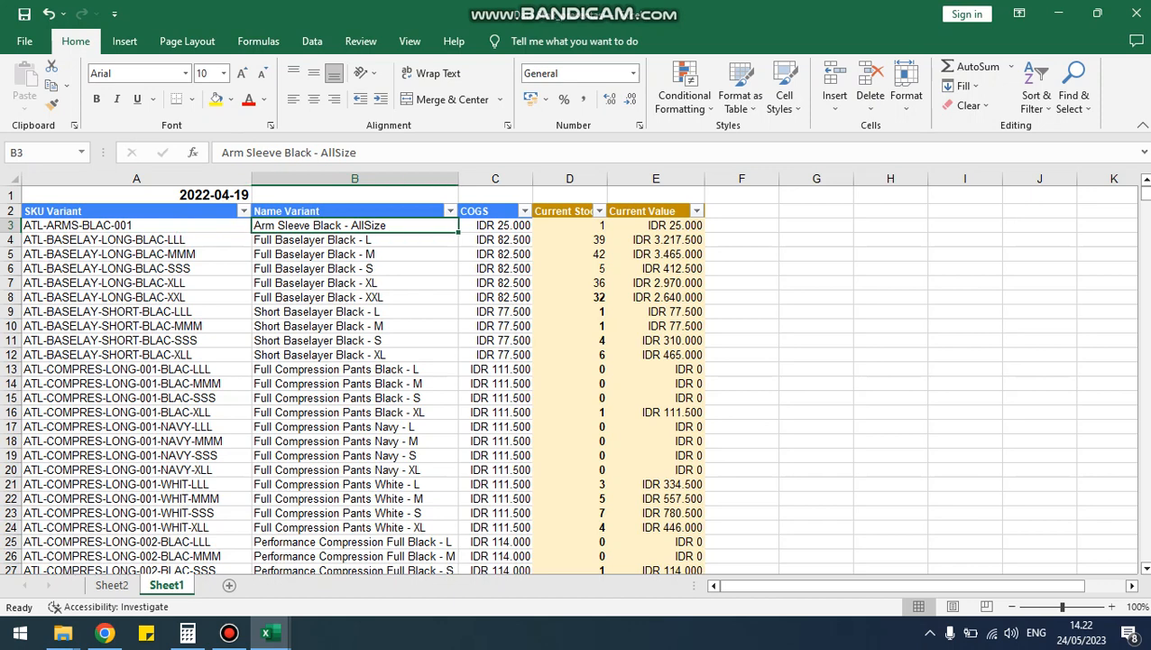
{"action": "key", "text": "Right"}
{"action": "key", "text": "Right"}
{"action": "key", "text": "Right"}
{"action": "key", "text": "Right"}
{"action": "key", "text": "Up"}
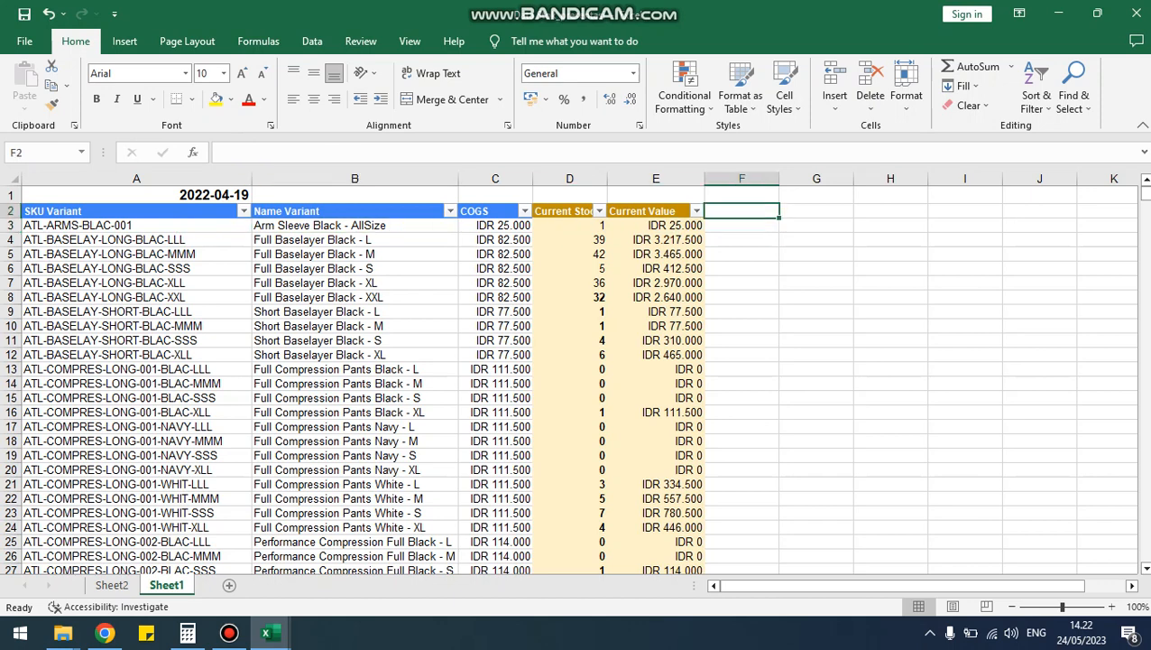
{"action": "key", "text": "Right"}
{"action": "key", "text": "Right"}
{"action": "key", "text": "Right"}
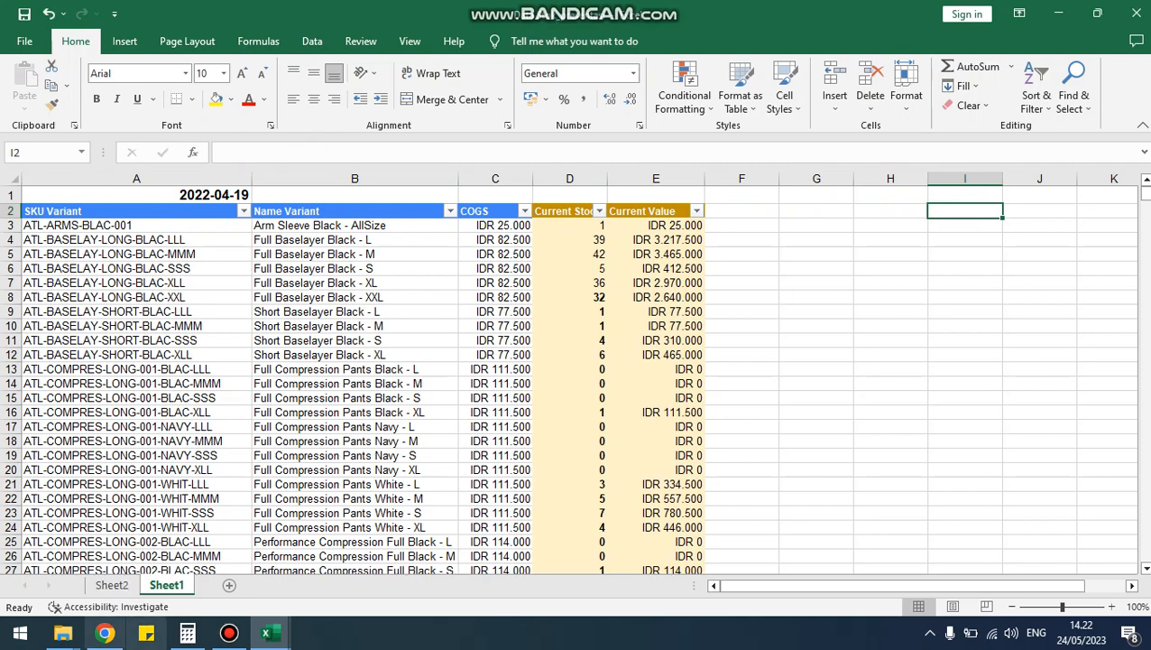
{"action": "left_click", "coordinate": [229, 633]}
{"action": "left_click", "coordinate": [228, 632]}
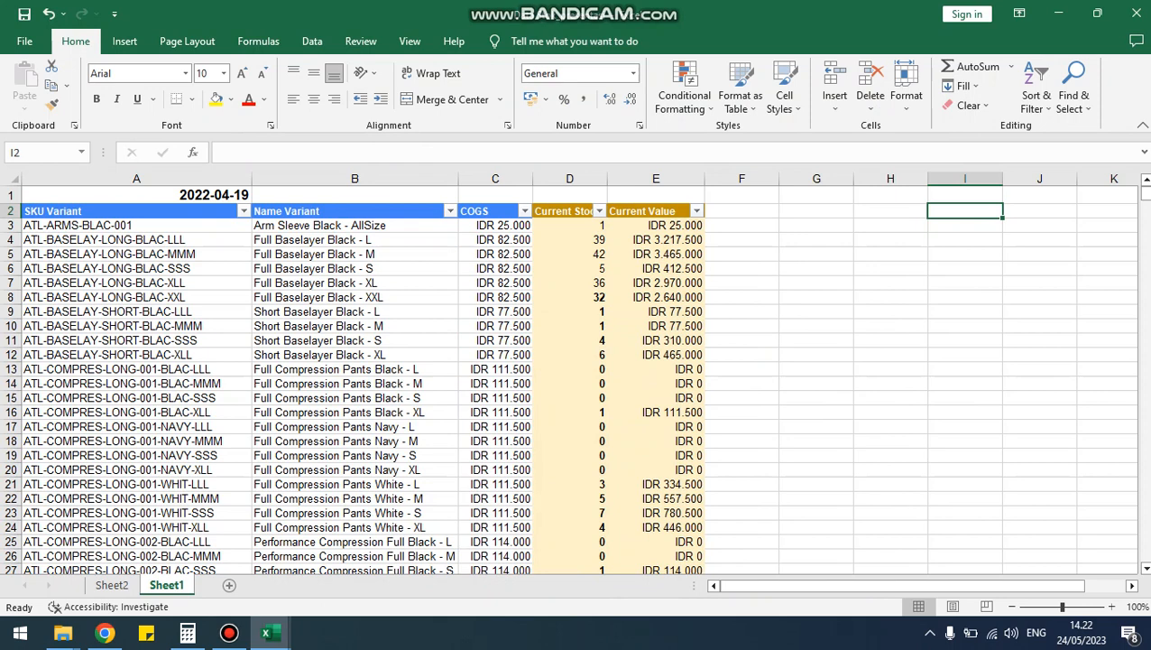
{"action": "left_click_drag", "start_coordinate": [1108, 211], "coordinate": [1108, 542]}
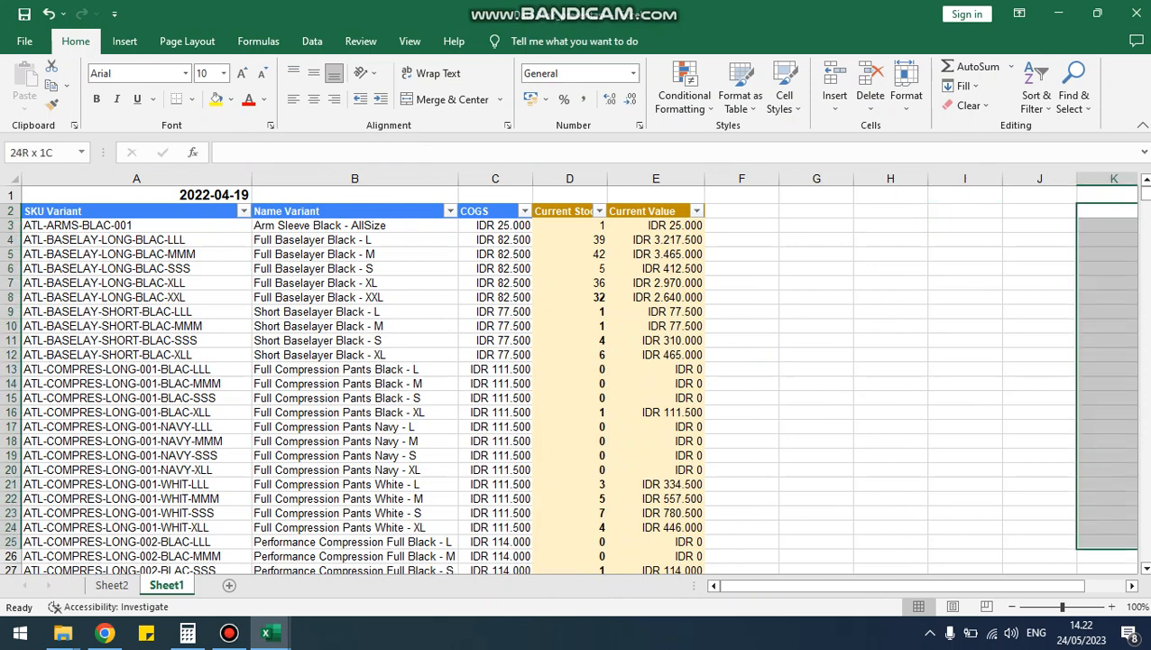
{"action": "left_click", "coordinate": [1108, 513]}
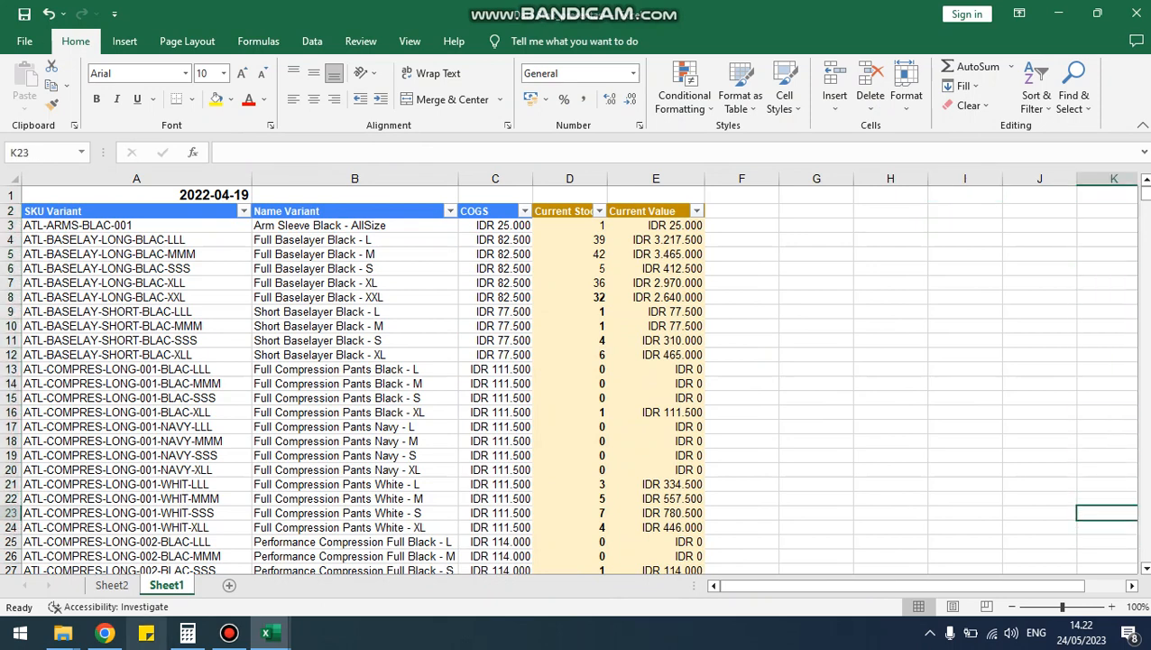
{"action": "left_click", "coordinate": [104, 632]}
{"action": "left_click", "coordinate": [104, 632]}
{"action": "left_click", "coordinate": [230, 632]}
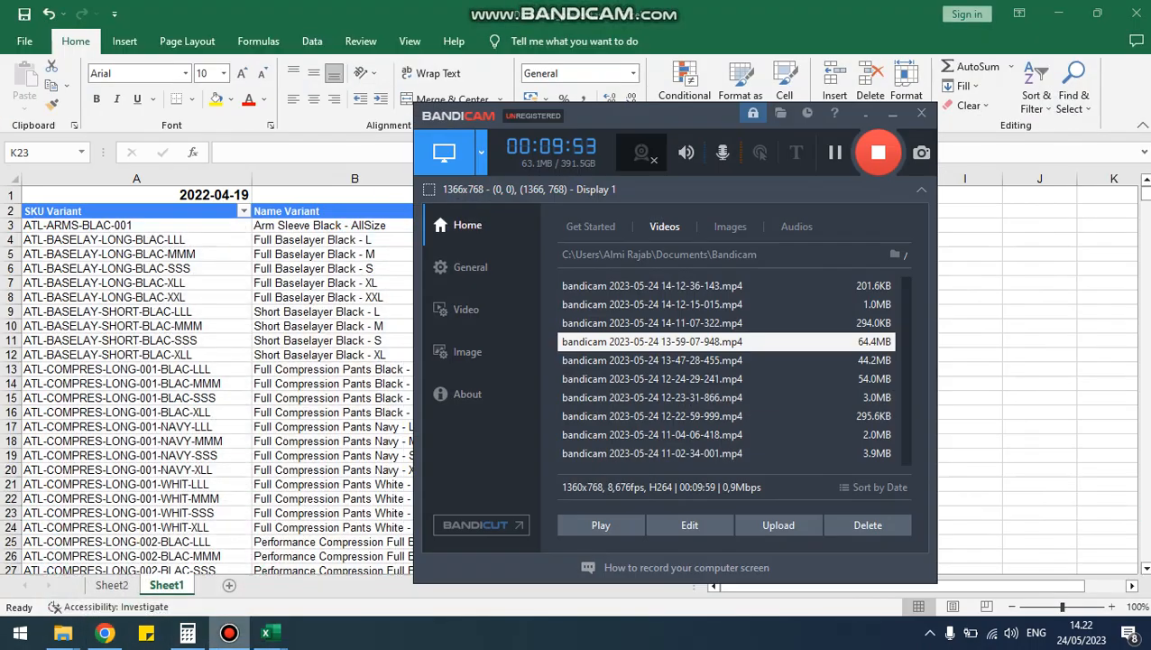
{"action": "left_click", "coordinate": [229, 632]}
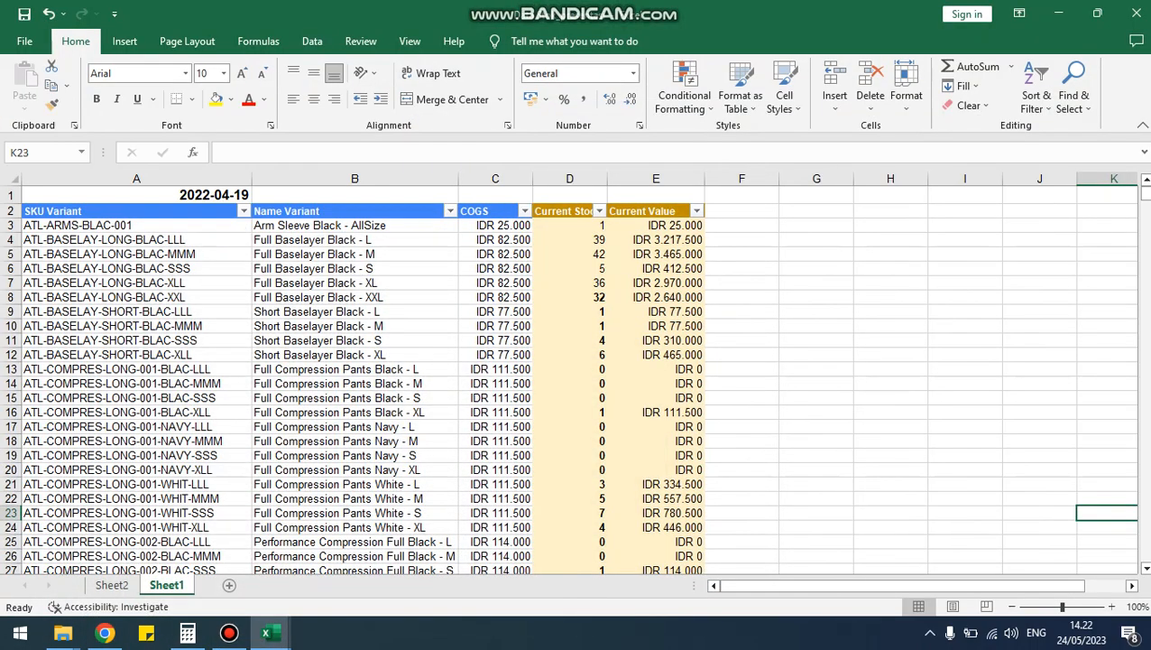
{"action": "left_click", "coordinate": [355, 498]}
{"action": "left_click", "coordinate": [136, 195]}
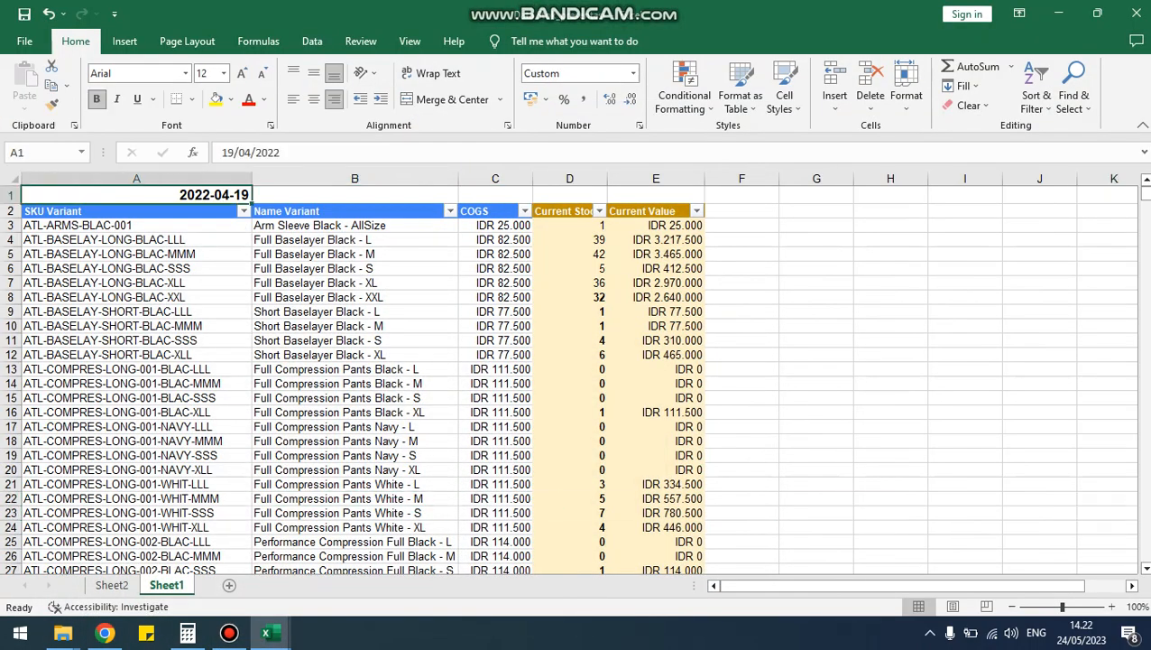